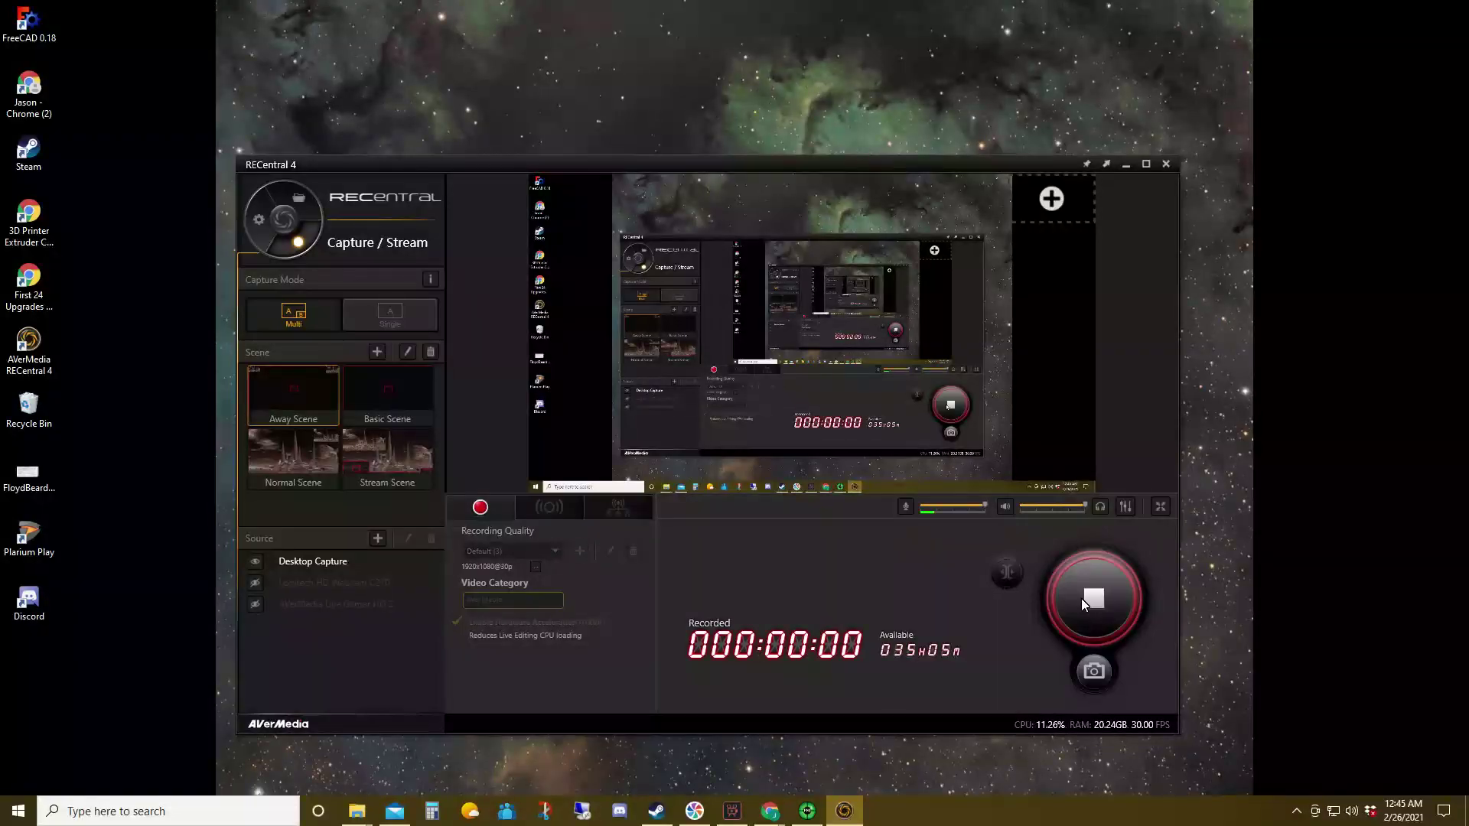
# Minimize the RECentral 4 capture window so the nebula desktop wallpaper shows while recording continues
pyautogui.click(1124, 166)
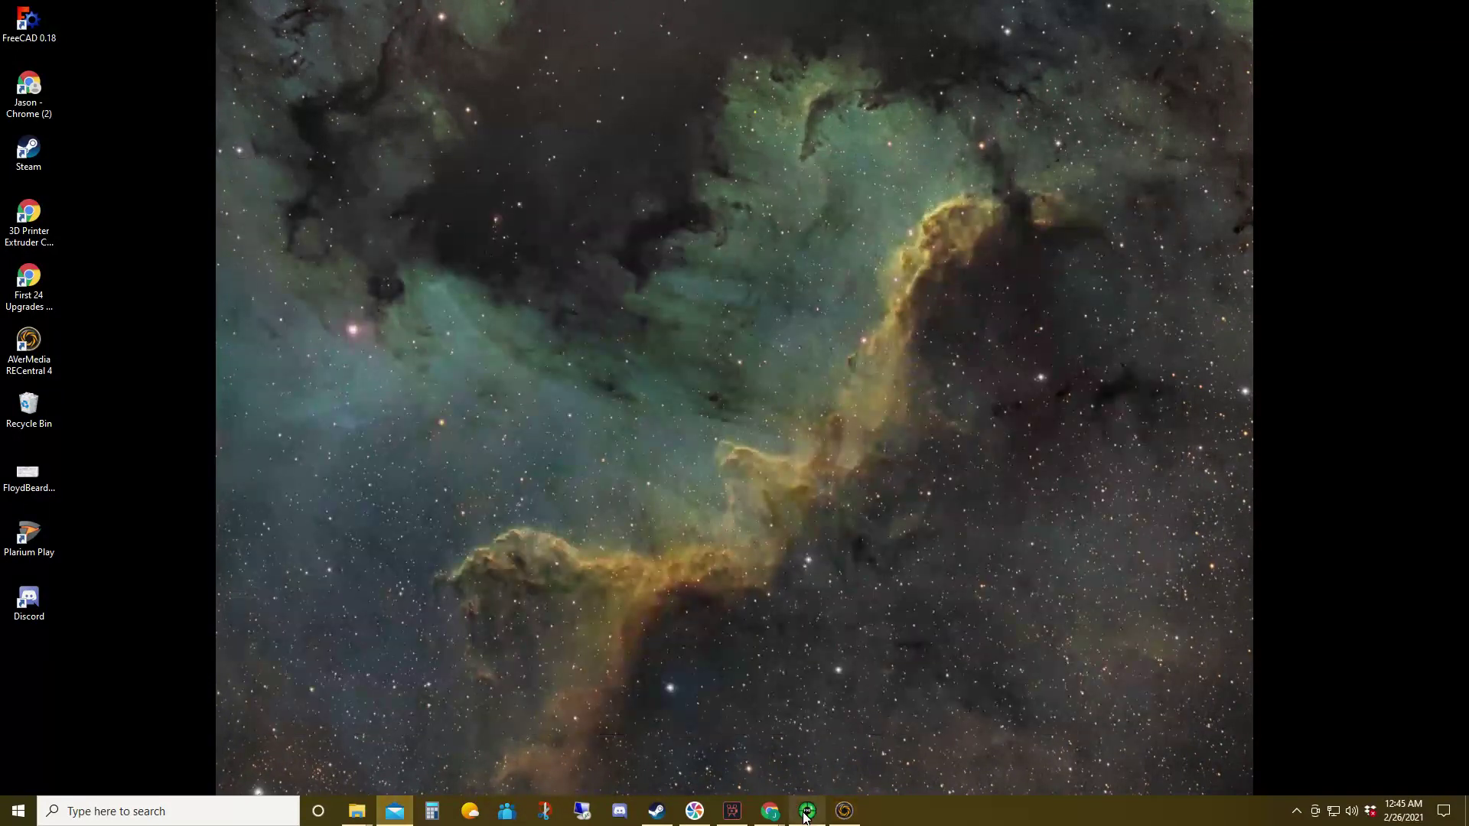
# Bring up Chrome's CCD Suitability Calculator showing the C8 SCT, 0.63x reducer and Canon 6D at 1.05"/pixel
pyautogui.moveTo(806, 817)
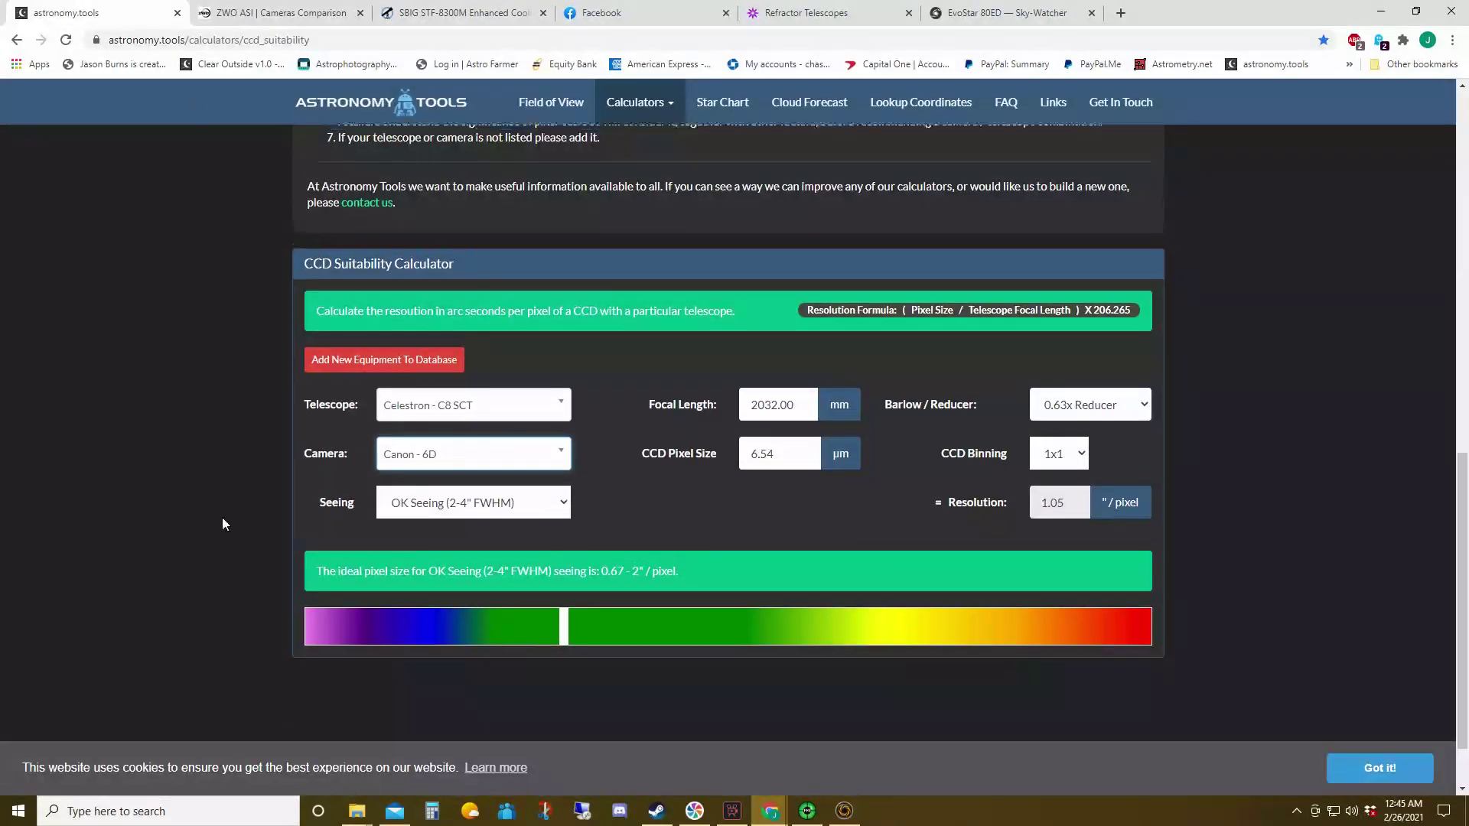
pyautogui.scroll(10, 222, 524)
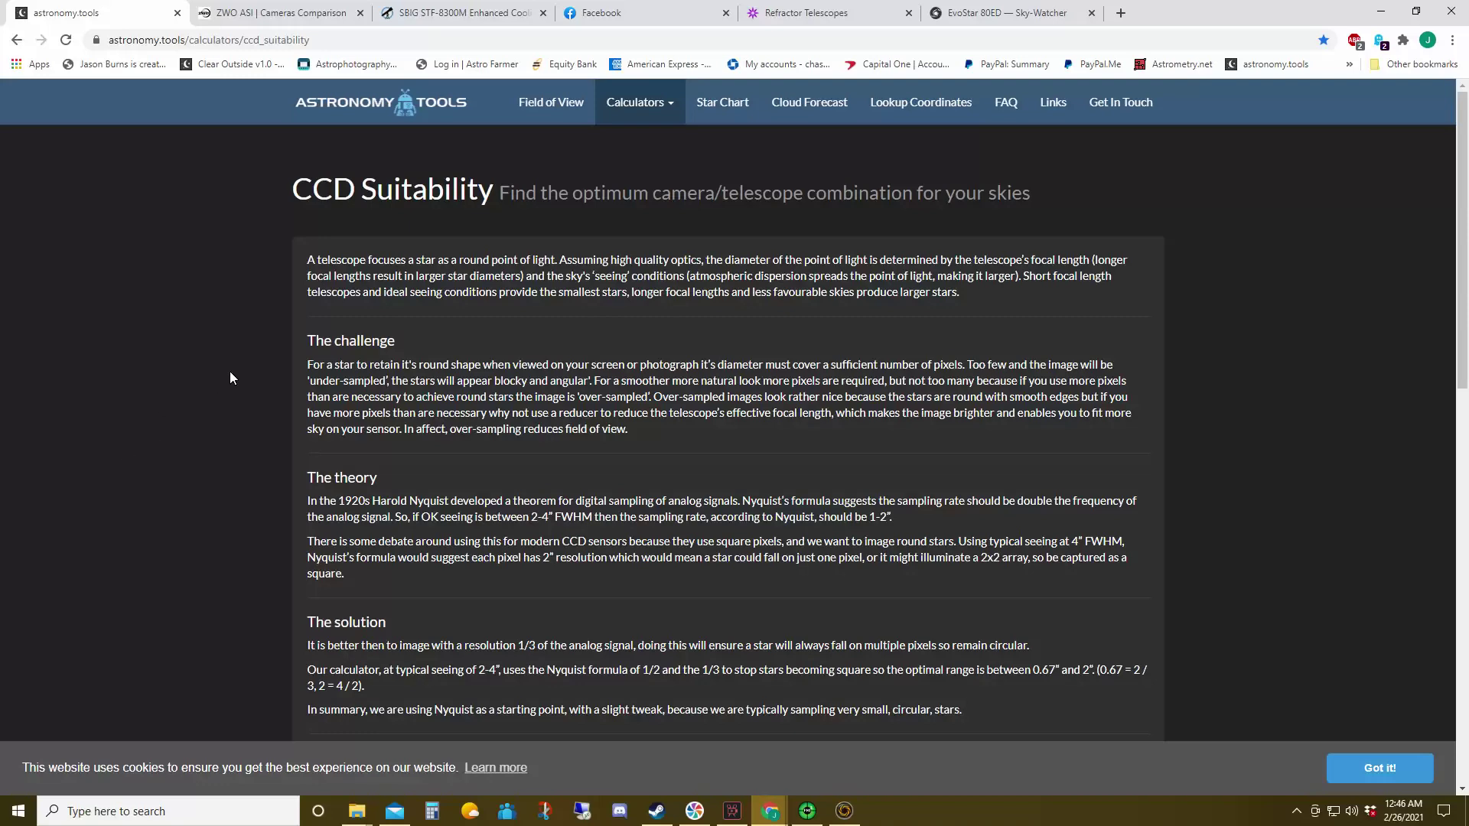
pyautogui.scroll(-9, 221, 386)
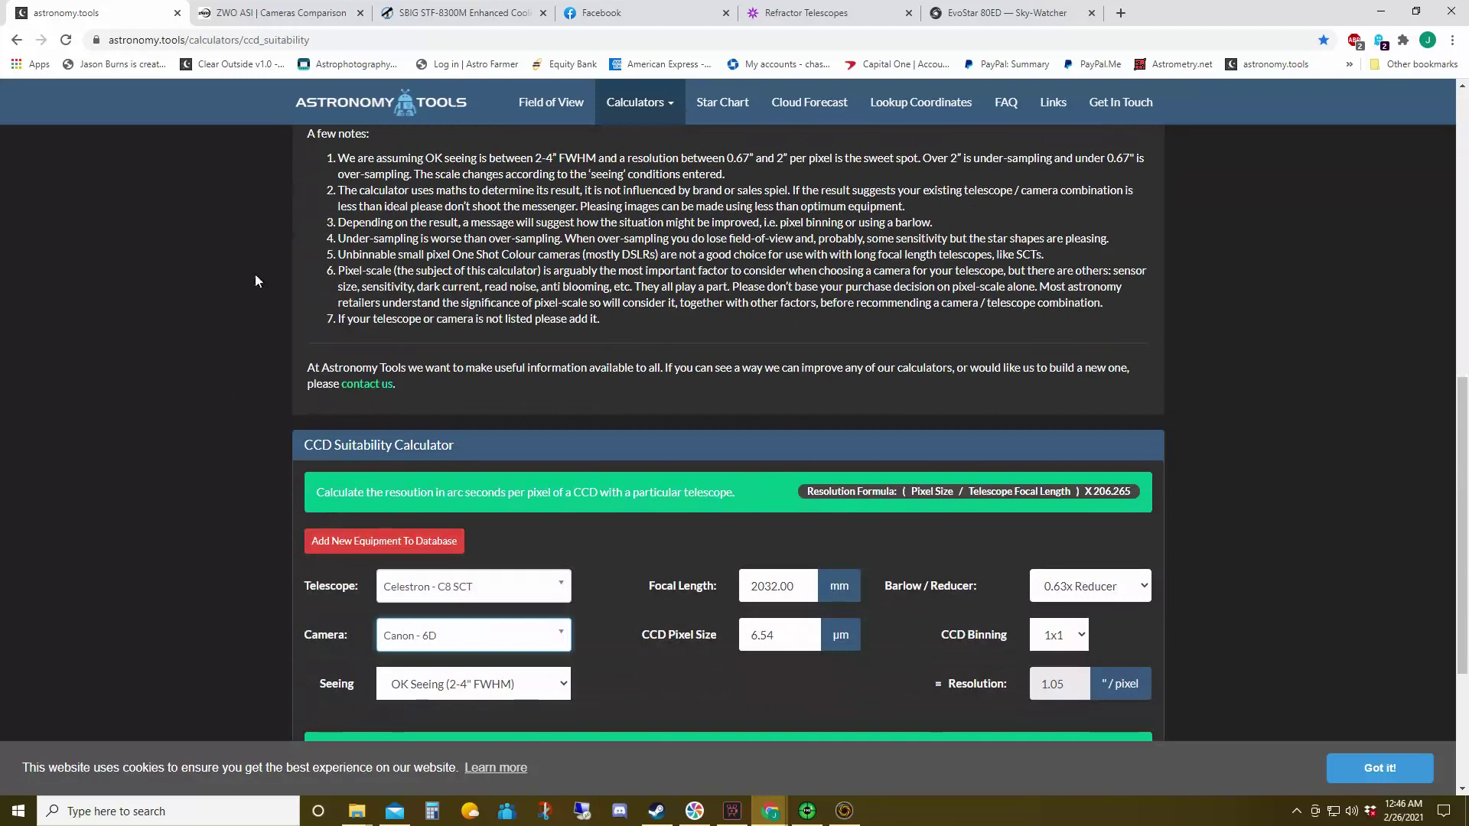
pyautogui.scroll(4, 391, 198)
pyautogui.scroll(-5, 427, 375)
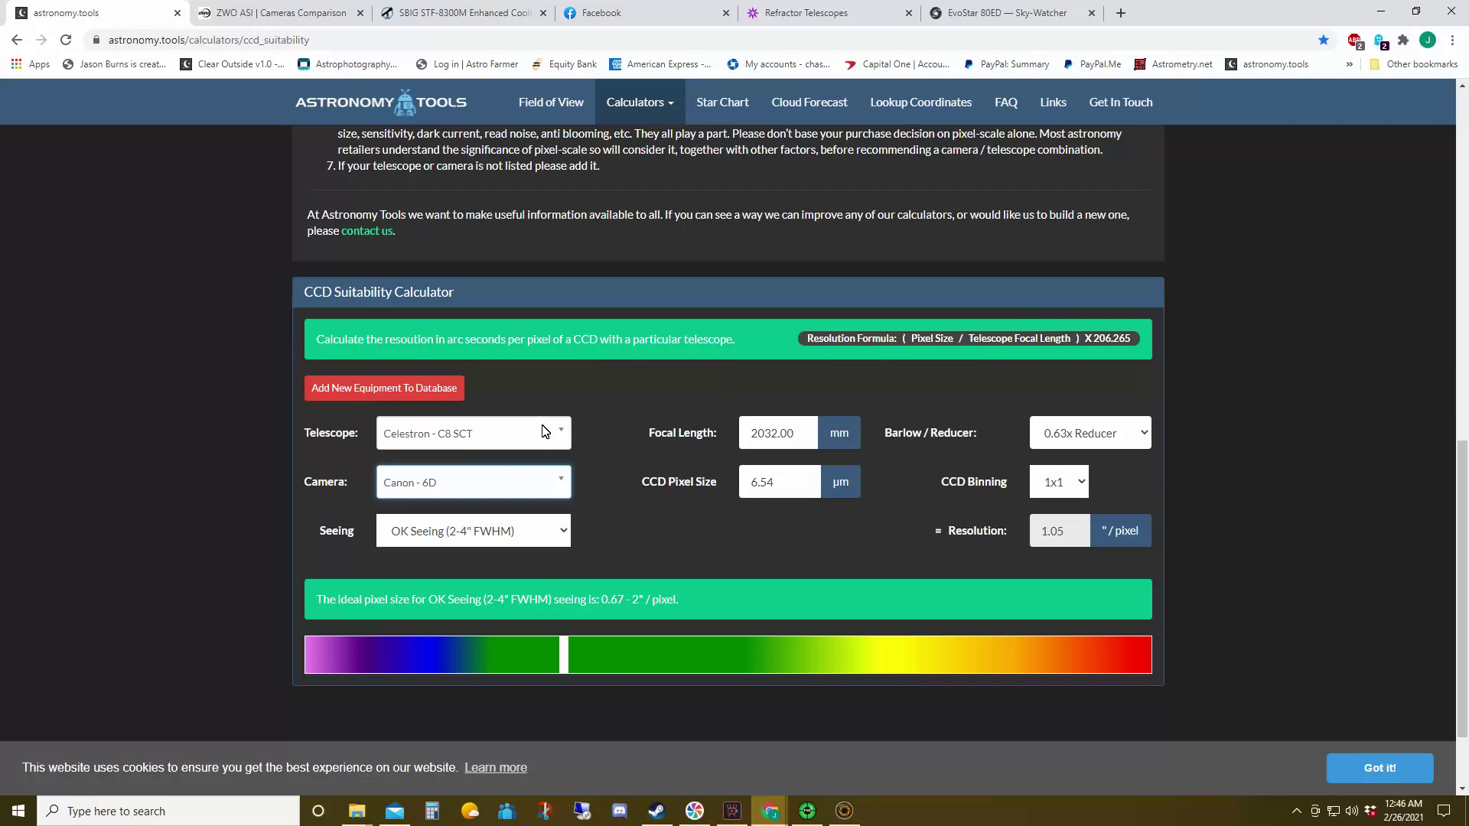
pyautogui.scroll(-1, 535, 388)
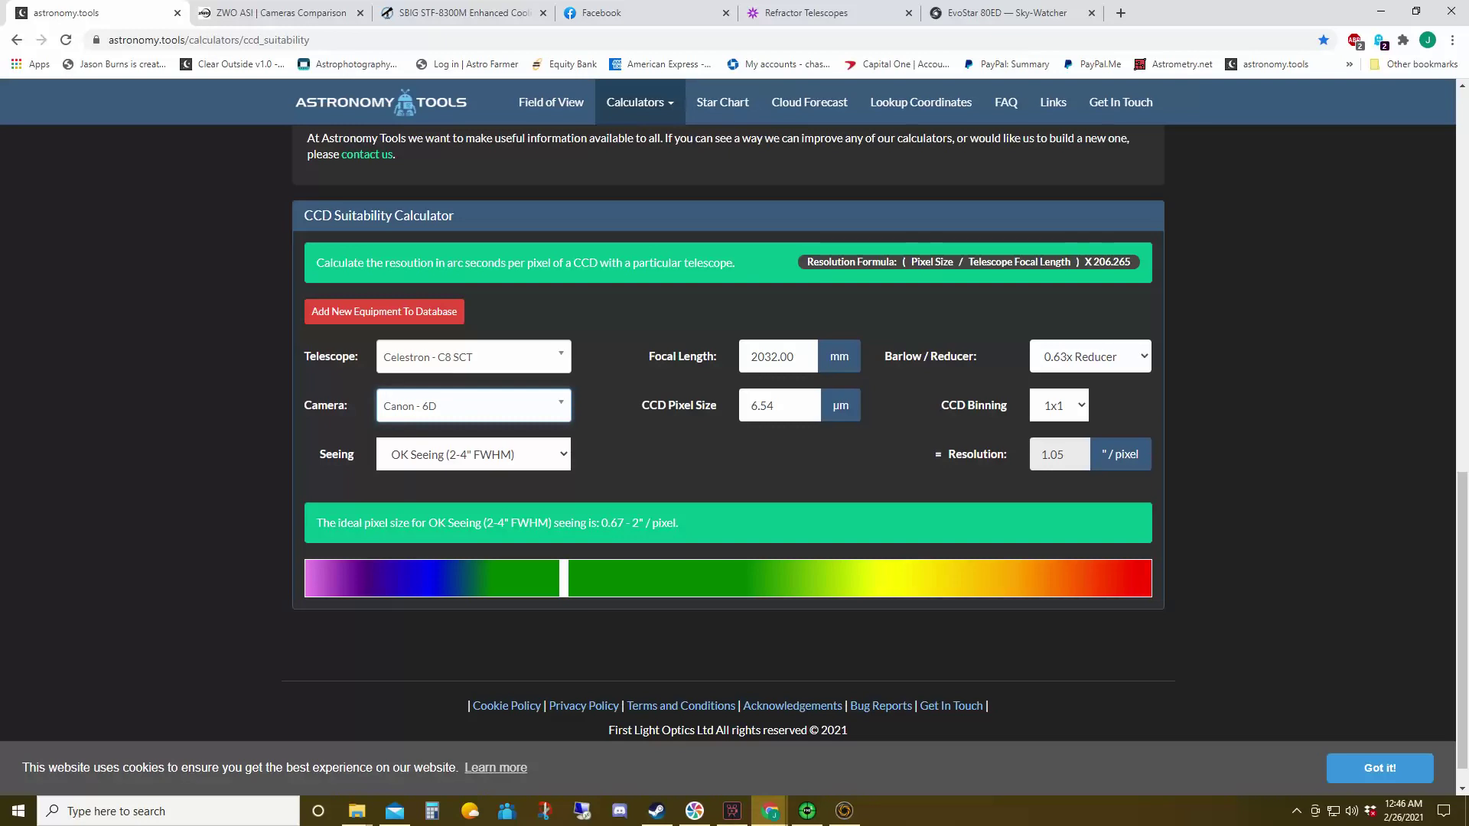
# Keep the Celestron C8 SCT and switch the camera to Canon 600D, giving 0.69"/pixel
pyautogui.click(457, 357)
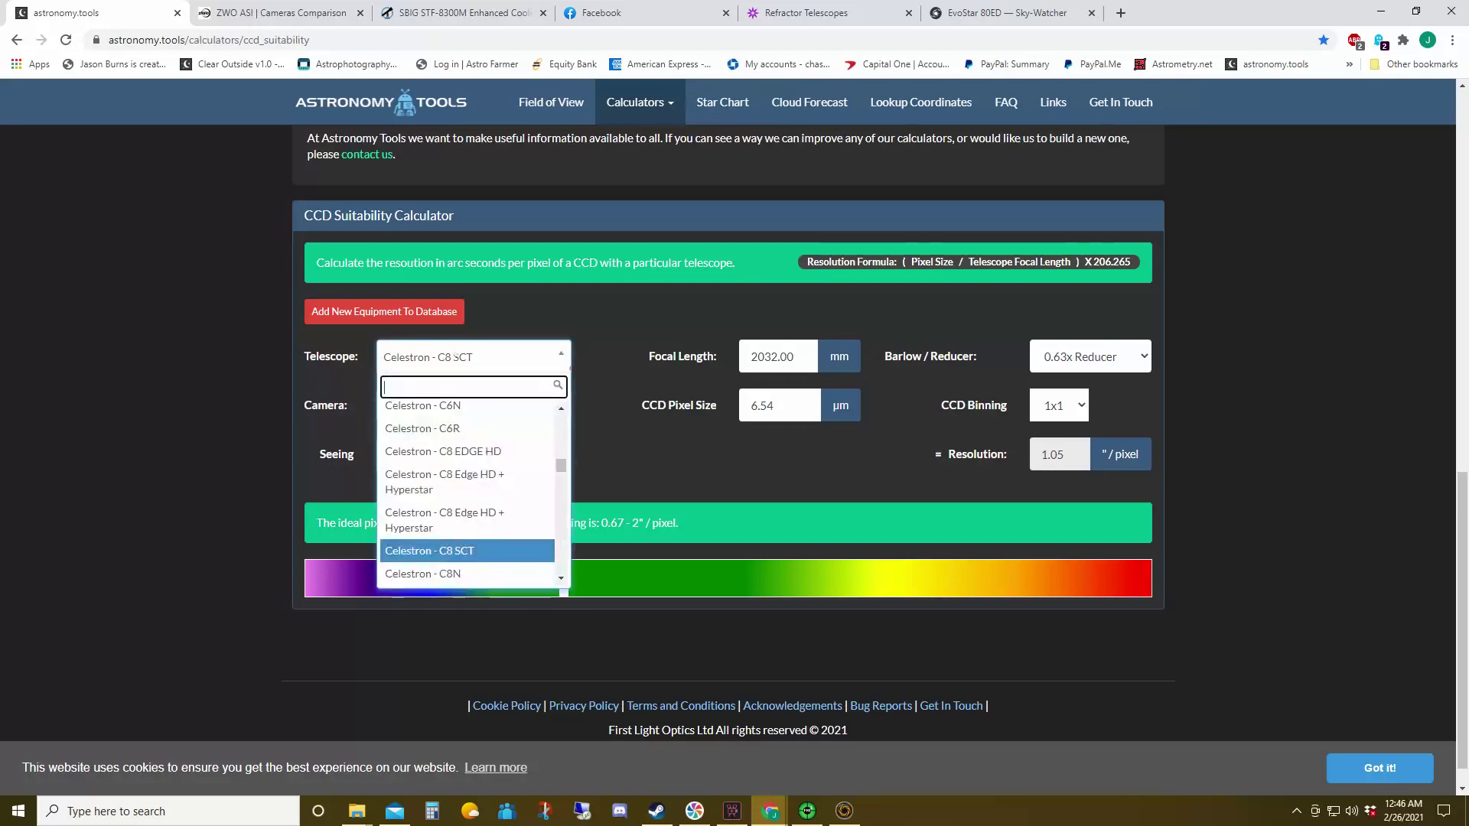
pyautogui.click(455, 357)
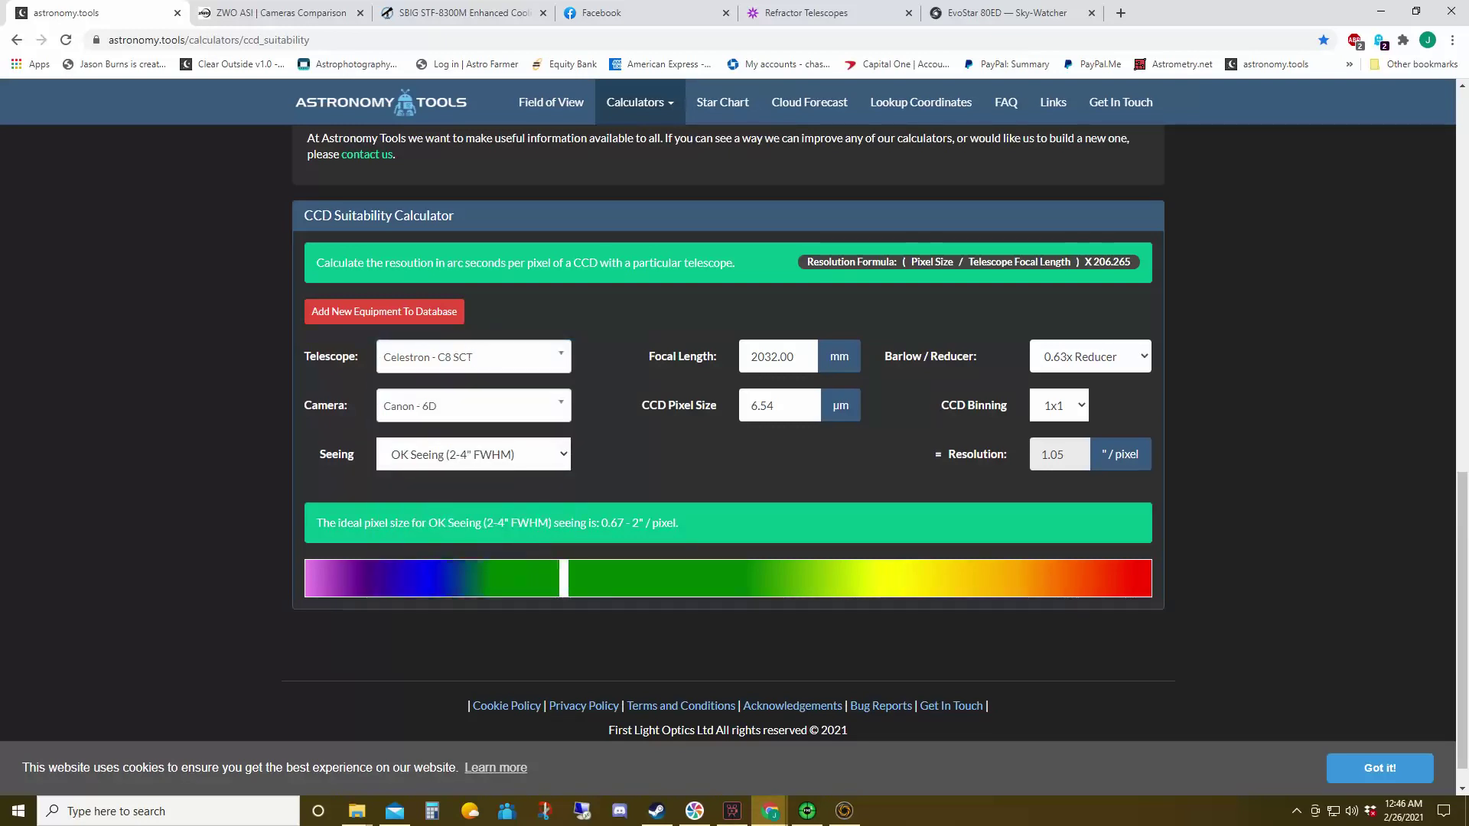
pyautogui.click(453, 410)
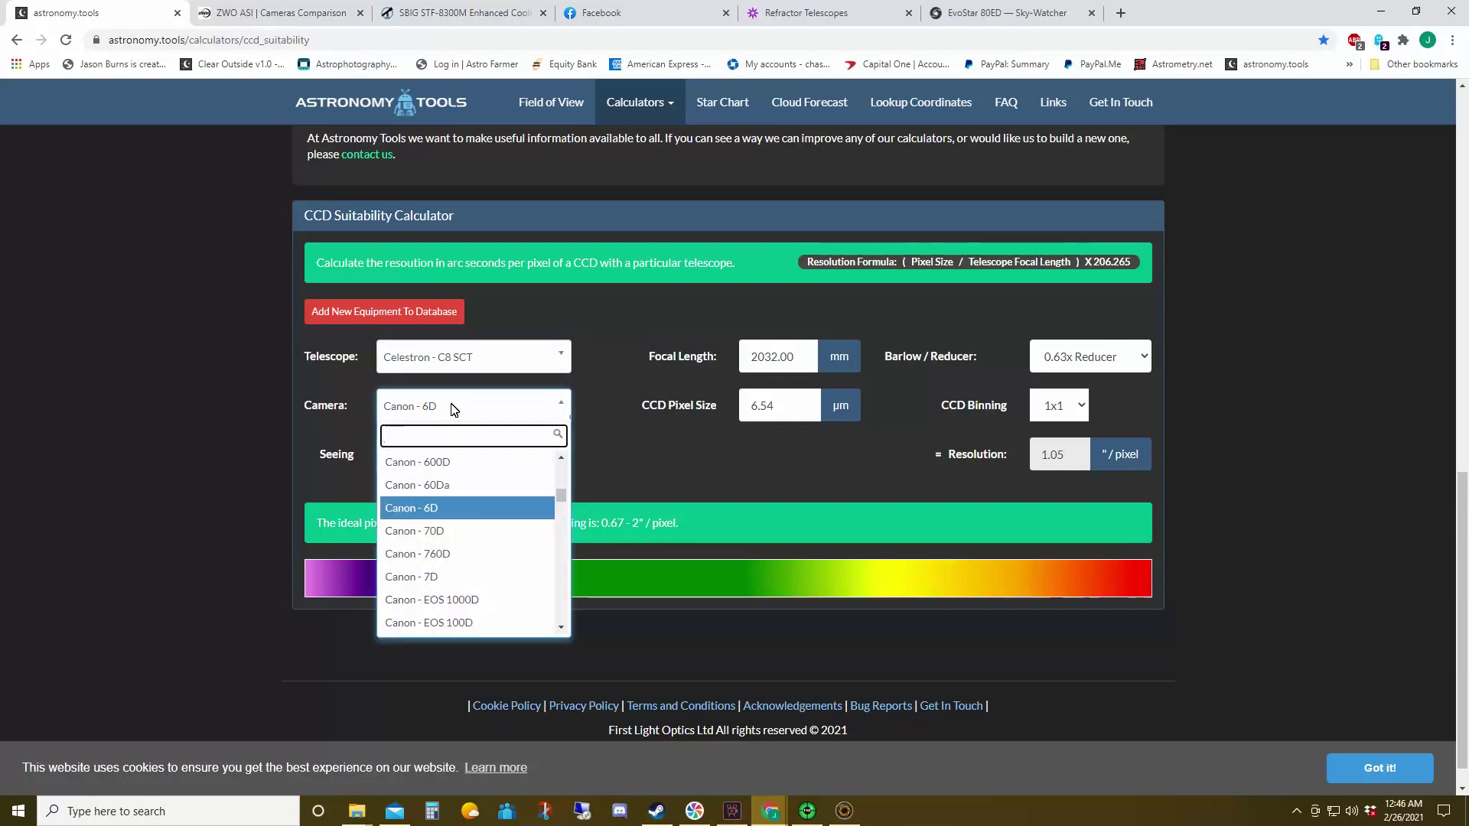
pyautogui.click(452, 465)
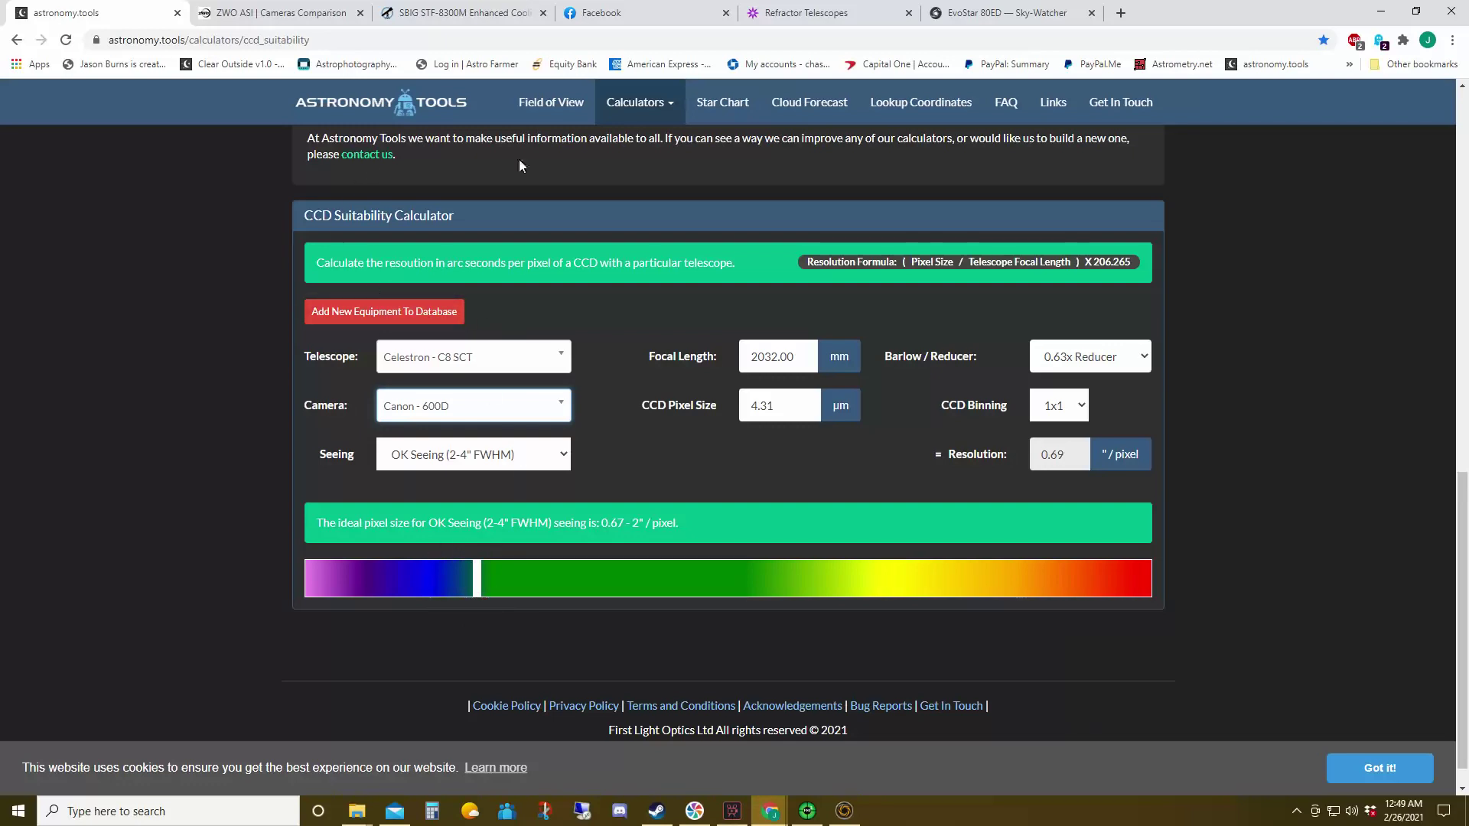
# Set Barlow/Reducer to None and seeing to Exceptional, giving 0.44"/pixel within the 0.17–0.5 range
pyautogui.click(1056, 364)
pyautogui.click(1059, 380)
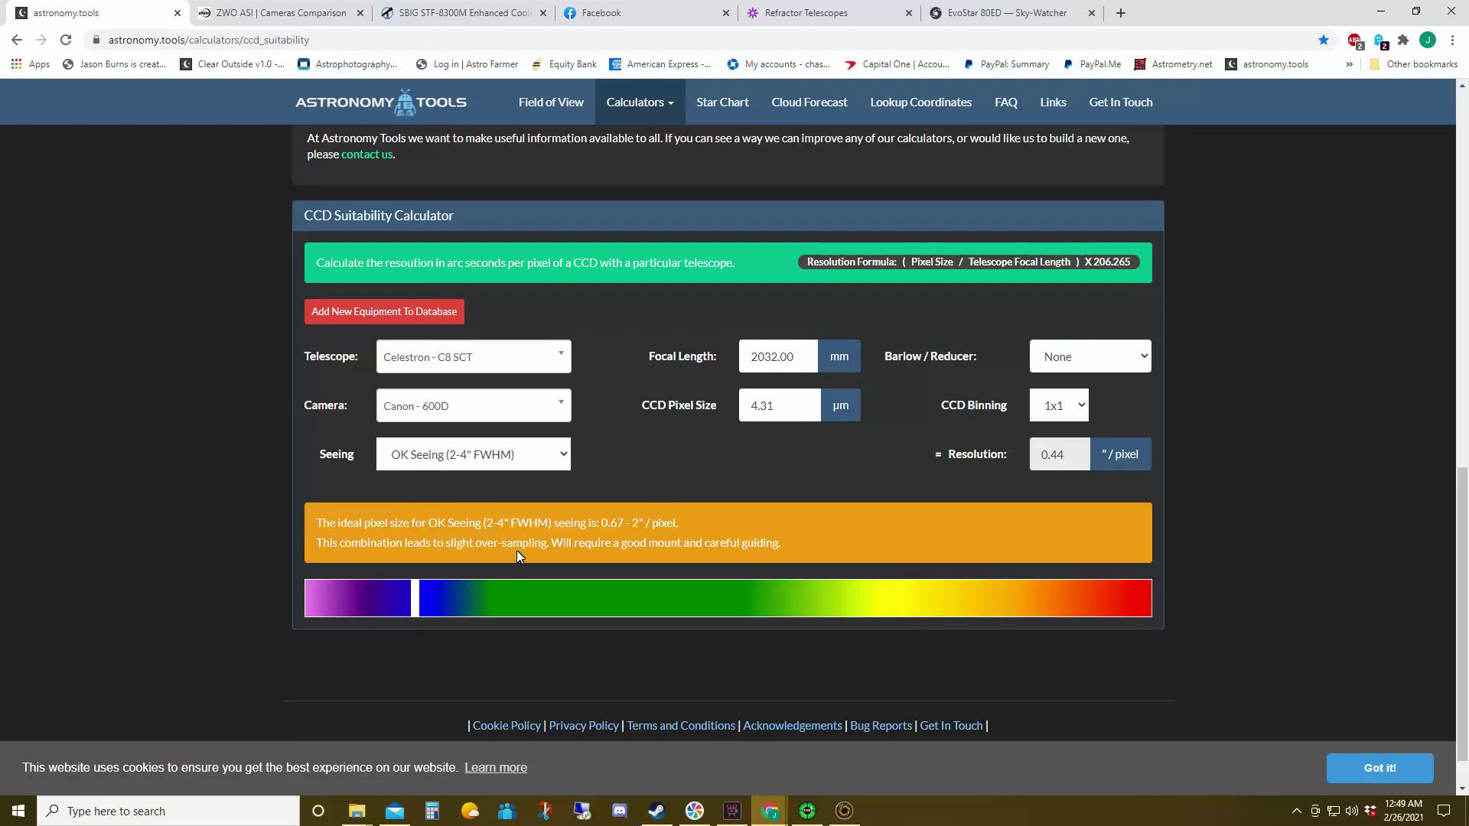
pyautogui.click(558, 457)
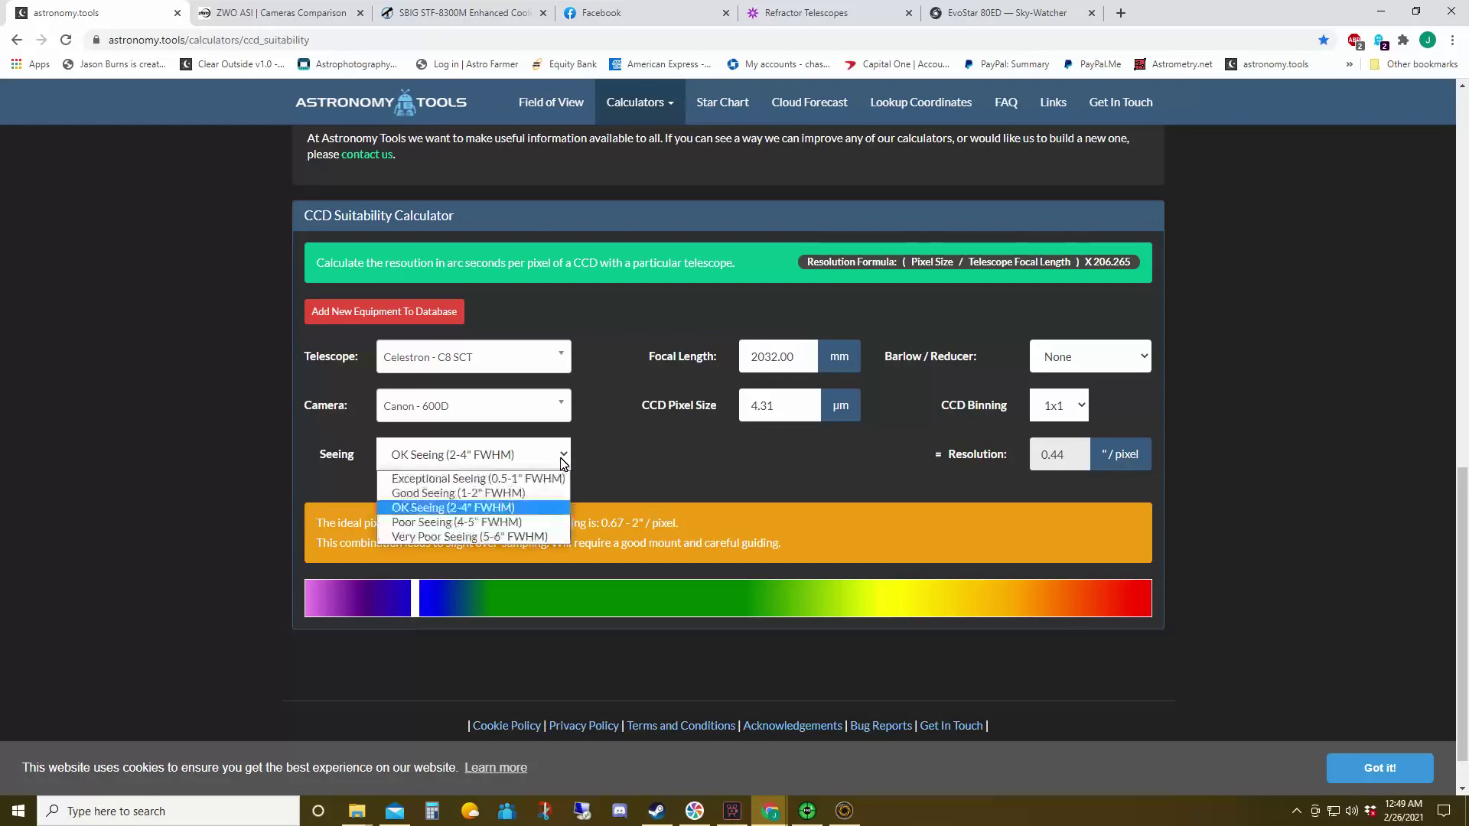
pyautogui.click(514, 494)
pyautogui.click(514, 463)
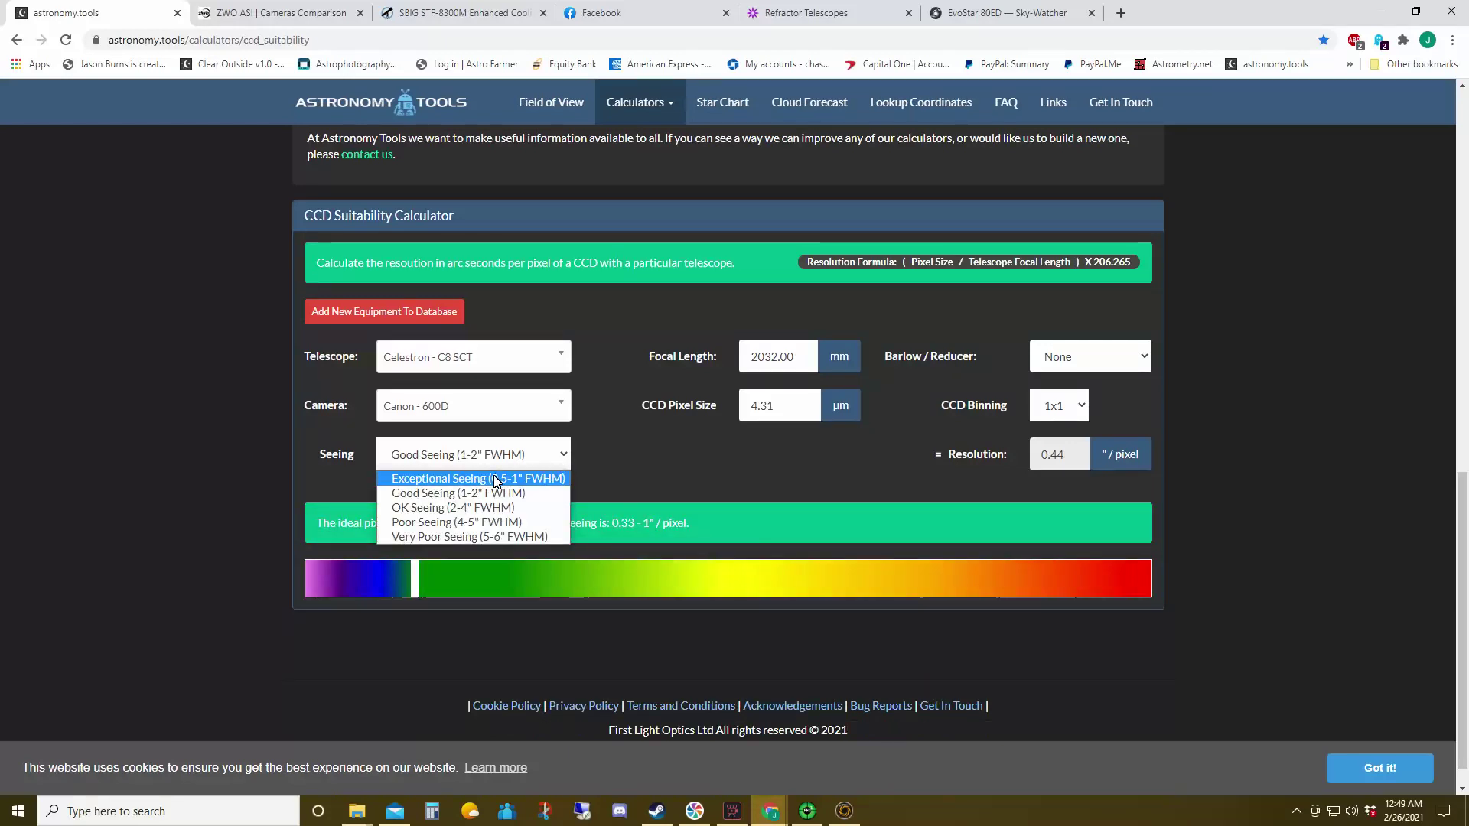
pyautogui.click(494, 477)
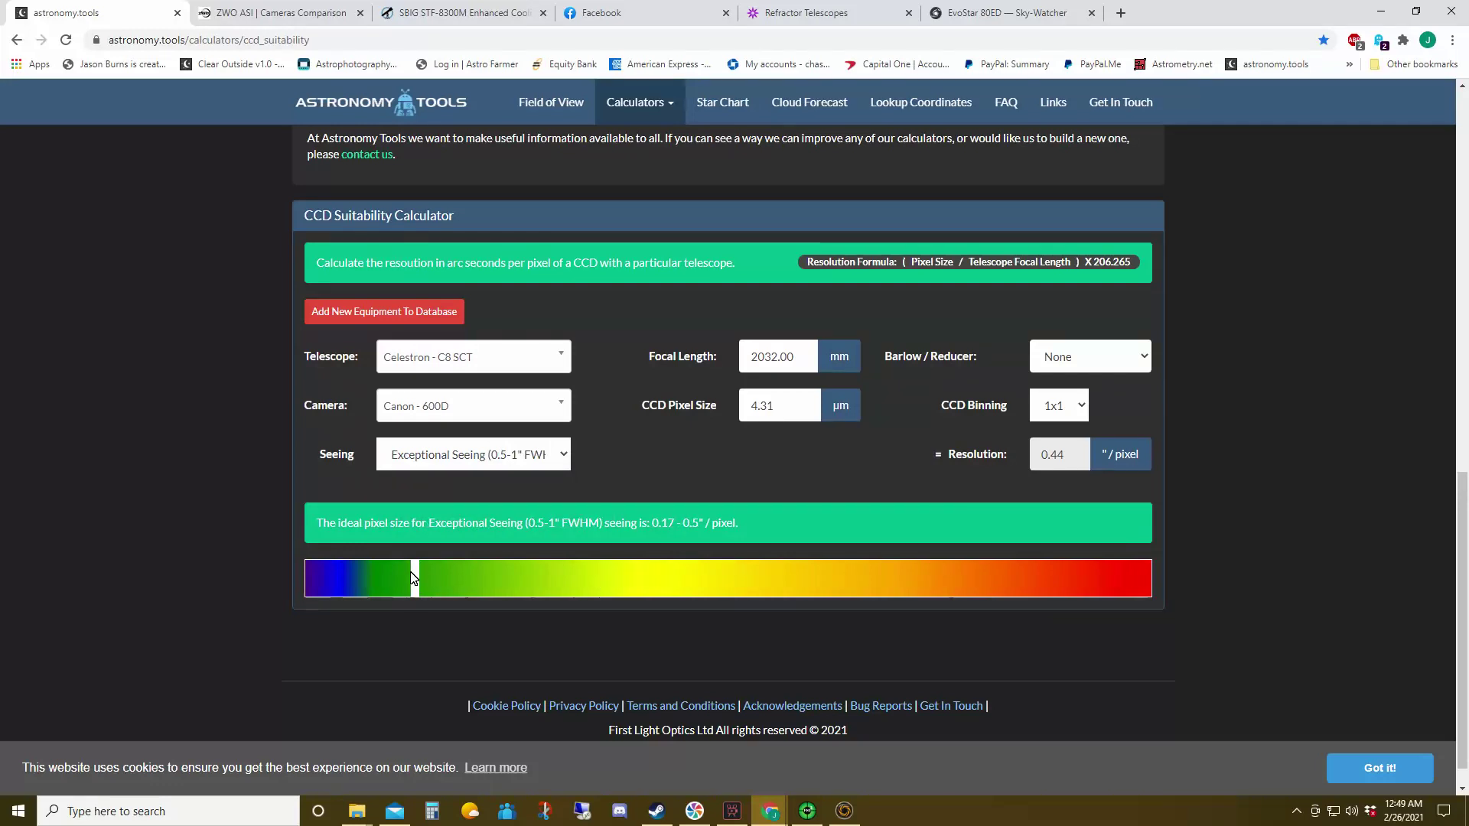
pyautogui.click(533, 456)
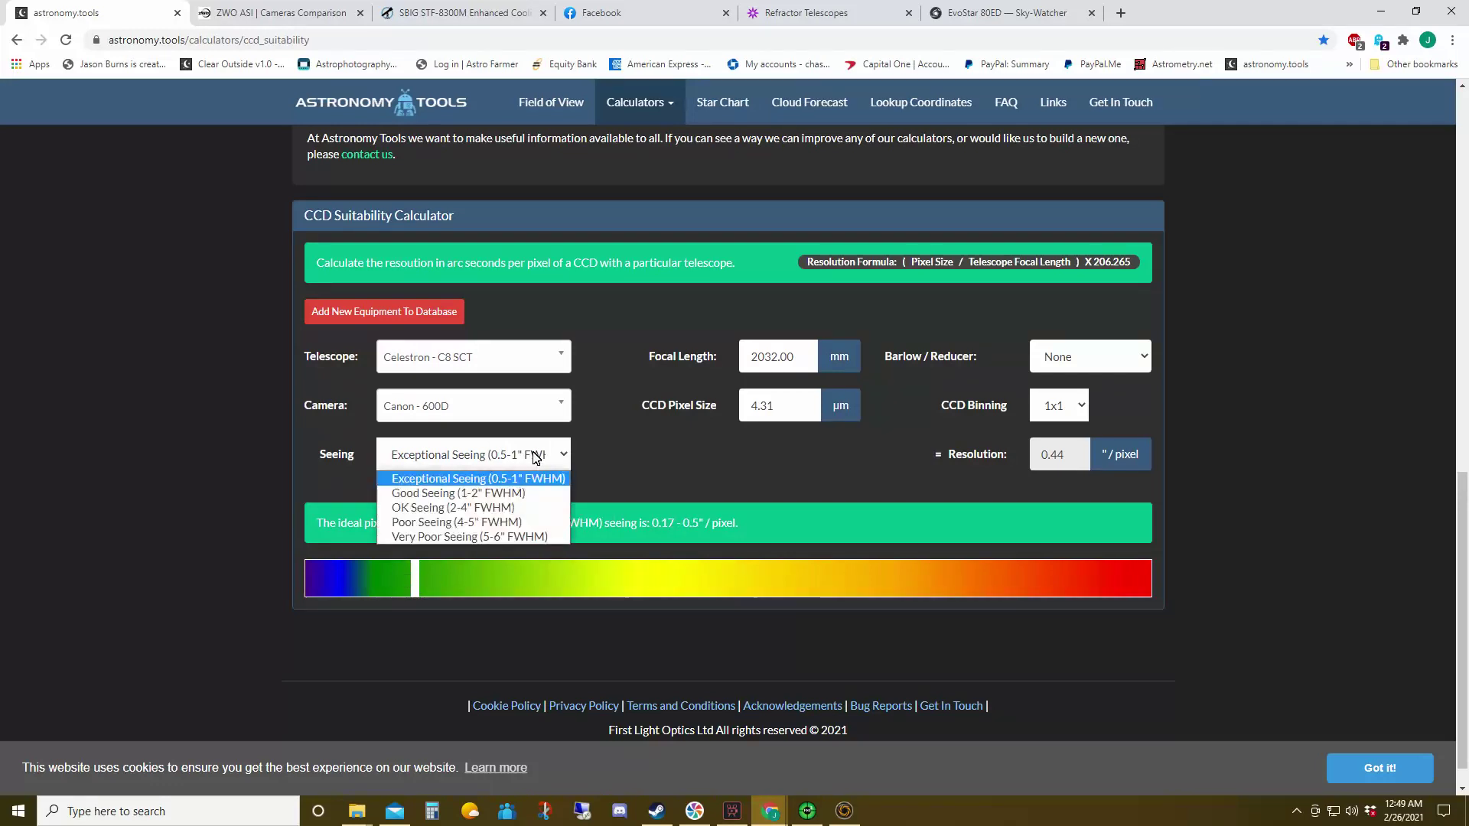
pyautogui.click(533, 456)
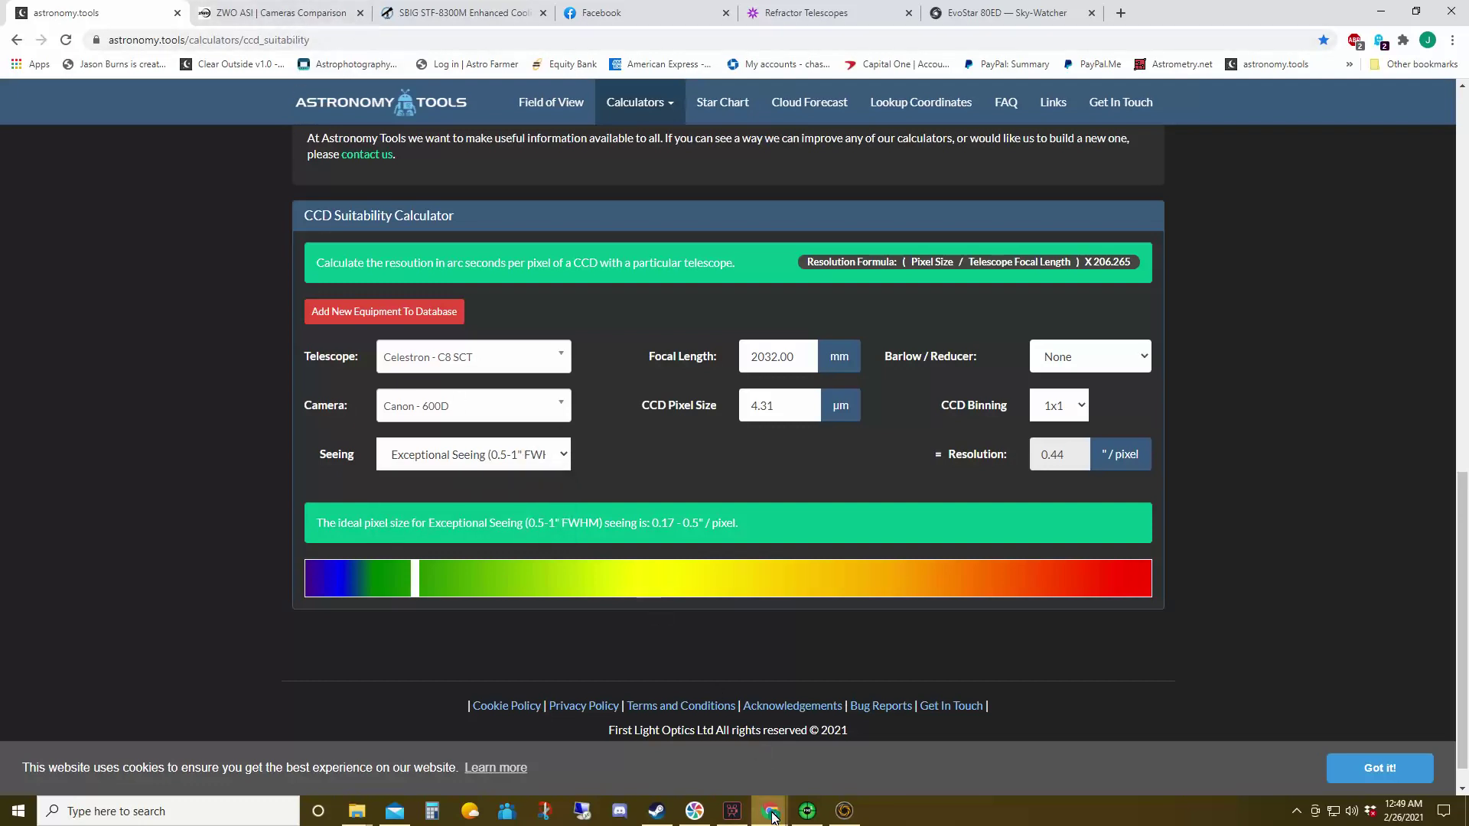
# Bring up the Celestron Advanced VX page and flip back through its photos to the tripod view
pyautogui.moveTo(773, 817)
pyautogui.click(713, 700)
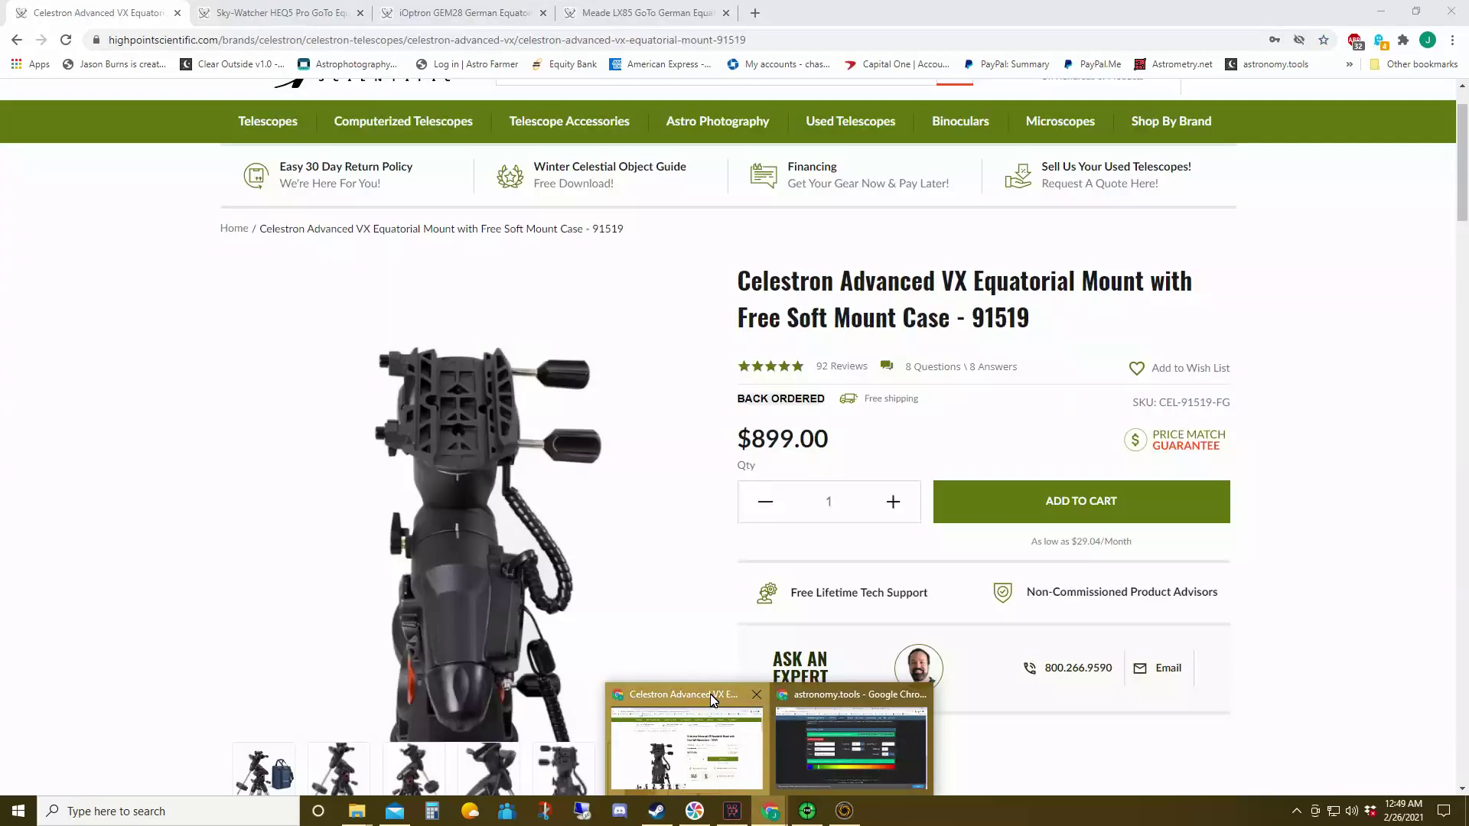
pyautogui.scroll(-2, 626, 443)
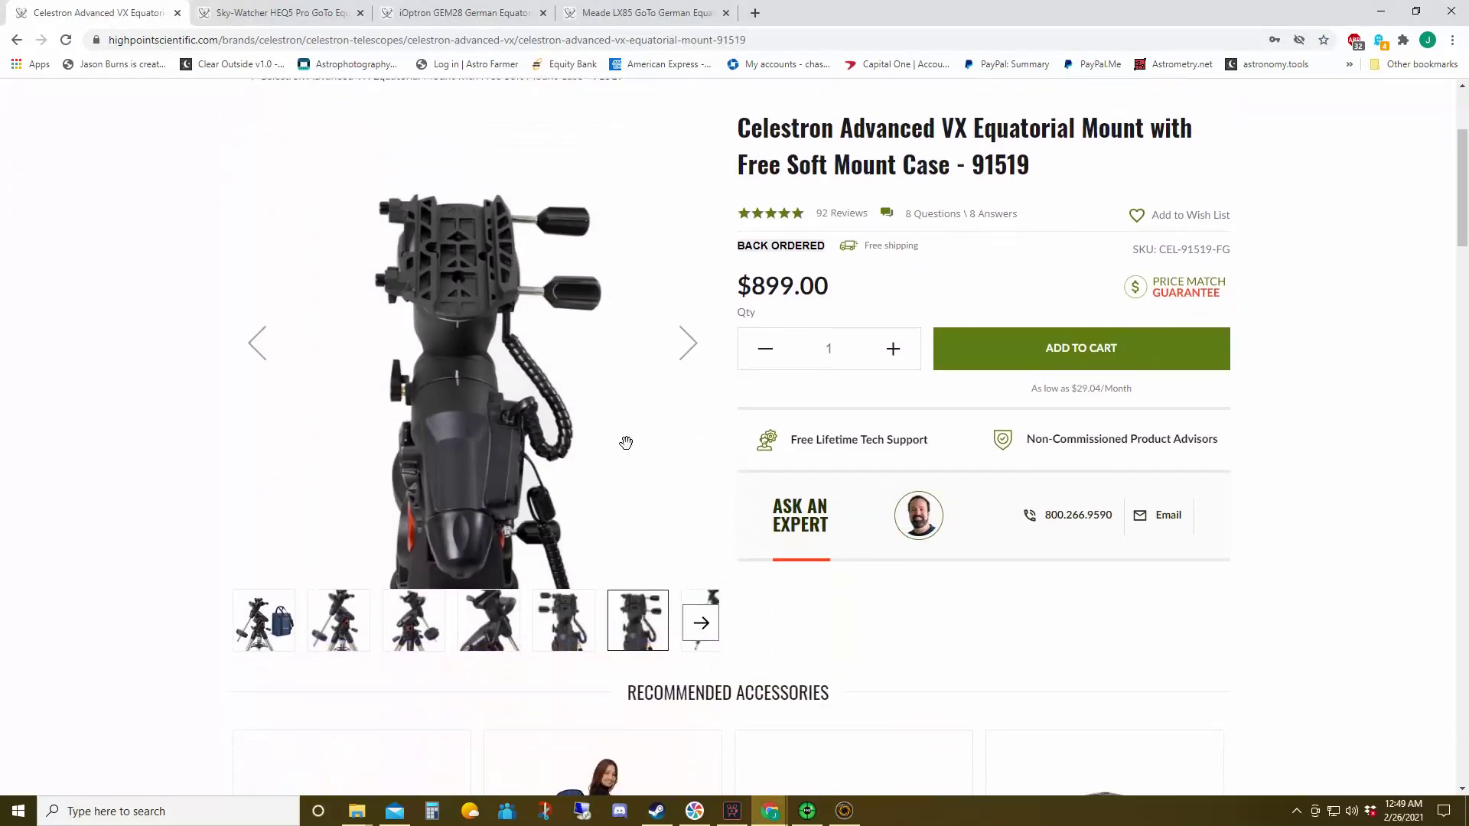
pyautogui.click(246, 351)
pyautogui.click(256, 344)
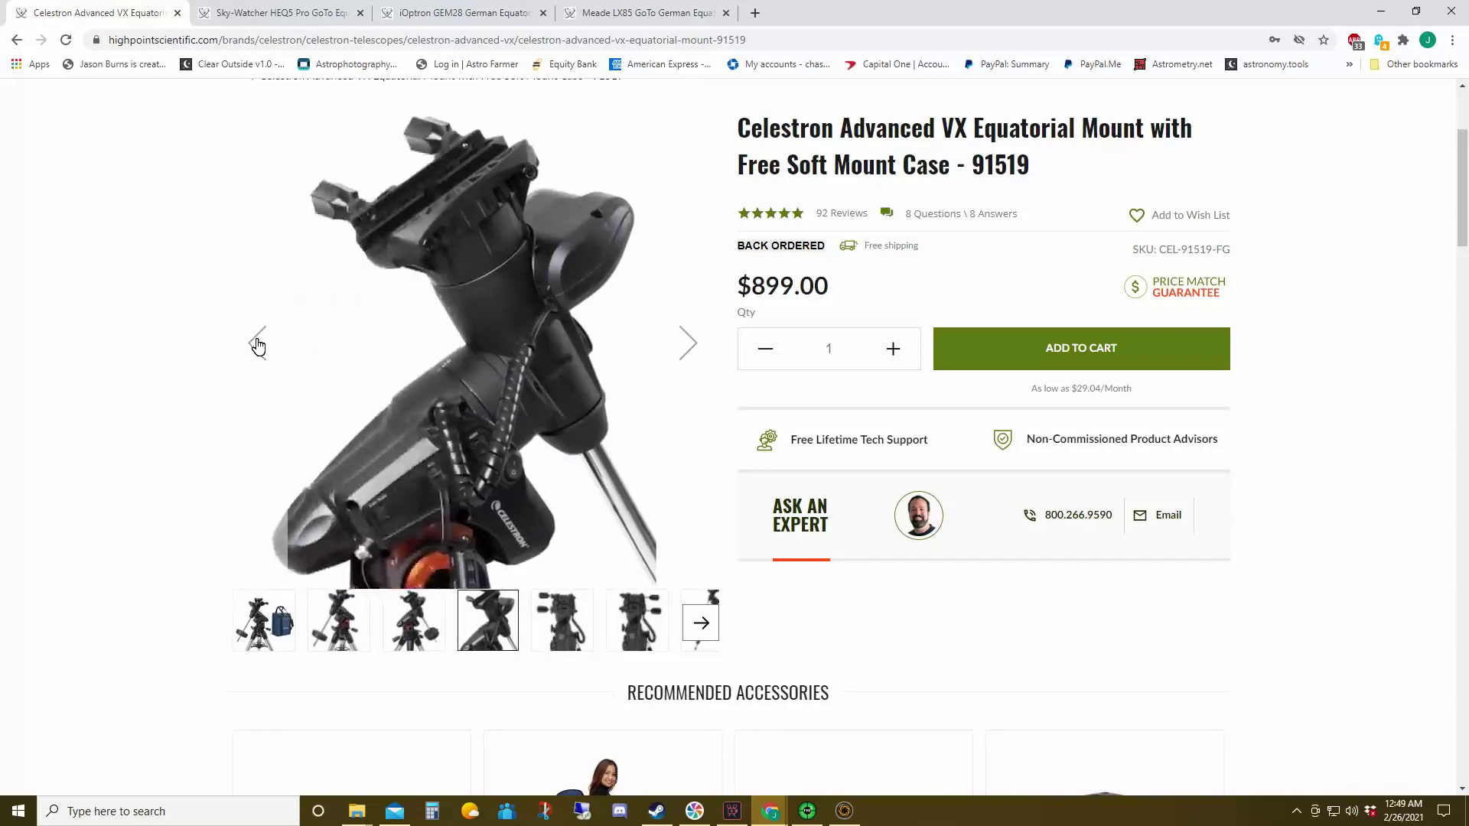
pyautogui.click(257, 346)
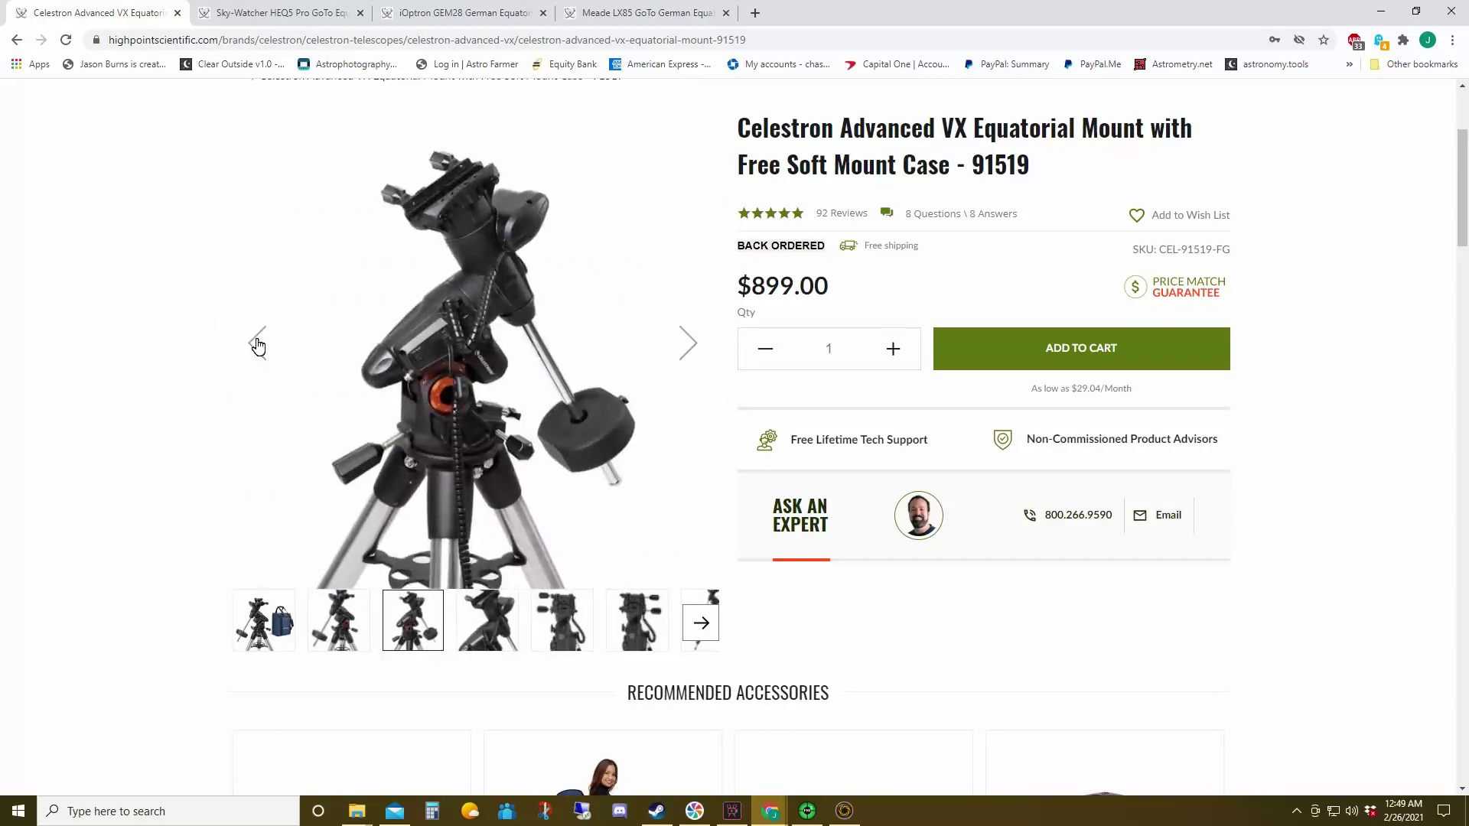
# Look over the Sky-Watcher HEQ5 Pro, iOptron GEM28 and Meade LX85 mount pages
pyautogui.click(267, 13)
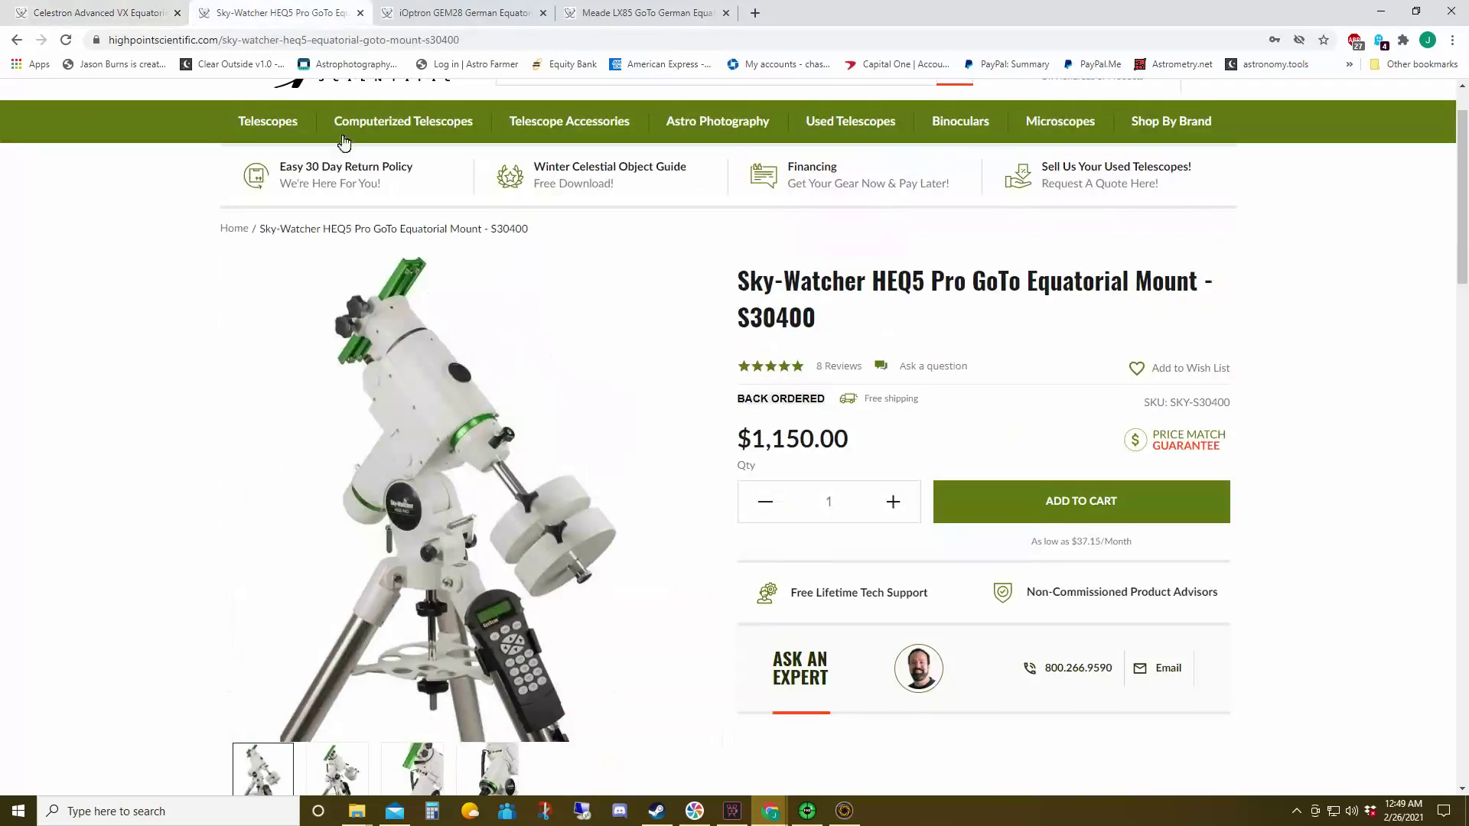
pyautogui.scroll(-1, 433, 417)
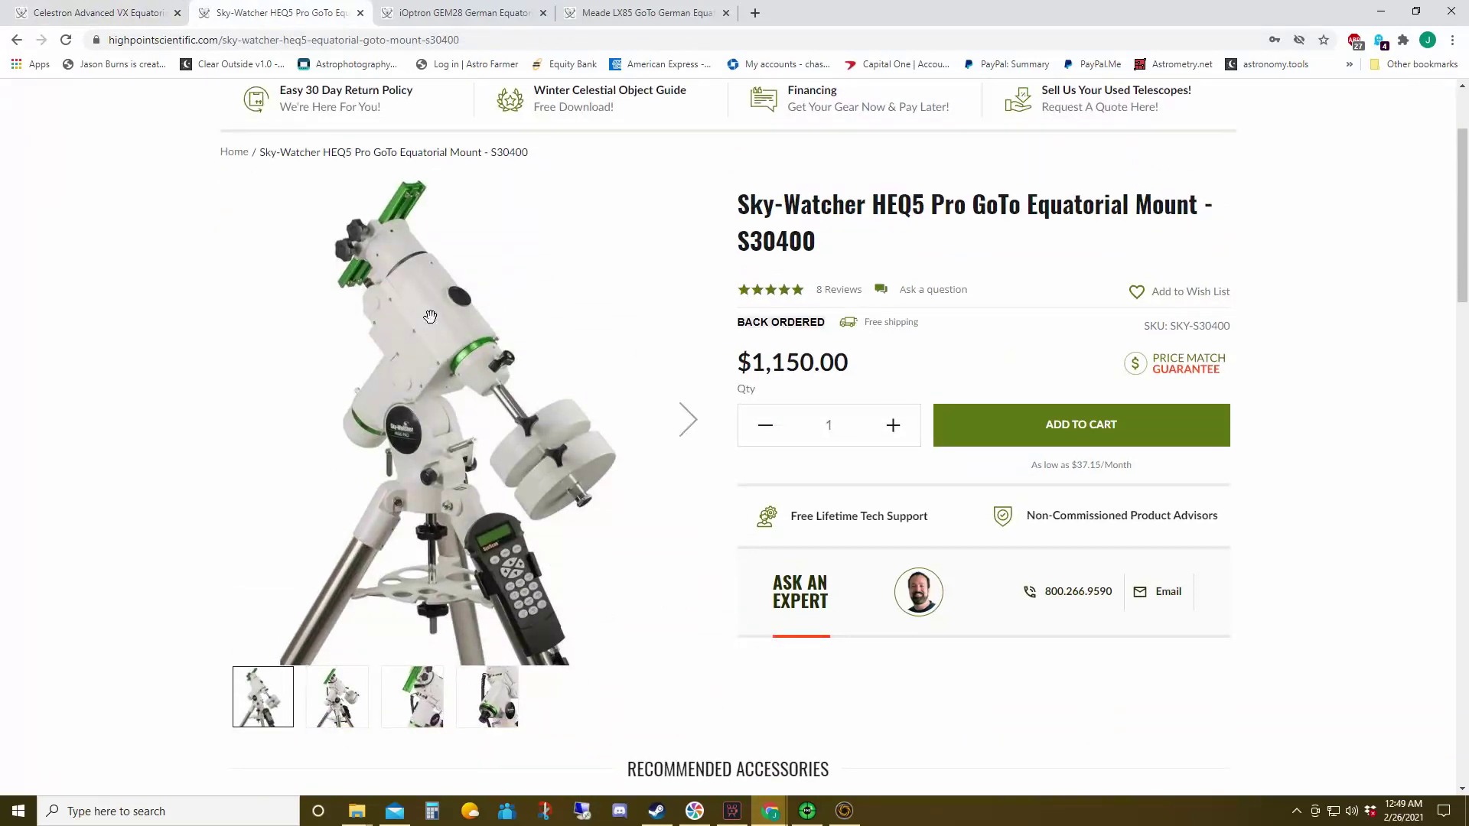
pyautogui.click(470, 14)
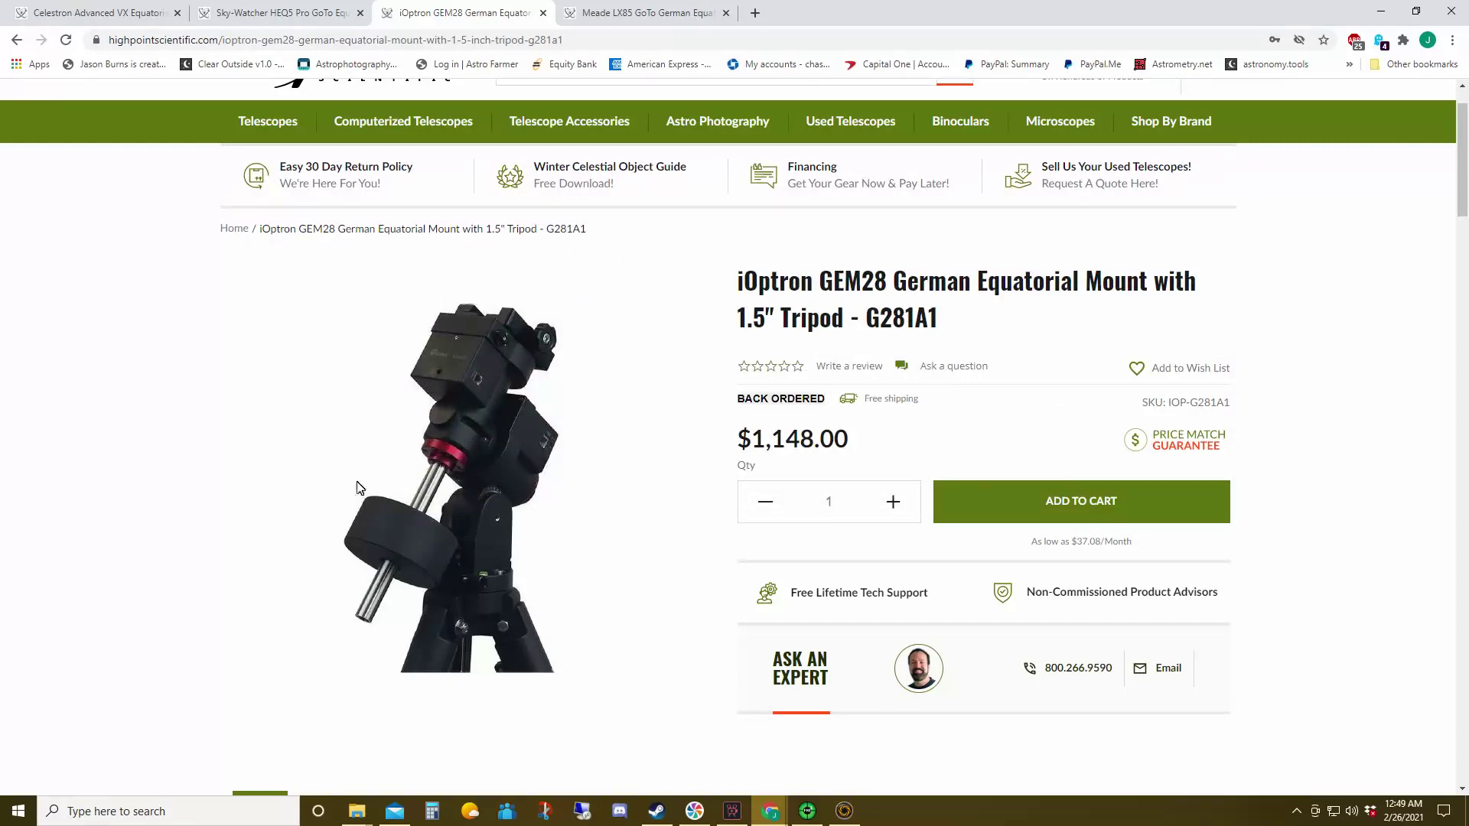
pyautogui.moveTo(599, 131)
pyautogui.click(624, 15)
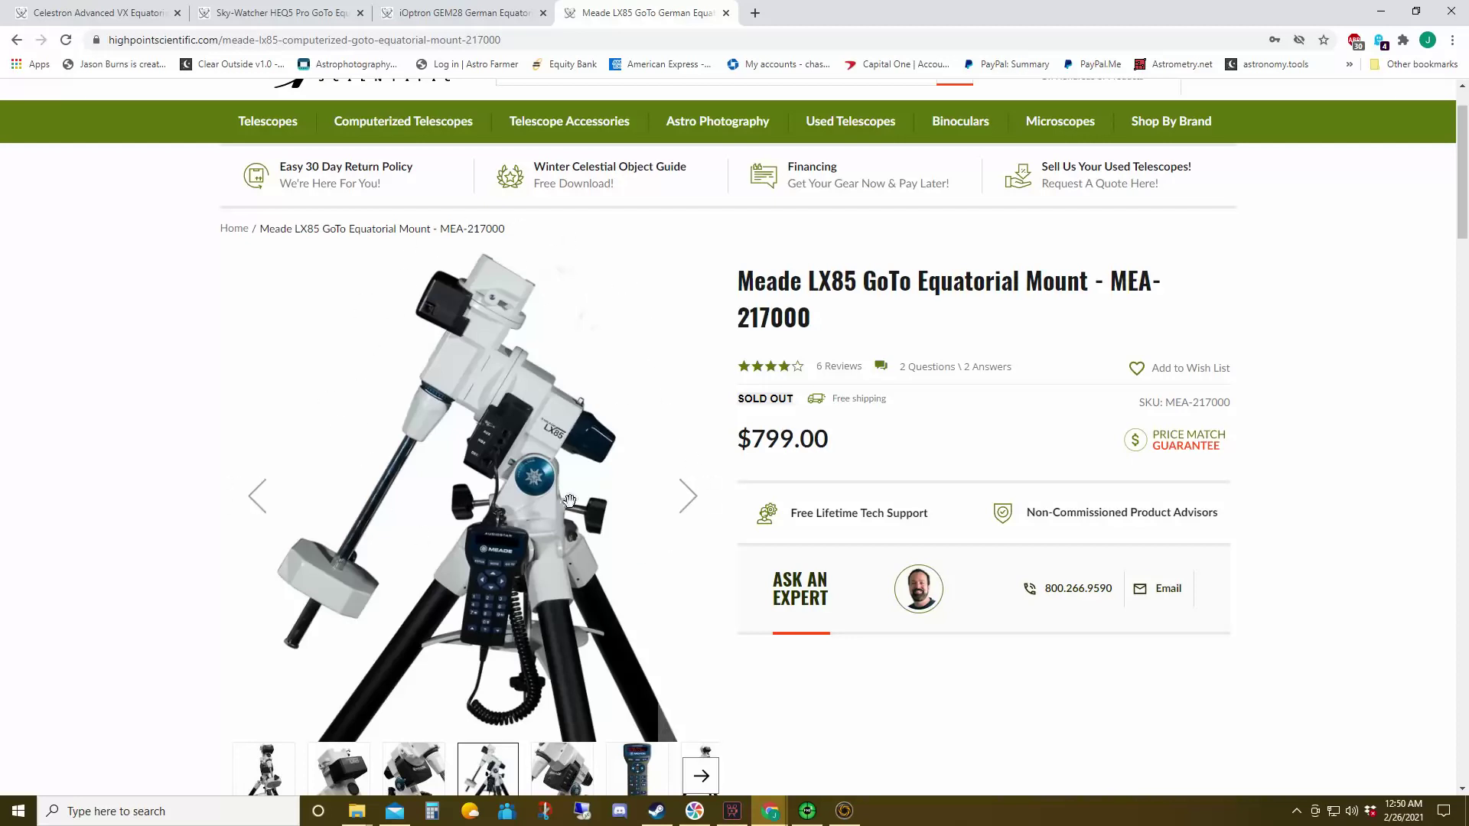
# Compare the Celestron Advanced VX and Sky-Watcher HEQ5 pages repeatedly, then return to the astronomy.tools calculator
pyautogui.click(222, 13)
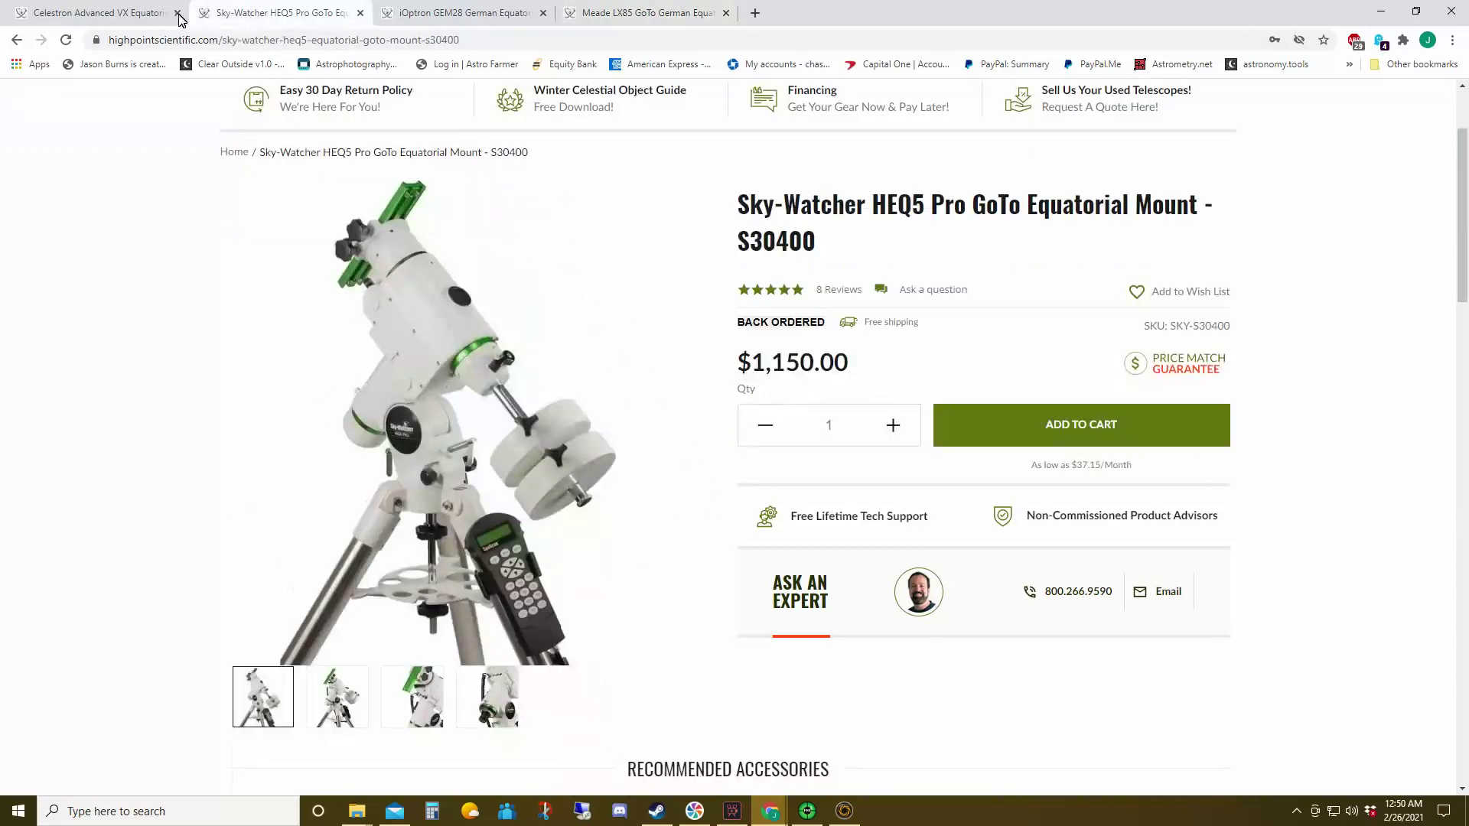
pyautogui.click(118, 20)
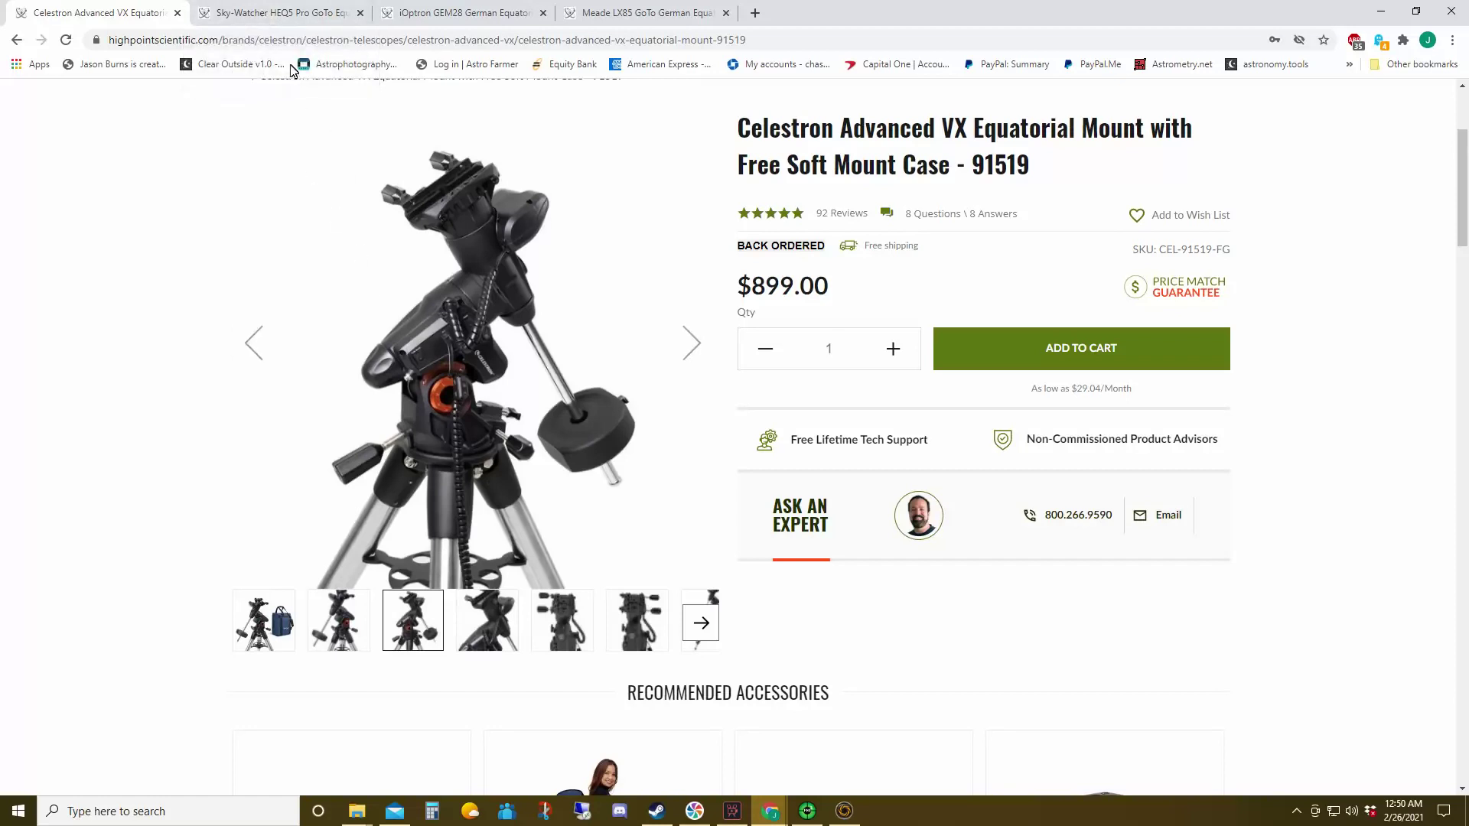
pyautogui.click(230, 13)
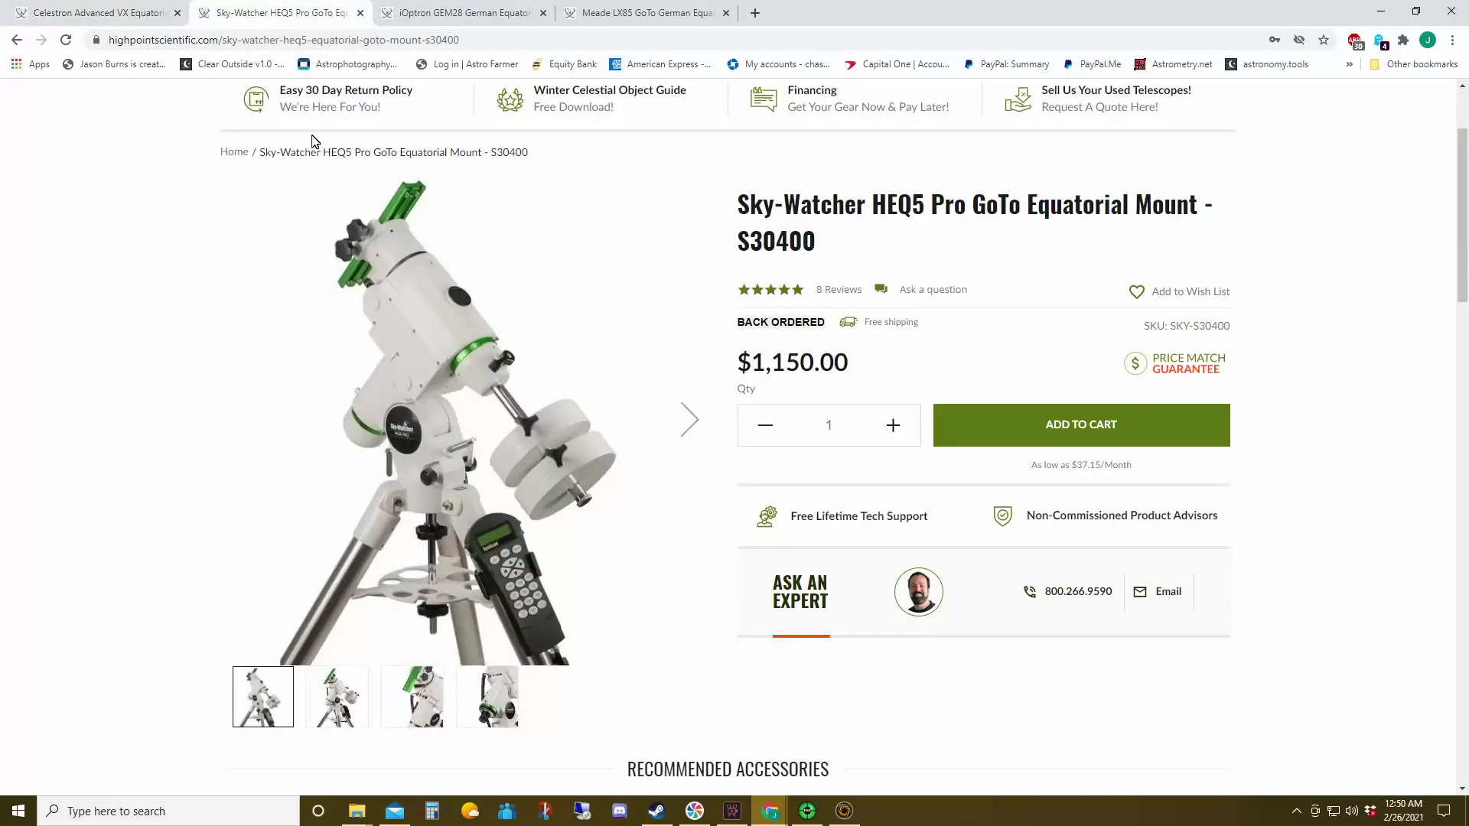
pyautogui.click(123, 15)
pyautogui.moveTo(474, 513)
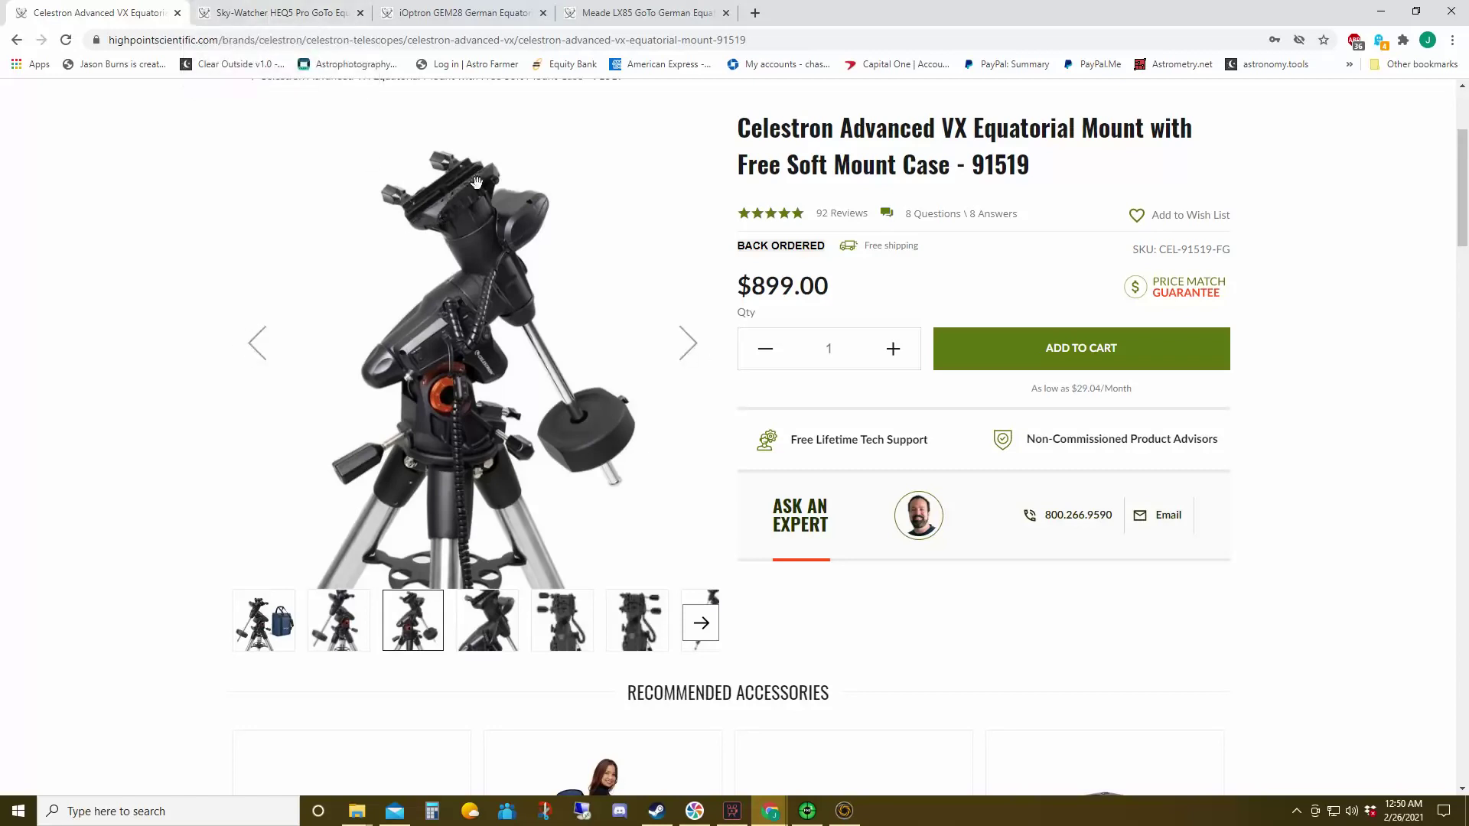
pyautogui.click(280, 12)
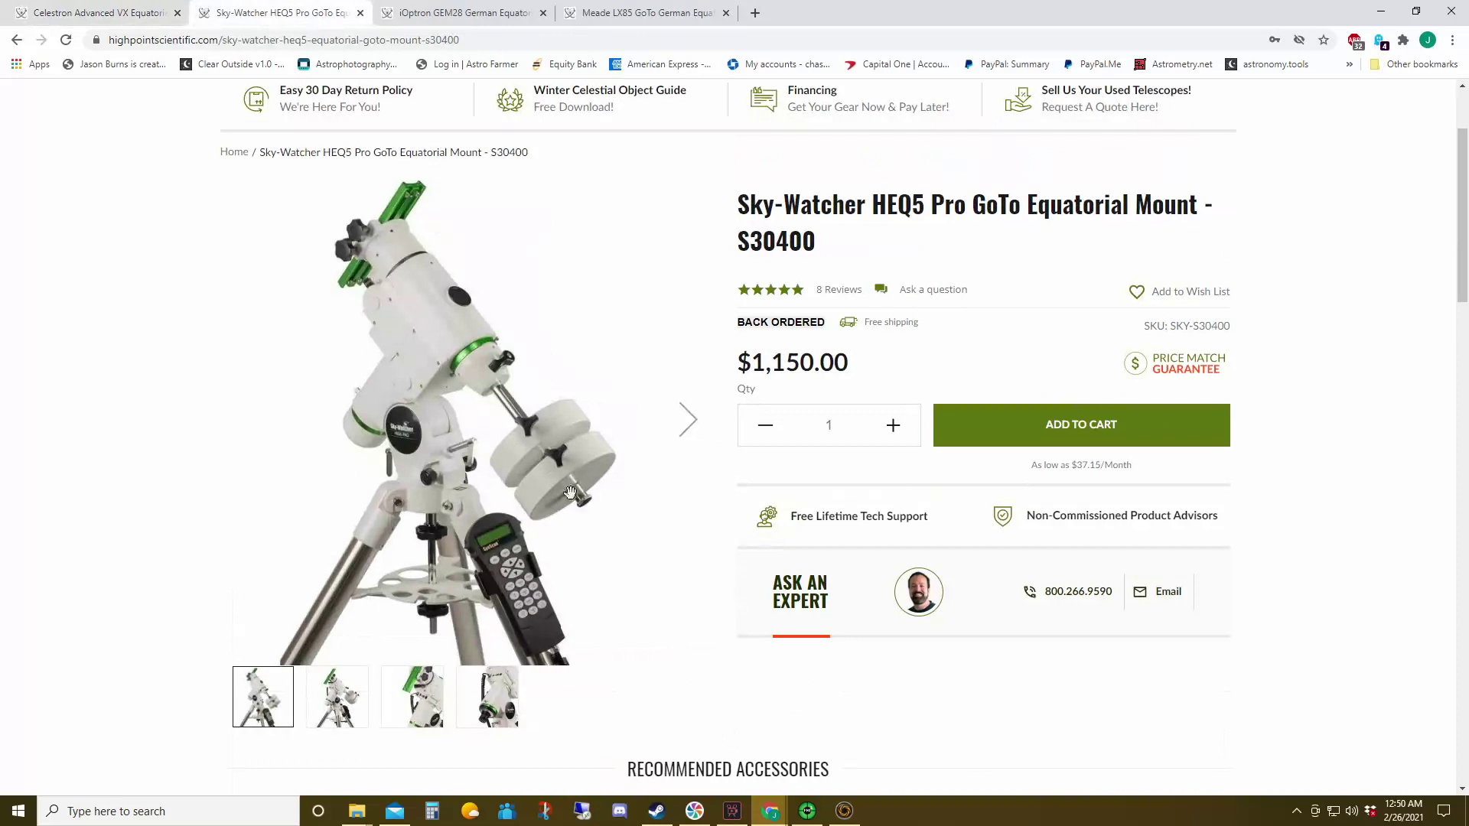
pyautogui.click(126, 12)
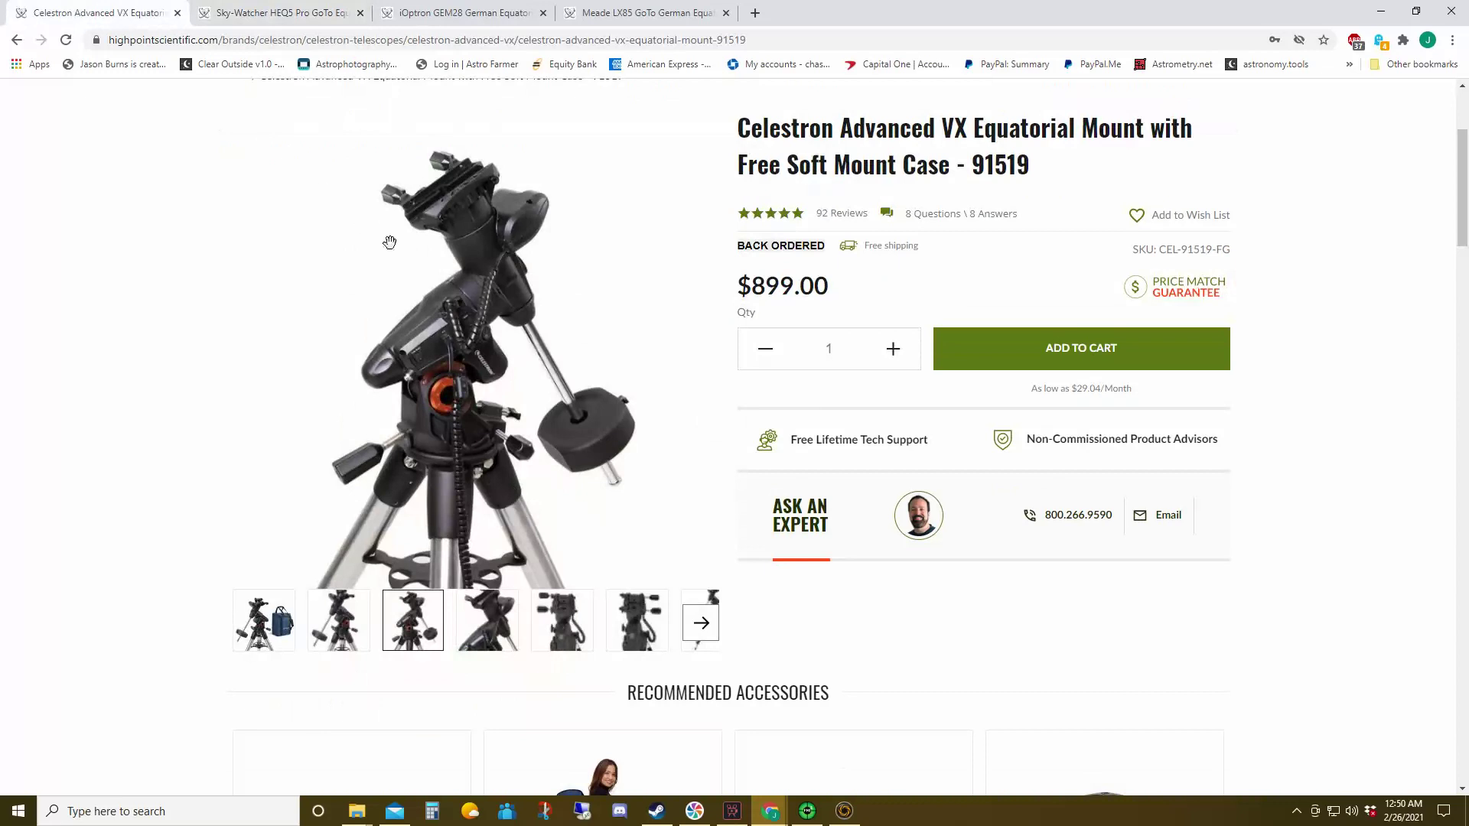
pyautogui.click(295, 12)
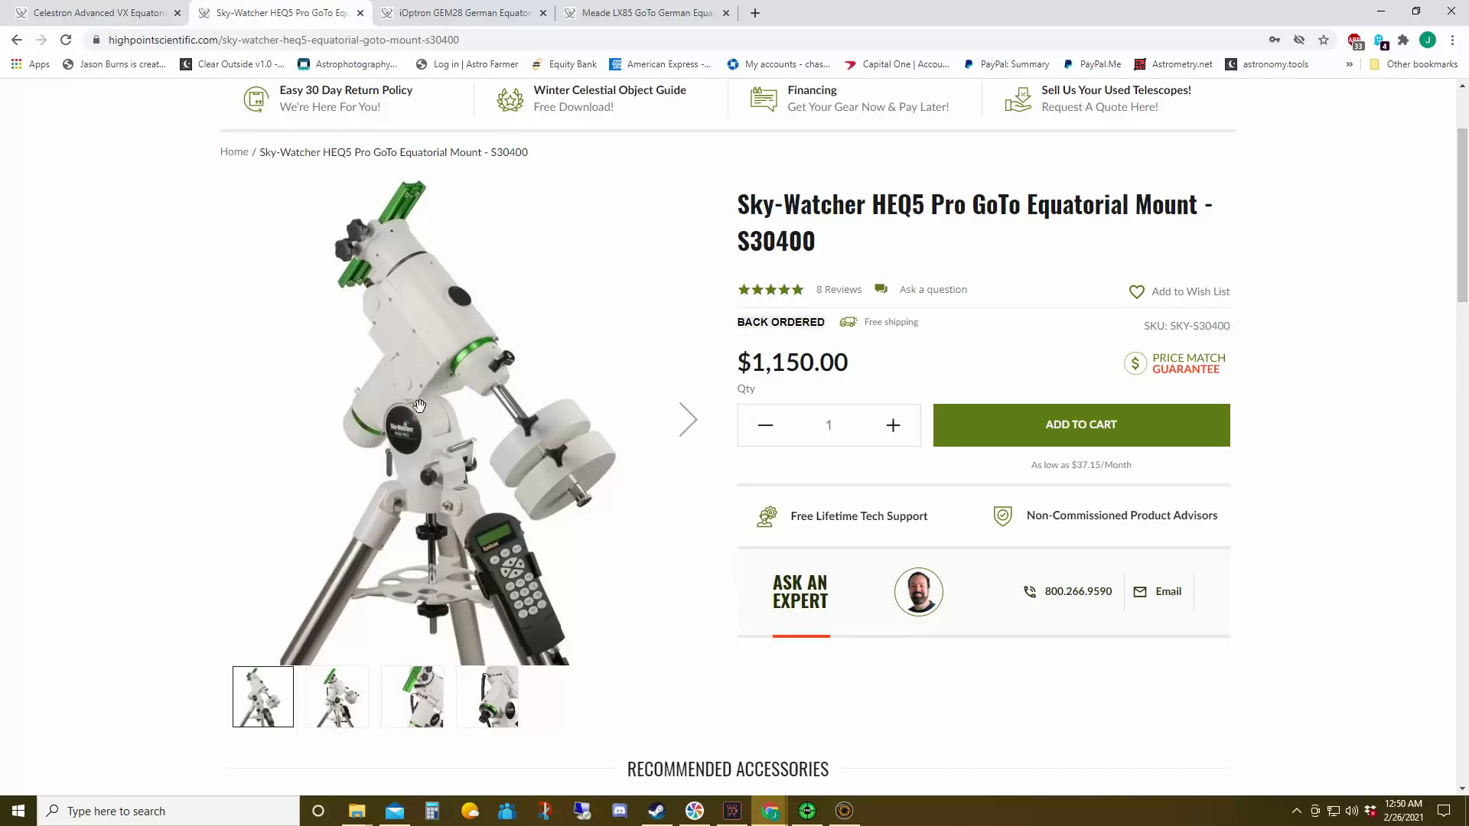
pyautogui.click(103, 15)
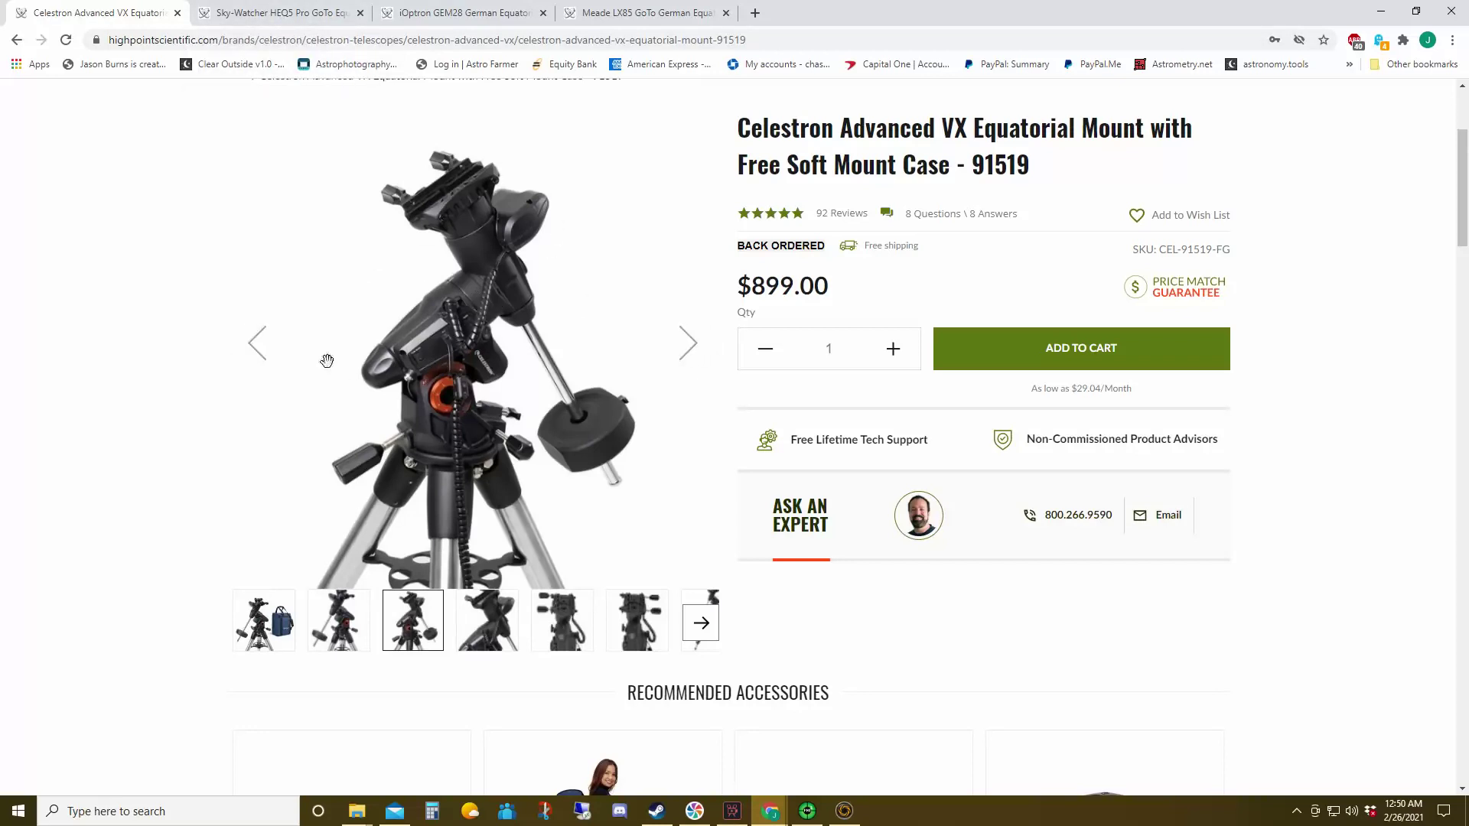
pyautogui.click(275, 13)
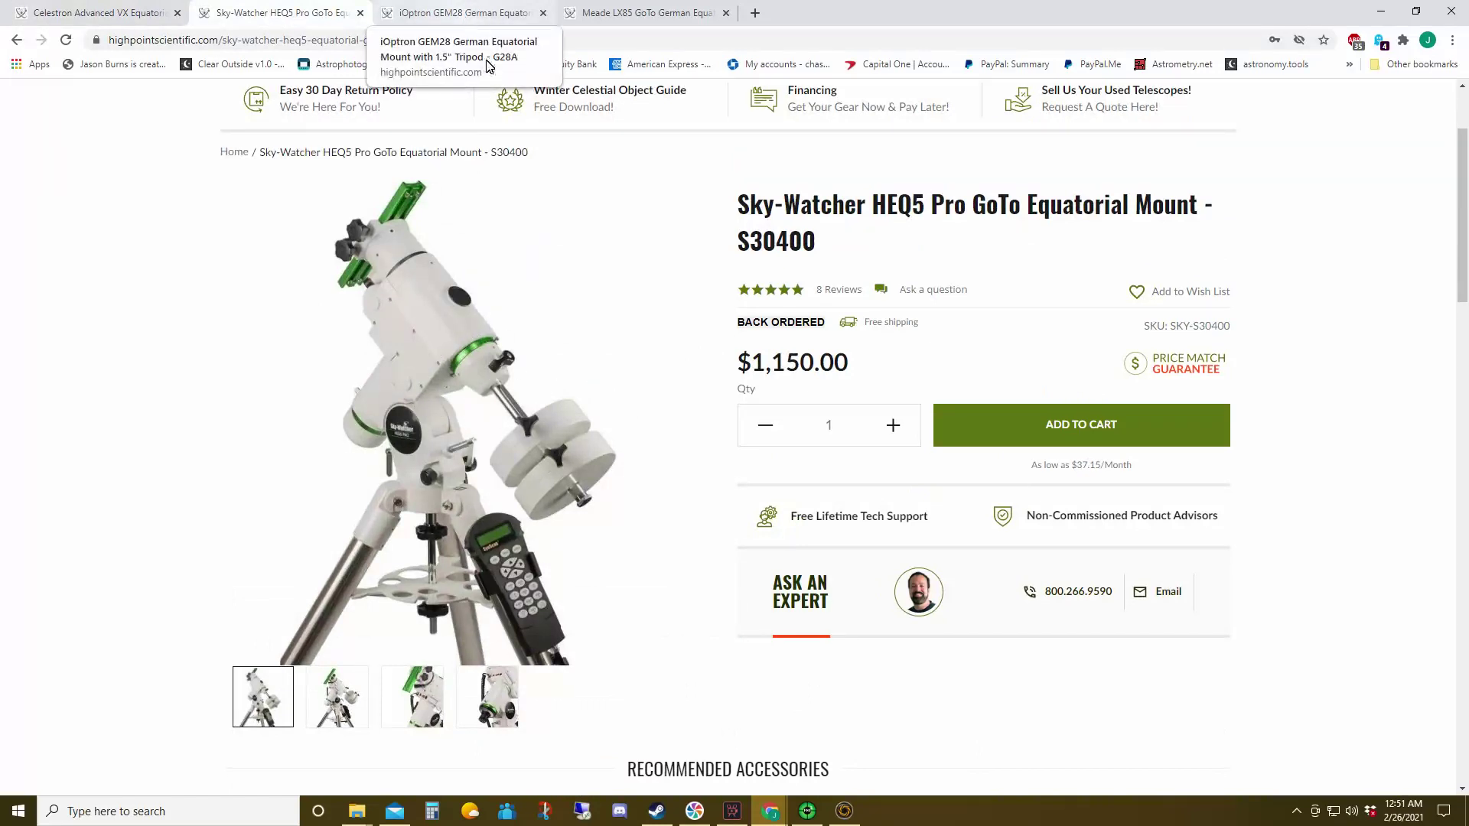
pyautogui.moveTo(772, 820)
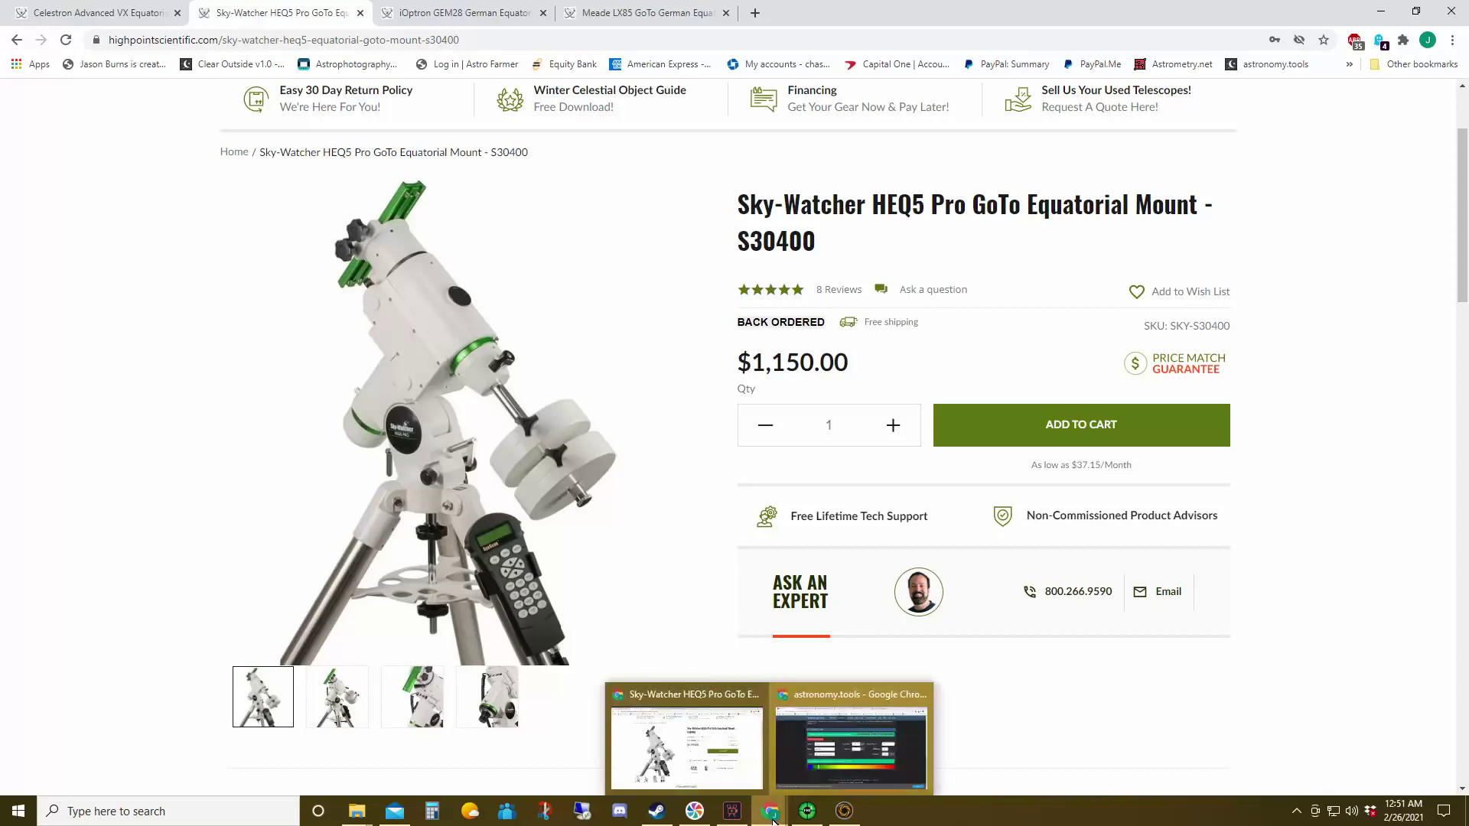
pyautogui.click(832, 682)
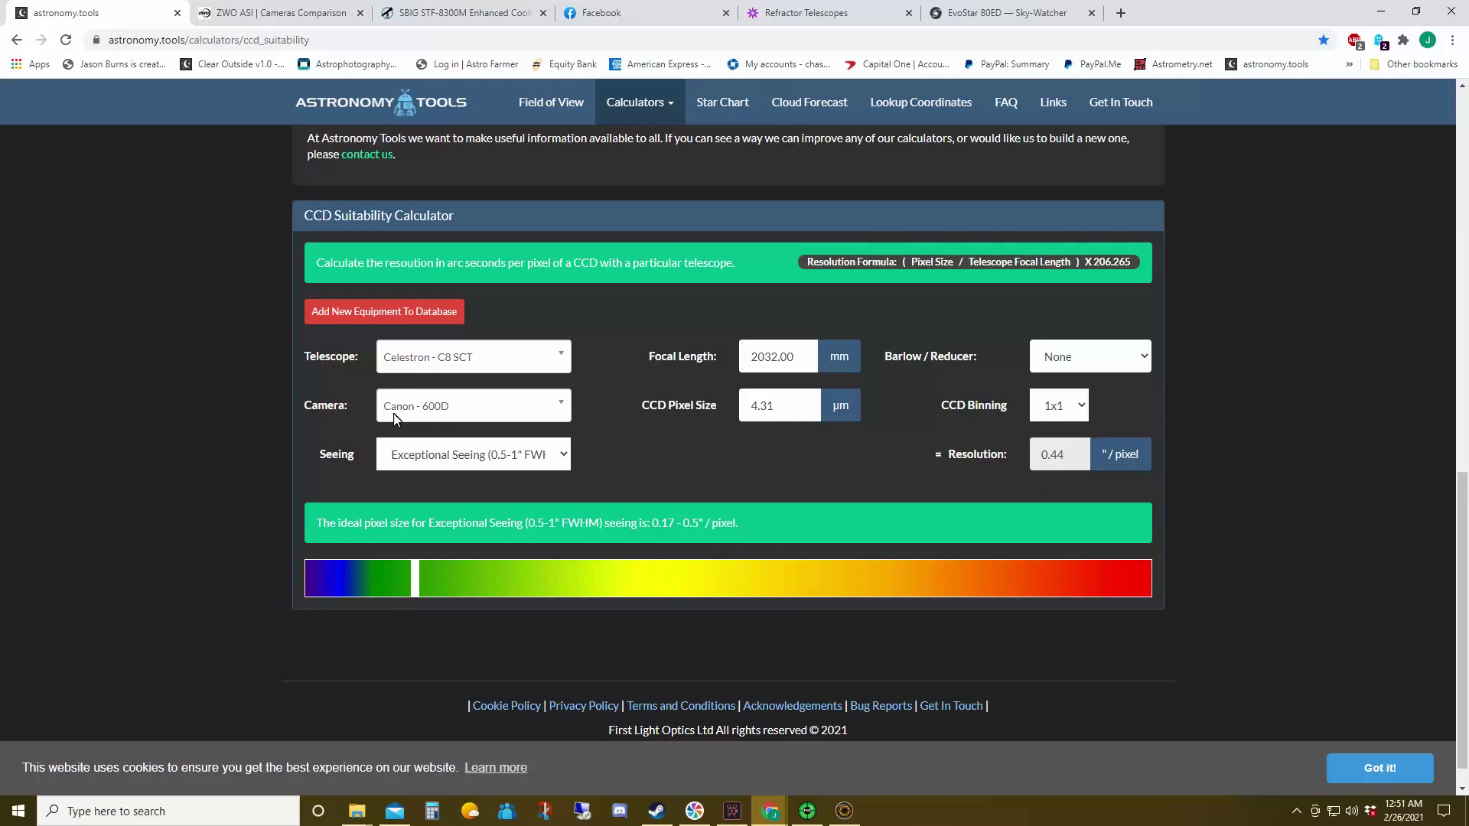
# Apply the 0.63x Reducer with OK Seeing for 0.69"/pixel, then bring PHD2 Guiding forward
pyautogui.click(1062, 364)
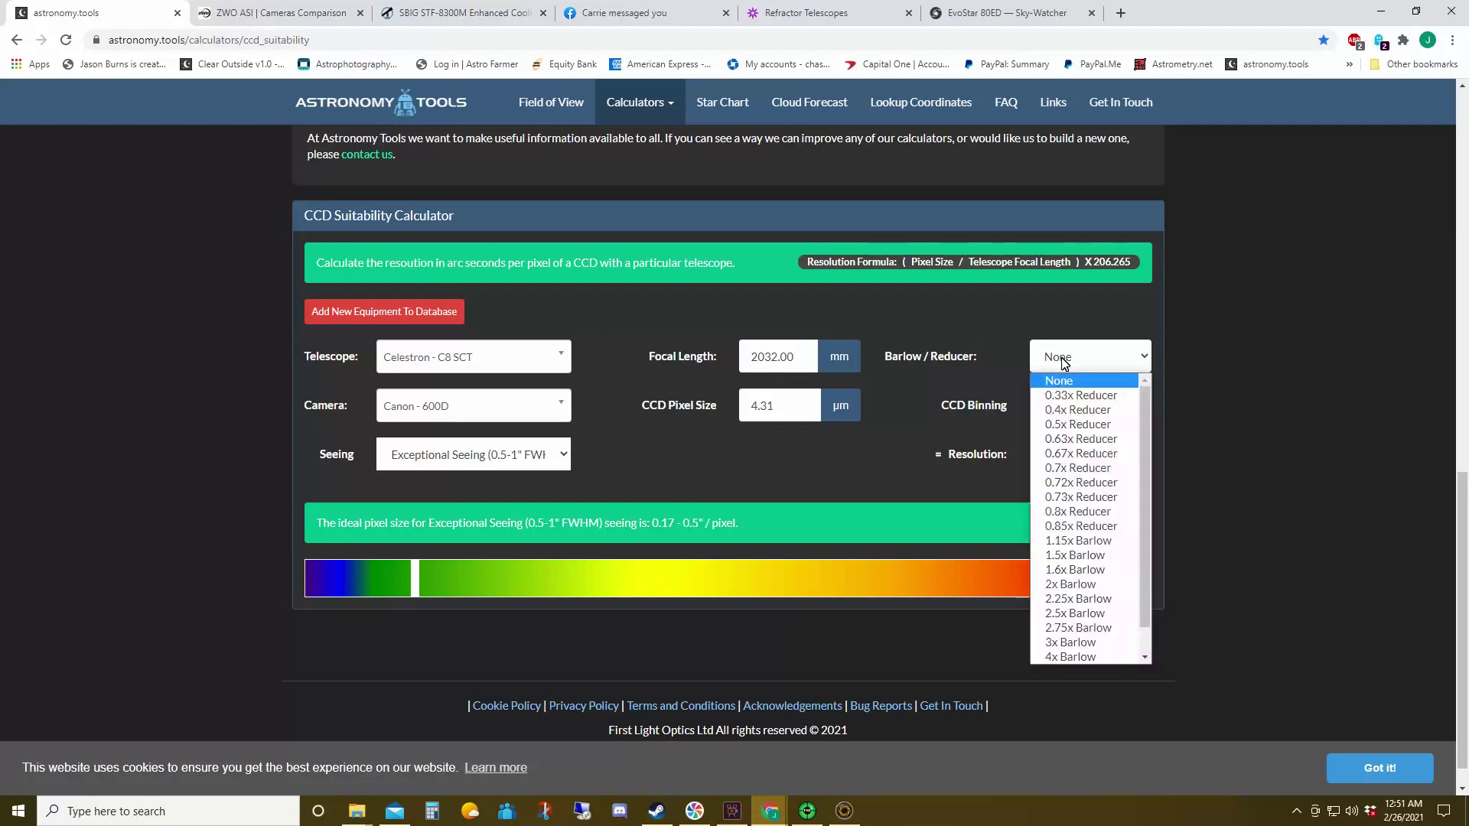
pyautogui.click(1073, 439)
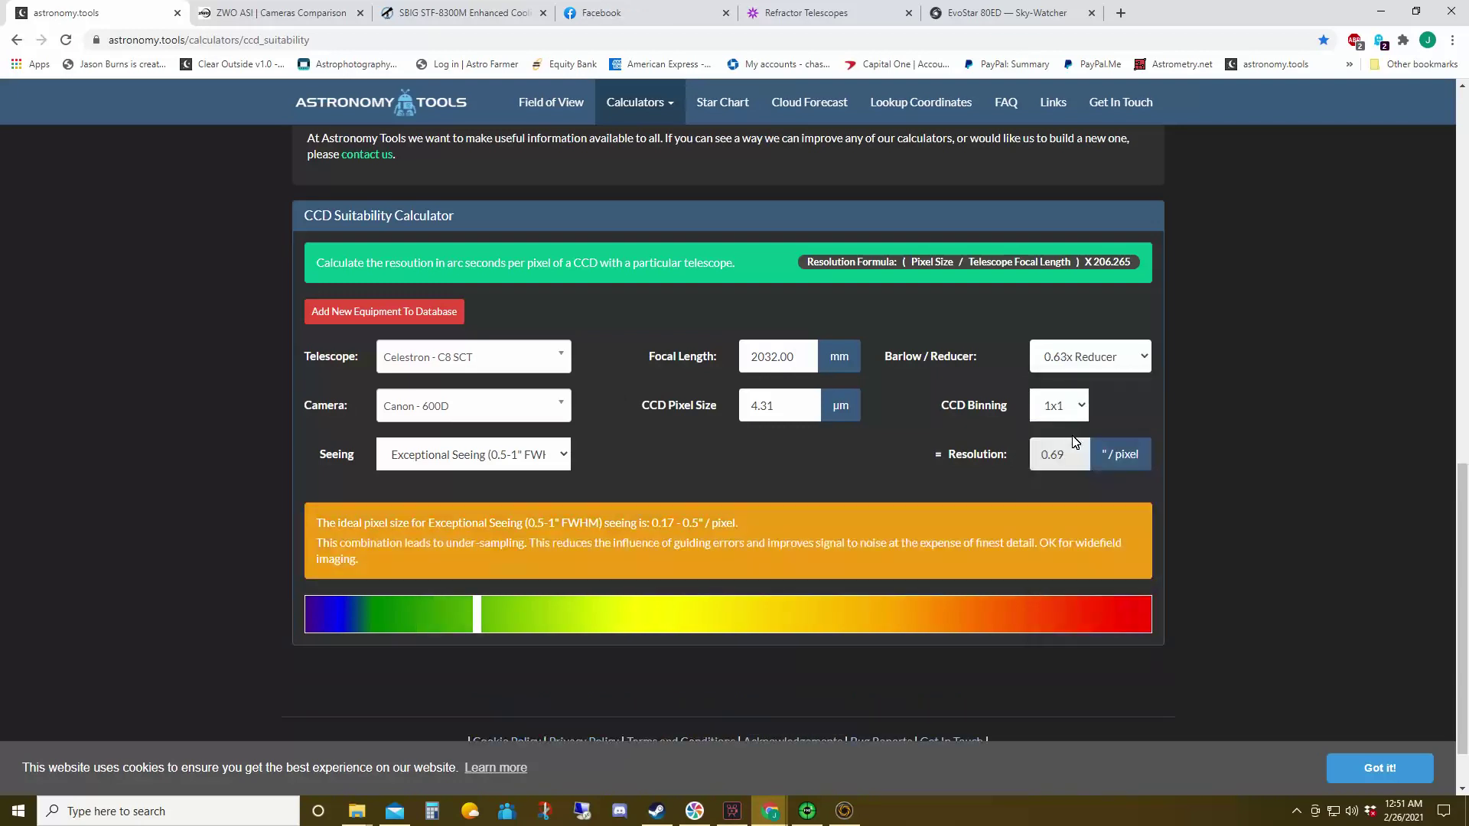
pyautogui.click(419, 460)
pyautogui.click(424, 504)
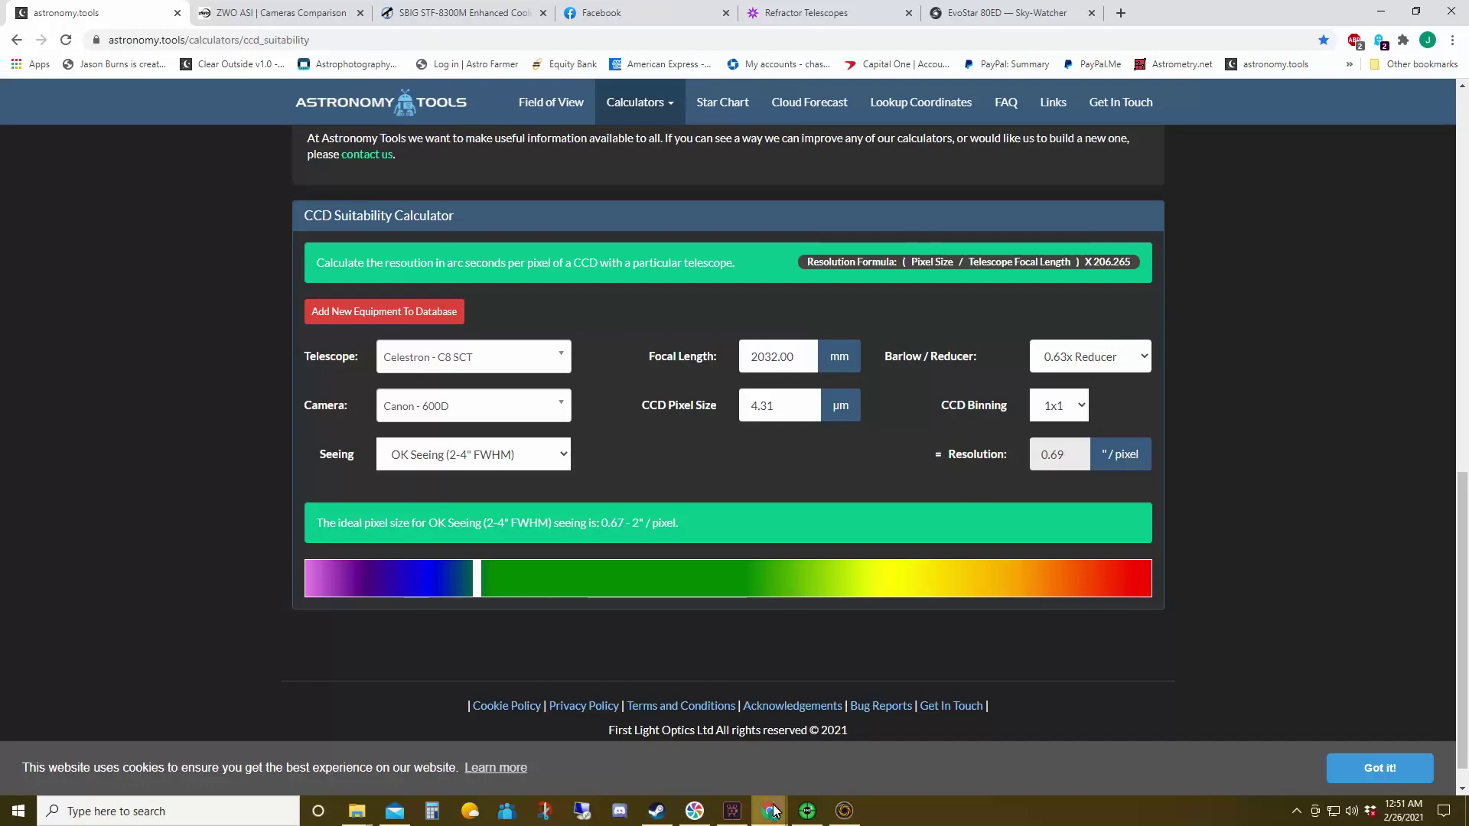
pyautogui.moveTo(807, 811)
pyautogui.click(807, 698)
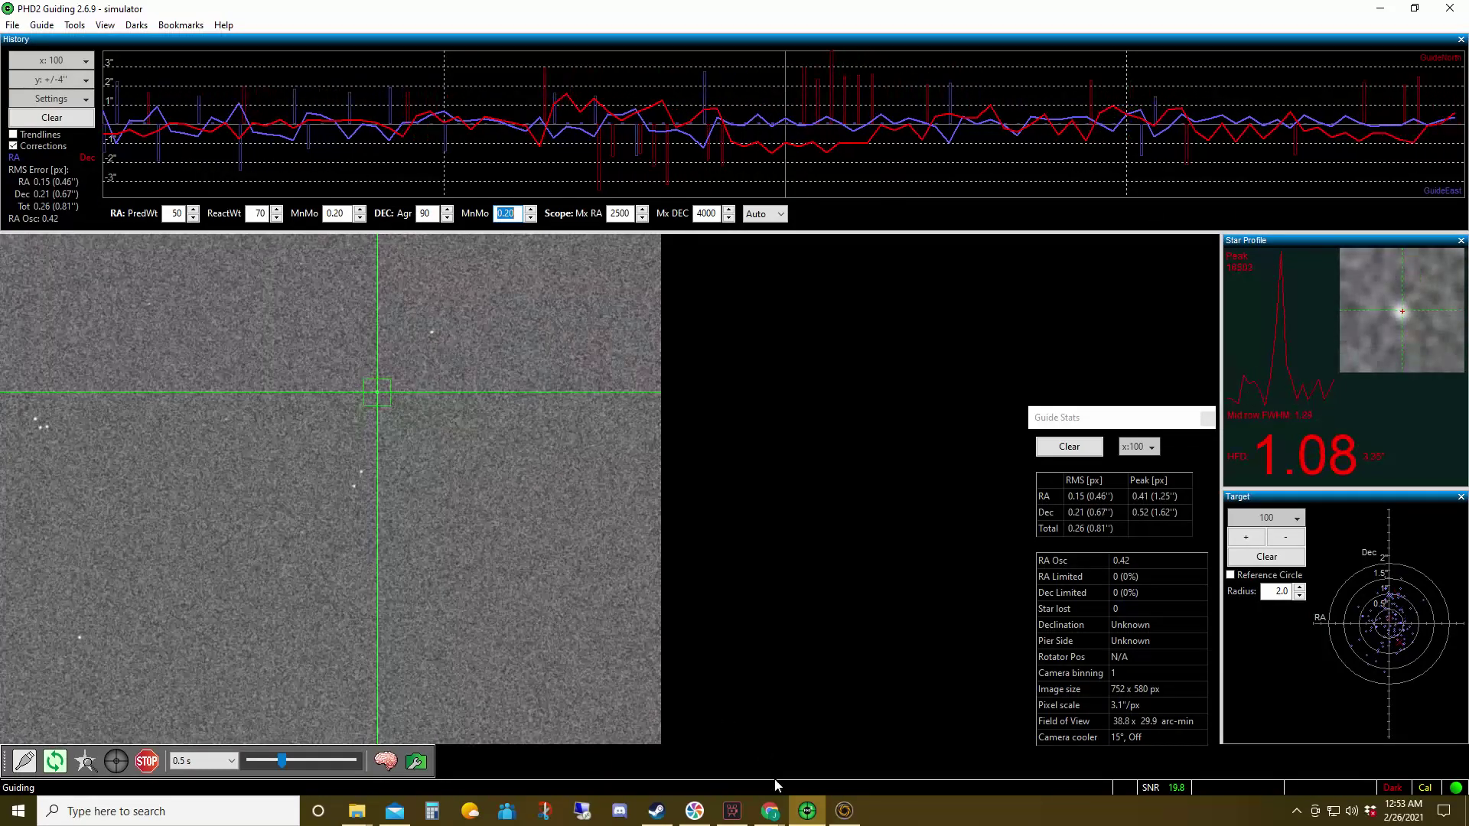
pyautogui.click(773, 812)
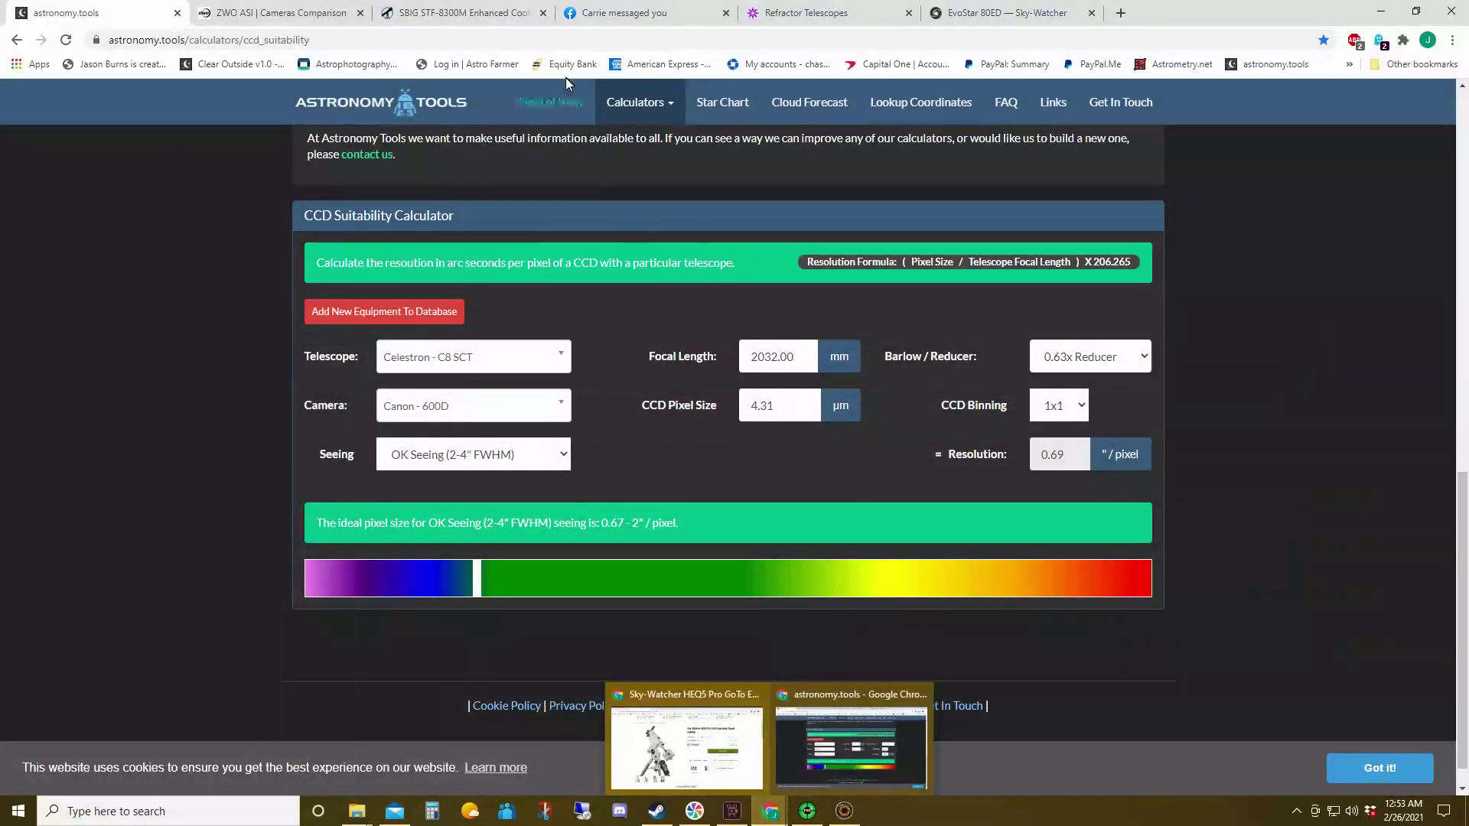
# Glance at the ZWO comparison, then review the Celestron Advanced VX and Sky-Watcher HEQ5 mount pages
pyautogui.click(242, 13)
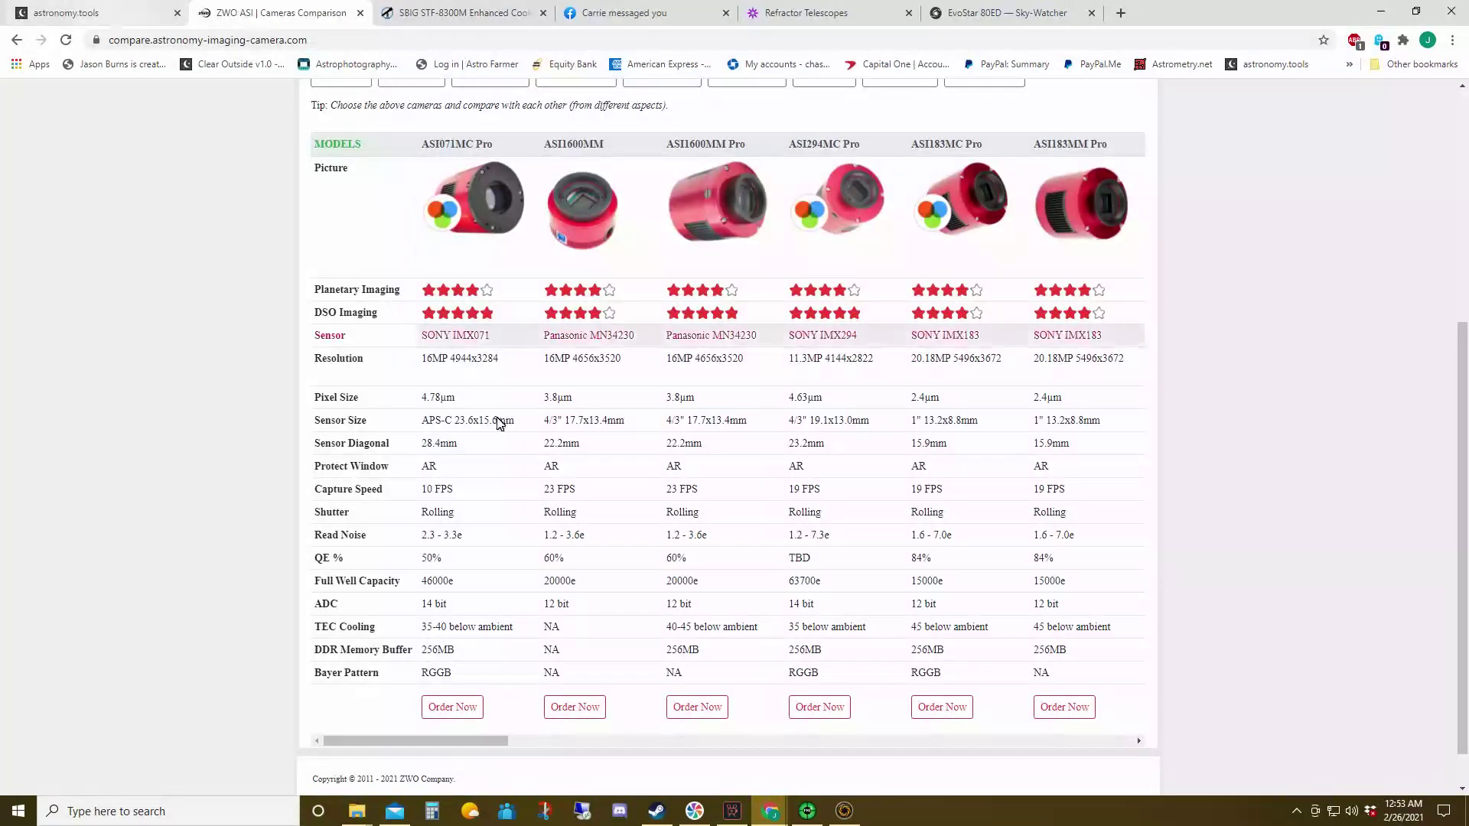
pyautogui.moveTo(769, 816)
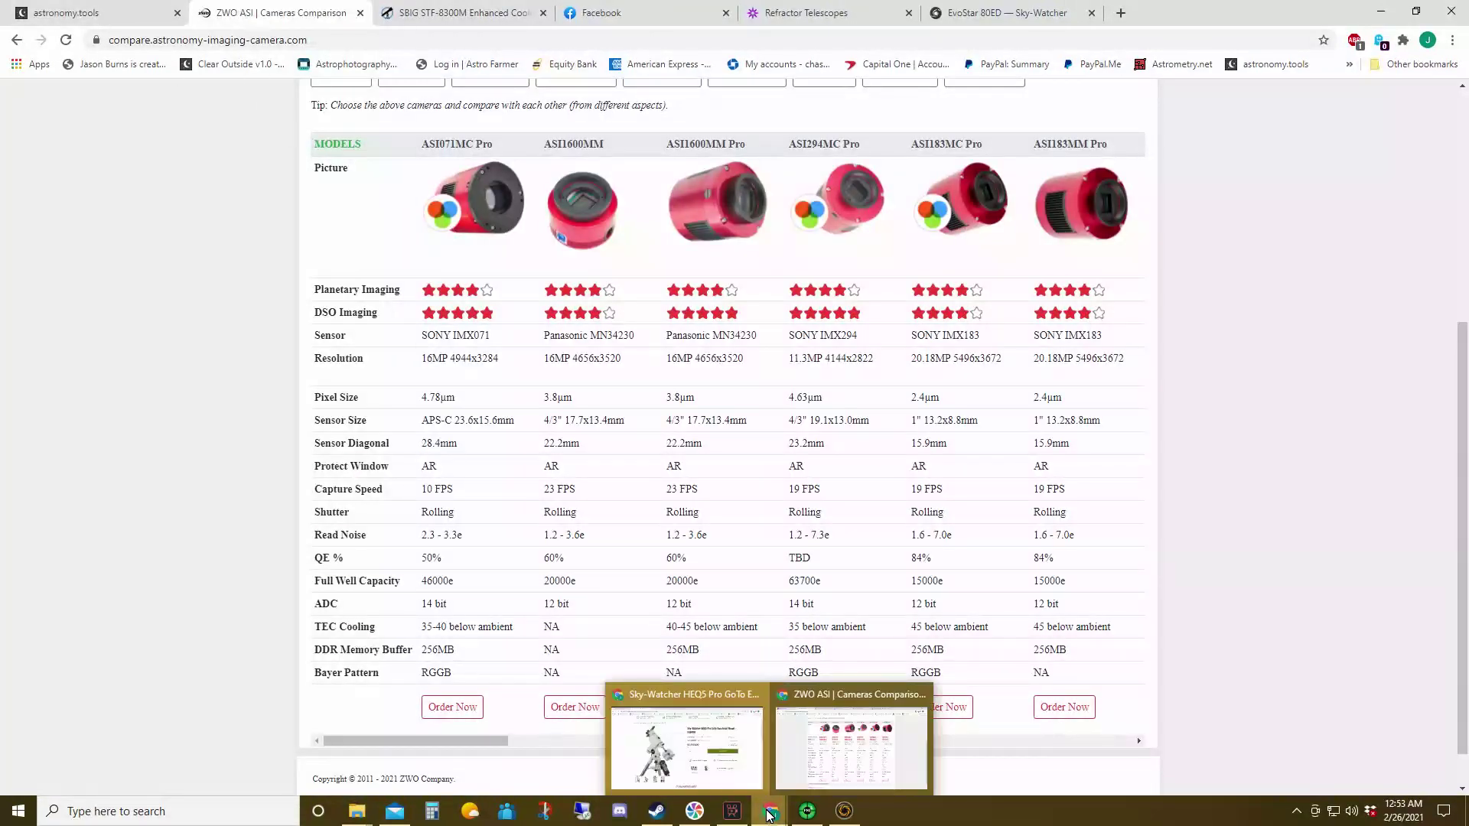
pyautogui.click(686, 693)
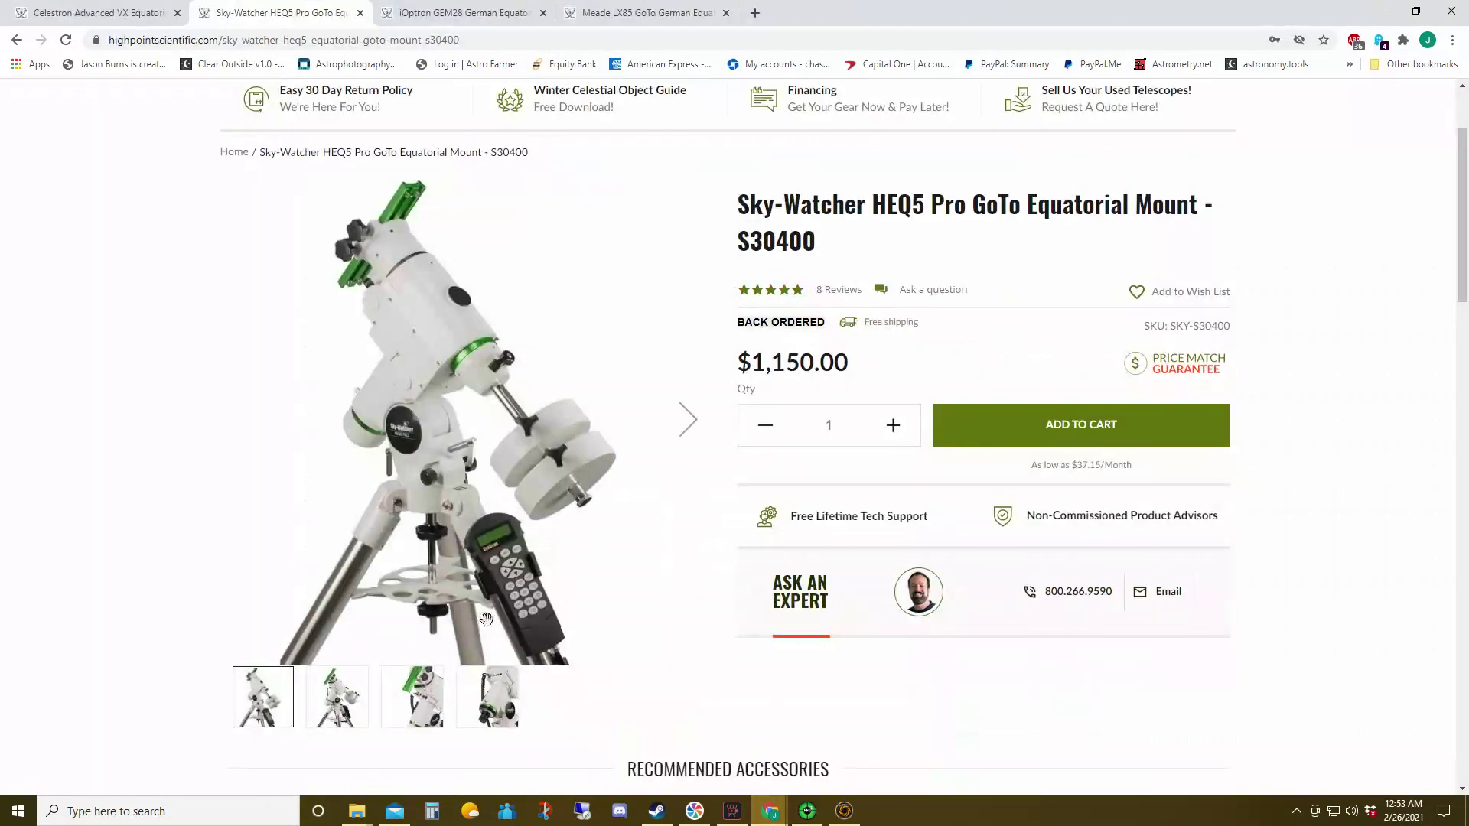
pyautogui.scroll(2, 382, 375)
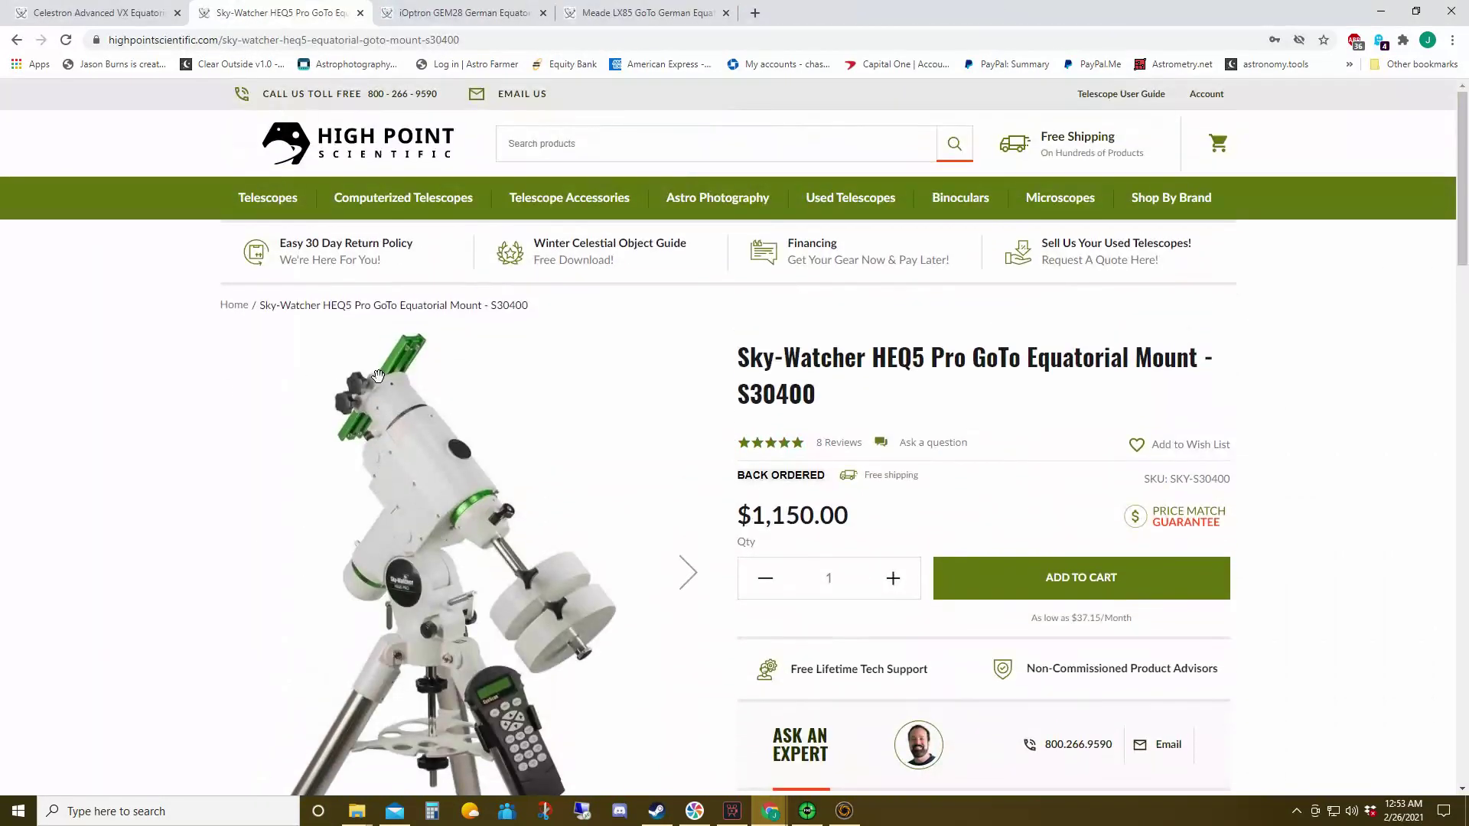
pyautogui.hotkey('ctrl', 'shift', 'Tab')
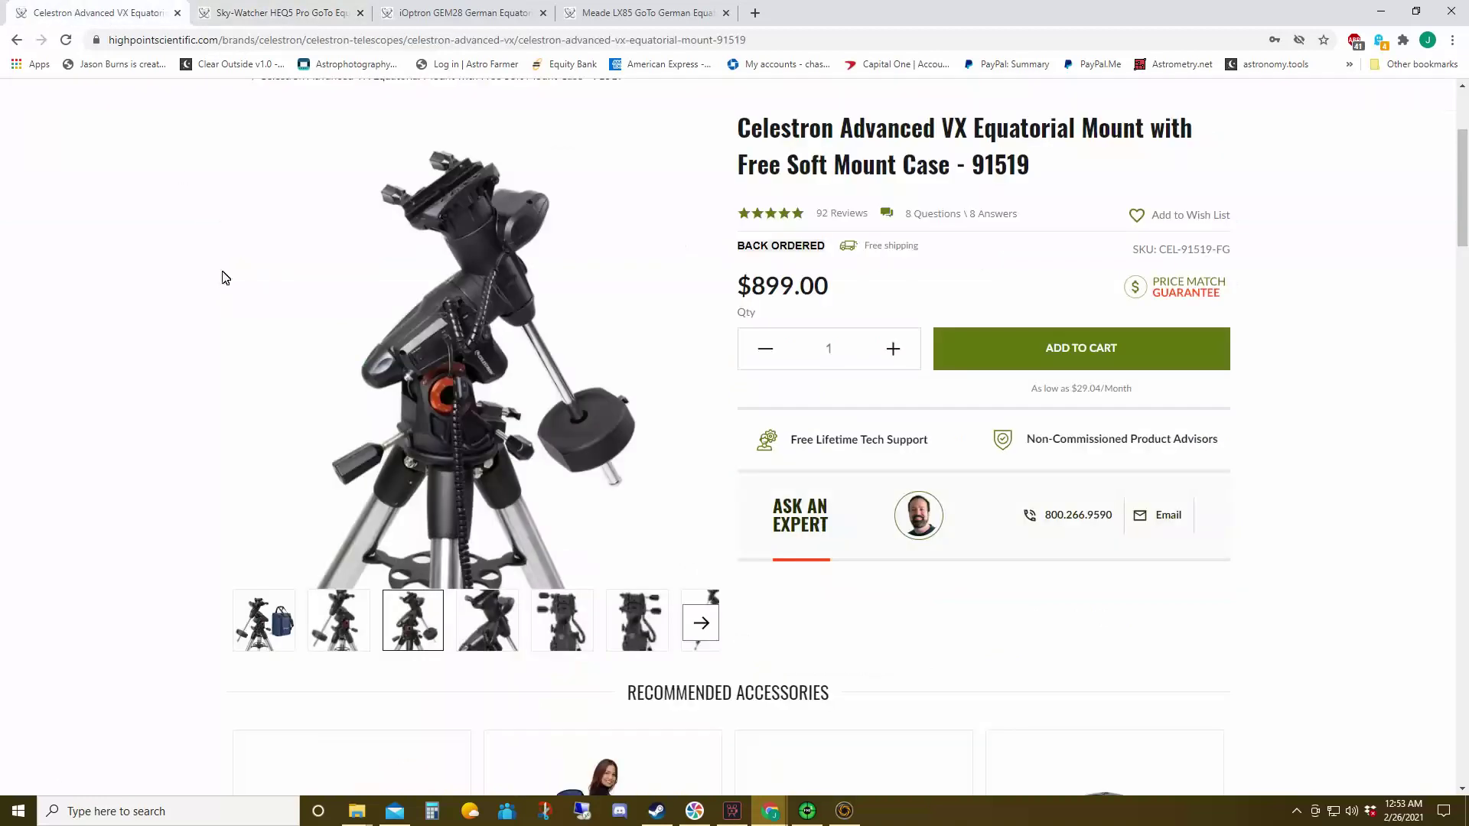
pyautogui.click(253, 13)
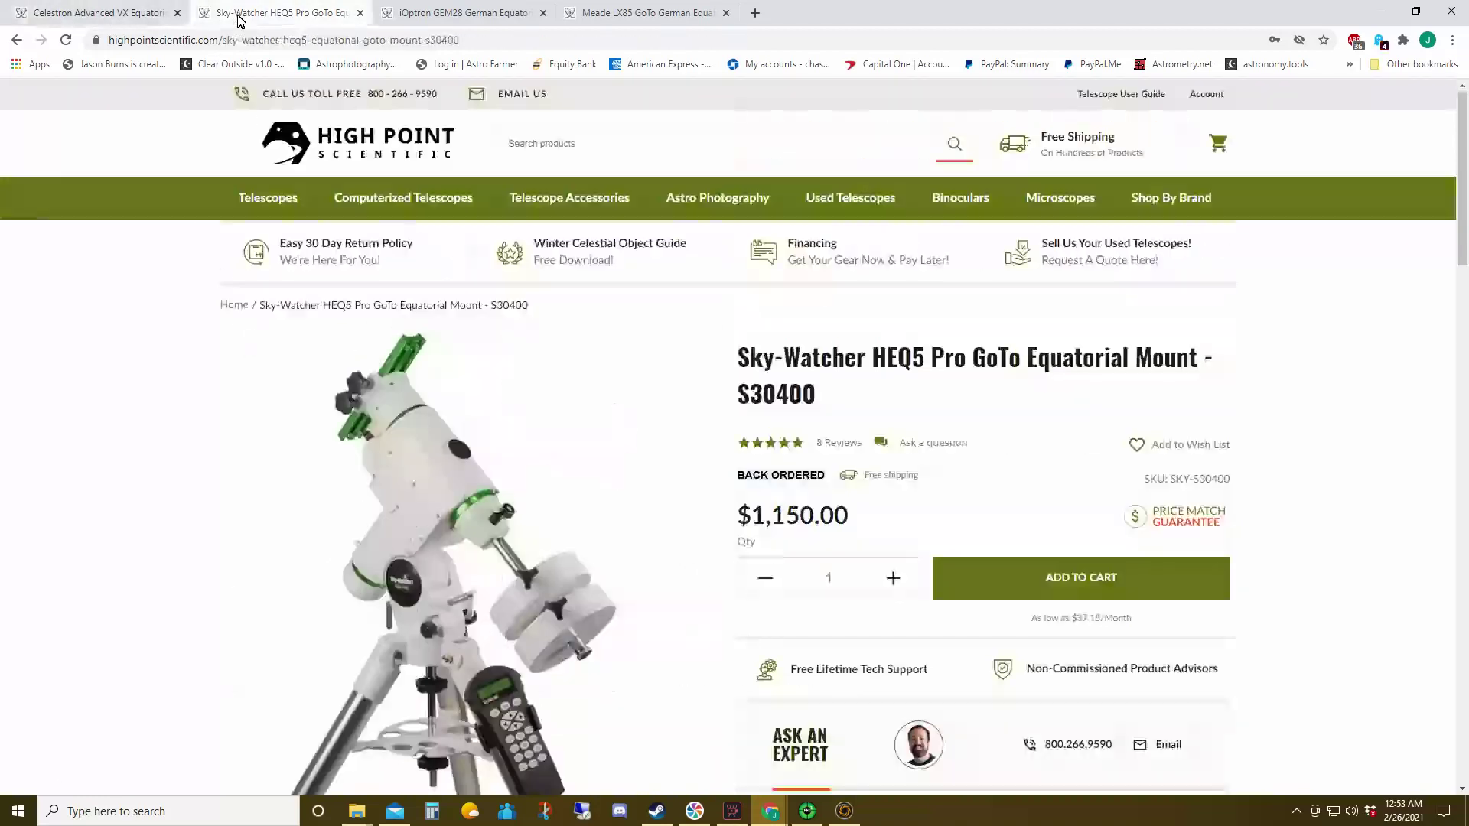
pyautogui.scroll(-1, 452, 521)
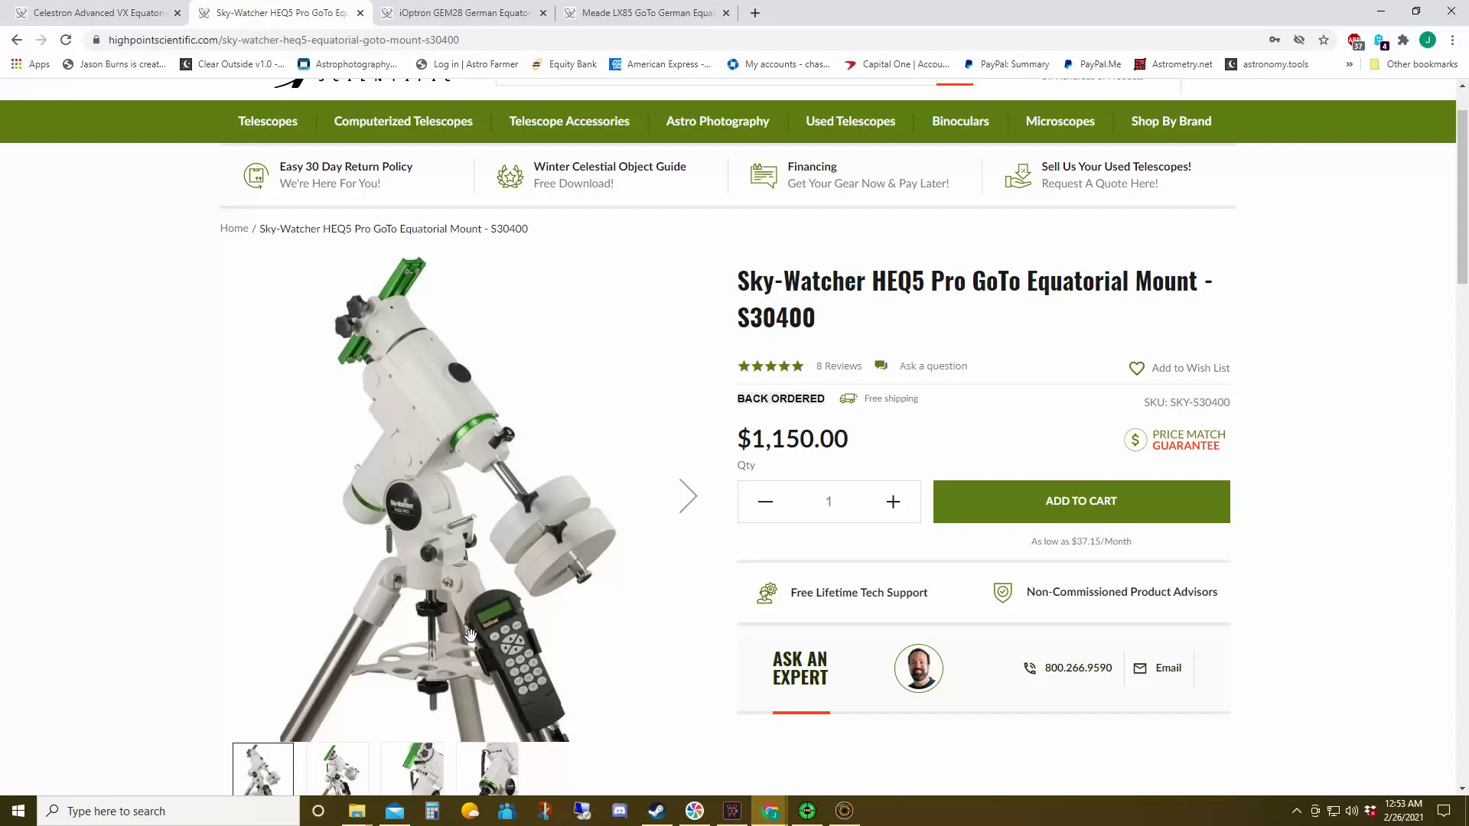
pyautogui.scroll(-2, 457, 621)
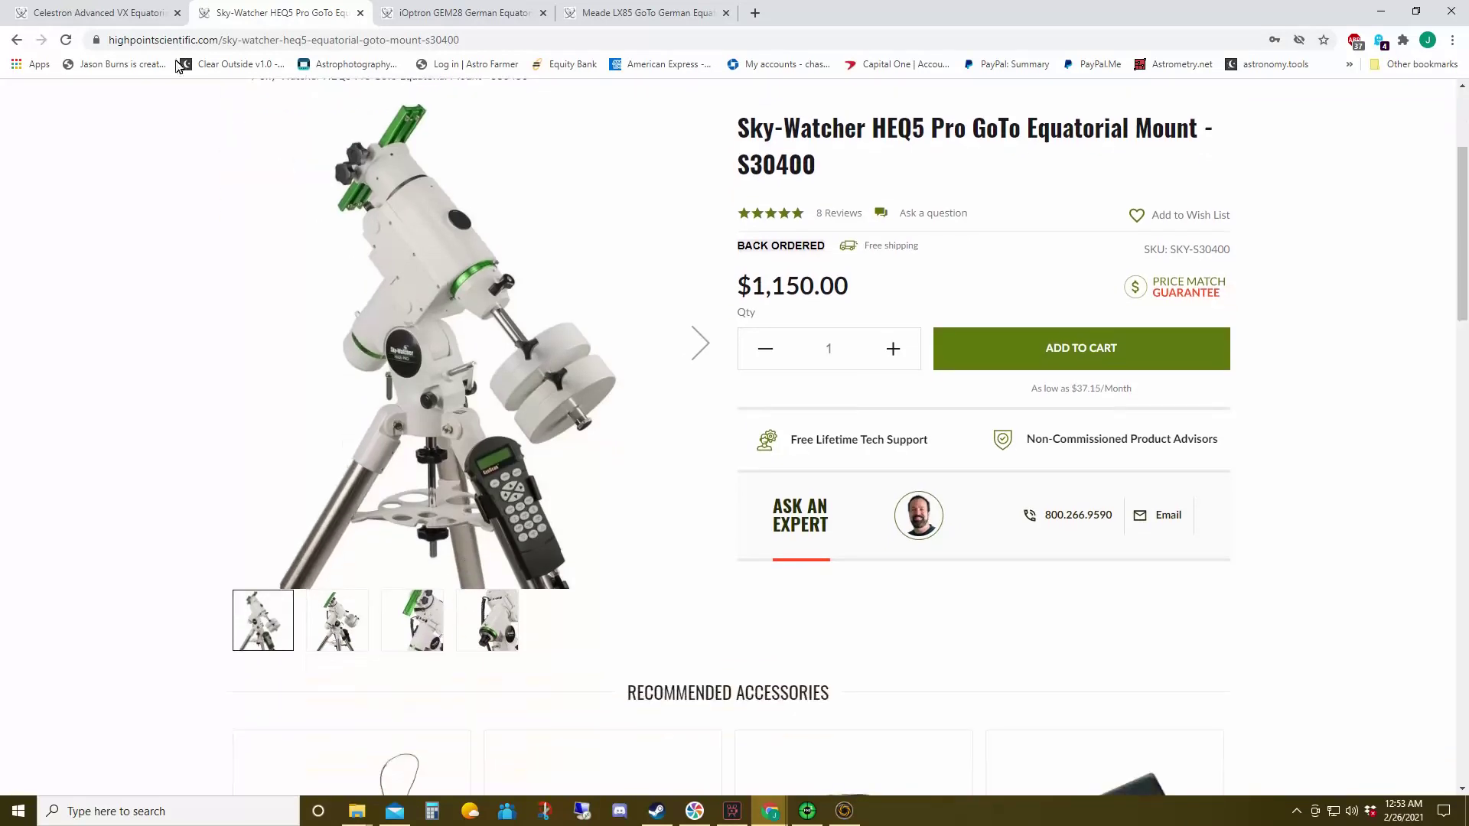
pyautogui.click(115, 13)
pyautogui.scroll(1, 474, 448)
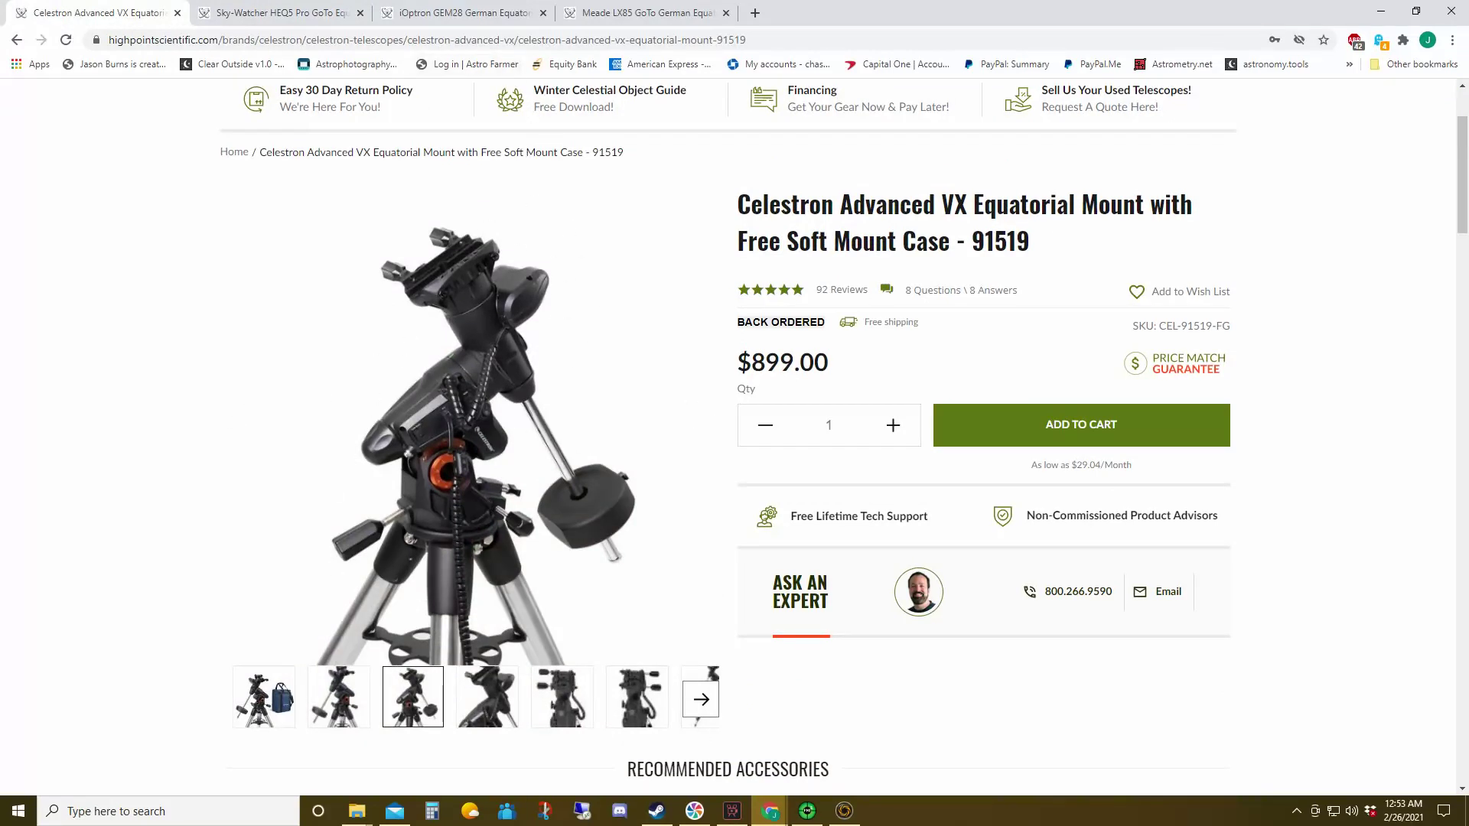
# Check the Sky-Watcher HEQ5, iOptron GEM28 and Meade LX85 pages, then return to the ZWO ASI comparison table
pyautogui.moveTo(770, 816)
pyautogui.click(303, 17)
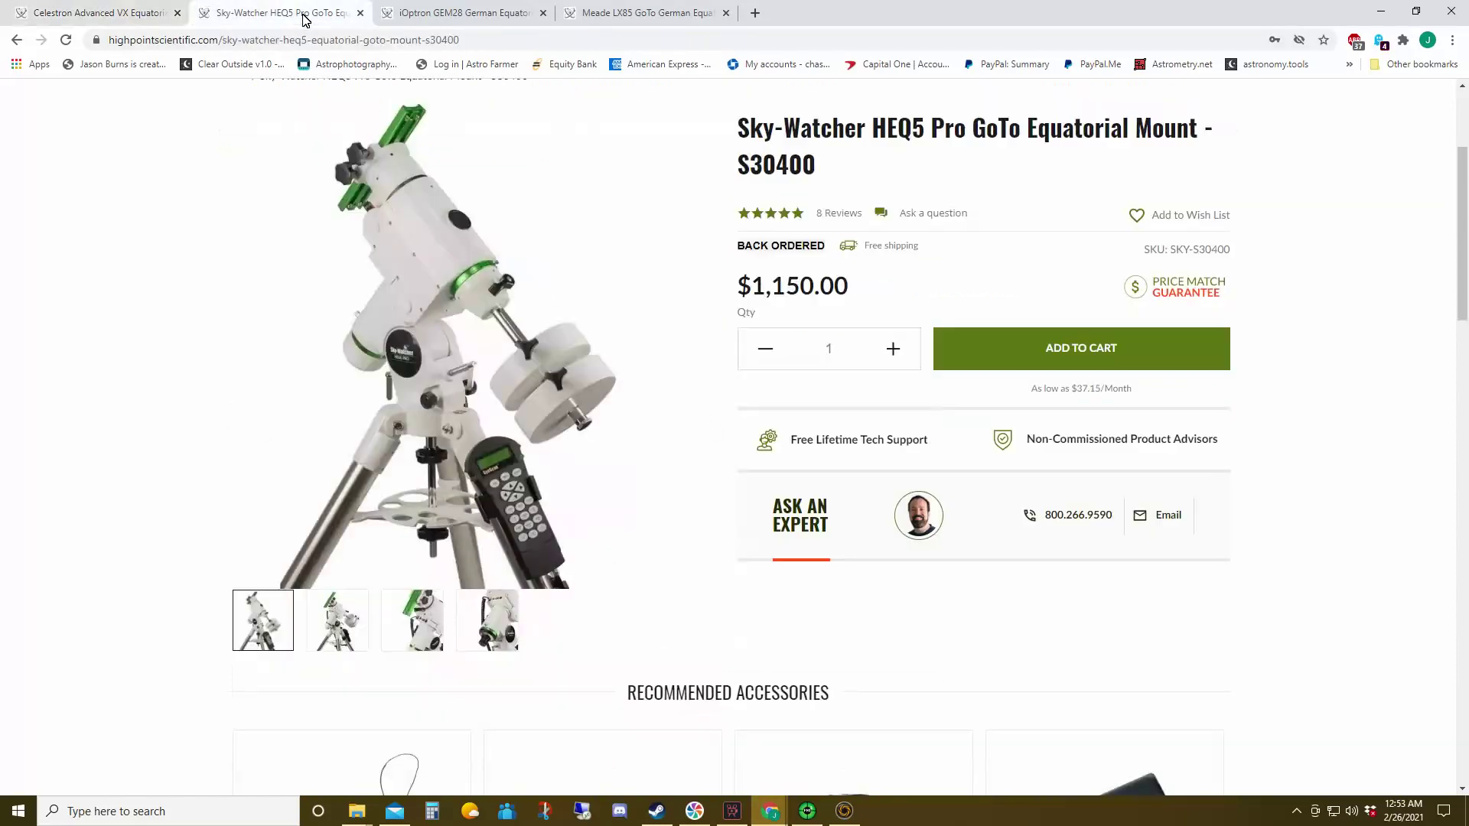
pyautogui.click(423, 13)
pyautogui.hotkey('ctrl', 'Tab')
pyautogui.click(490, 13)
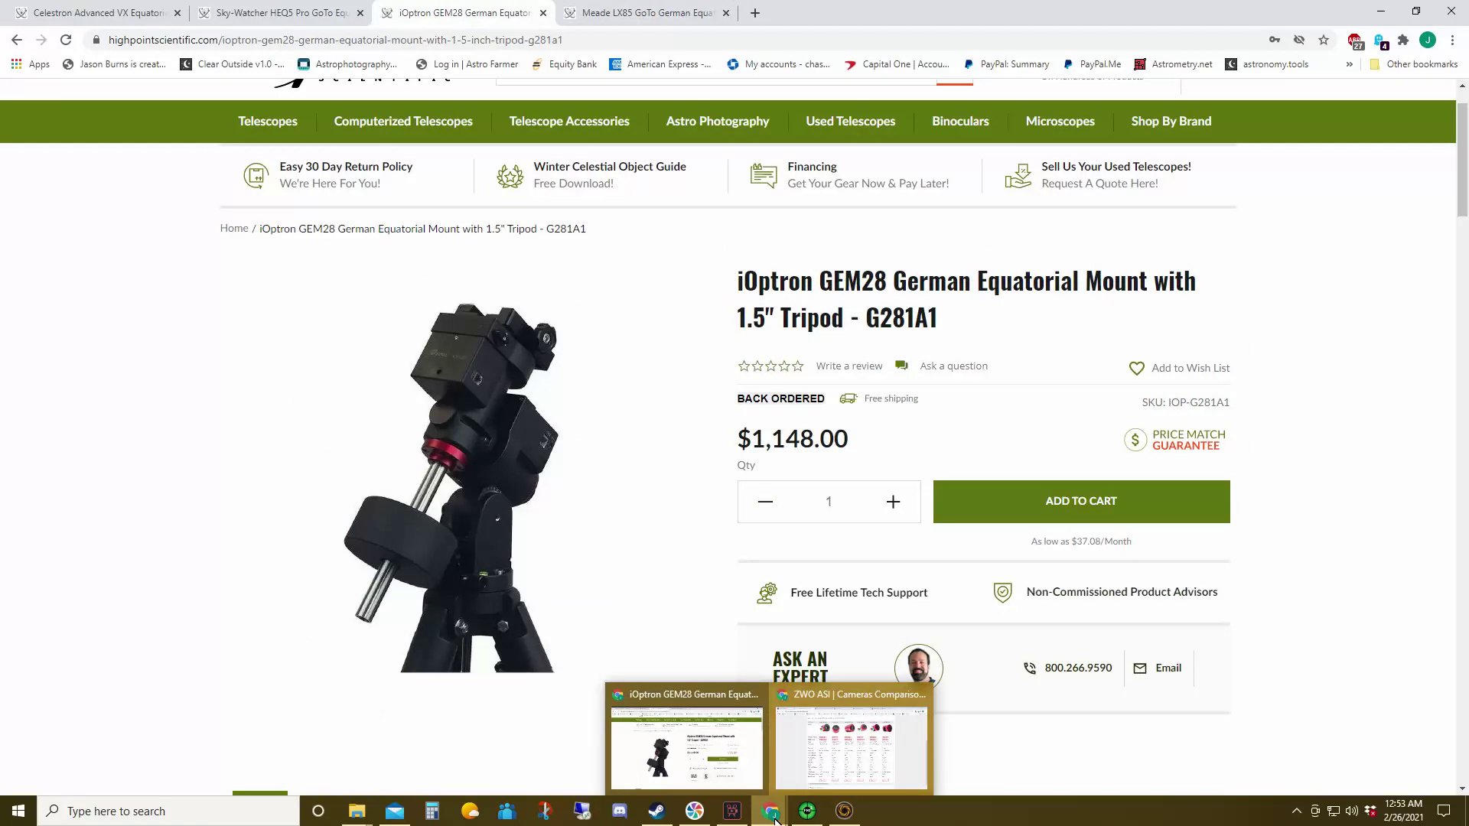
pyautogui.click(830, 705)
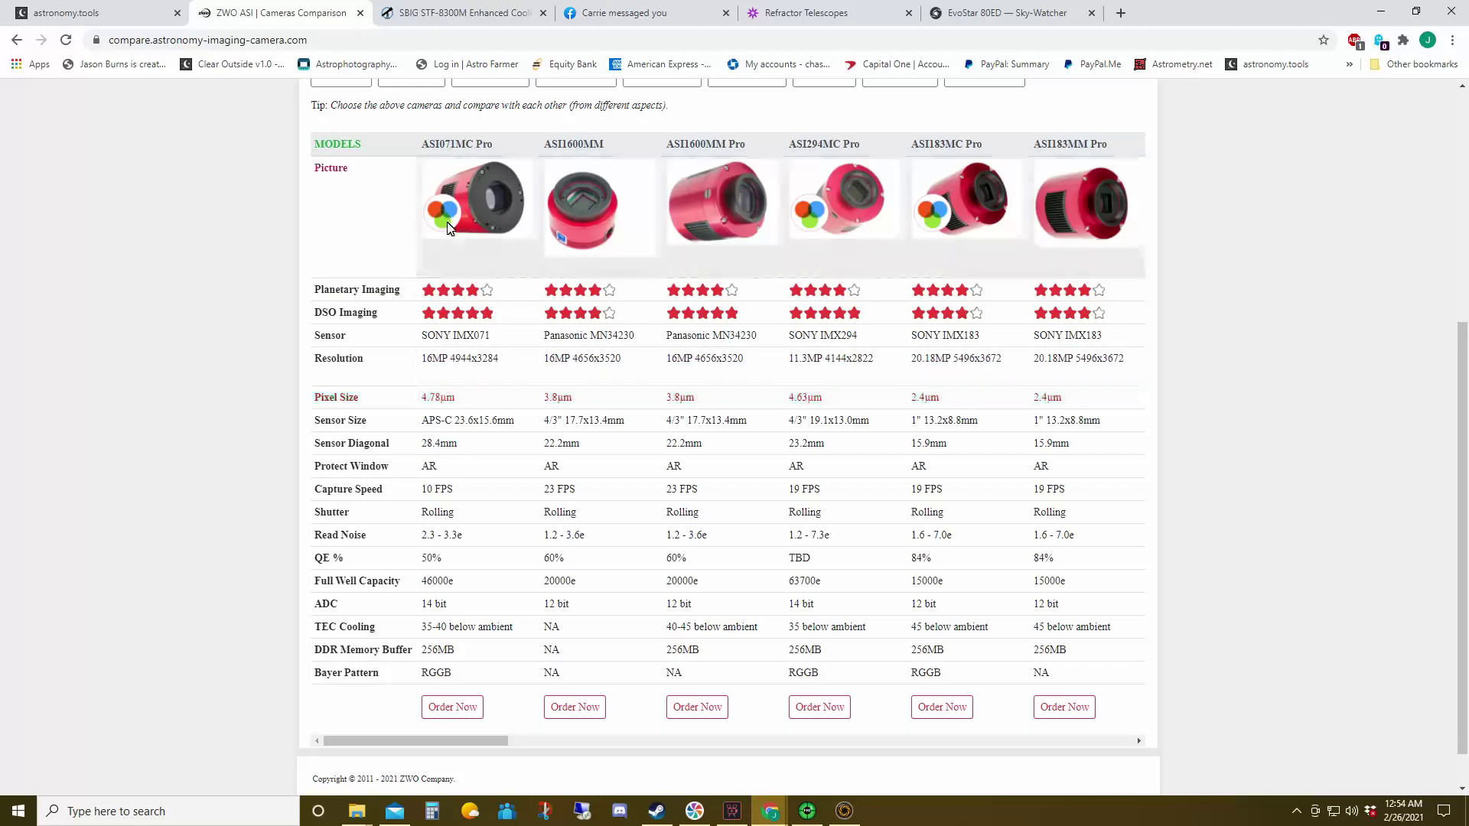
pyautogui.click(417, 15)
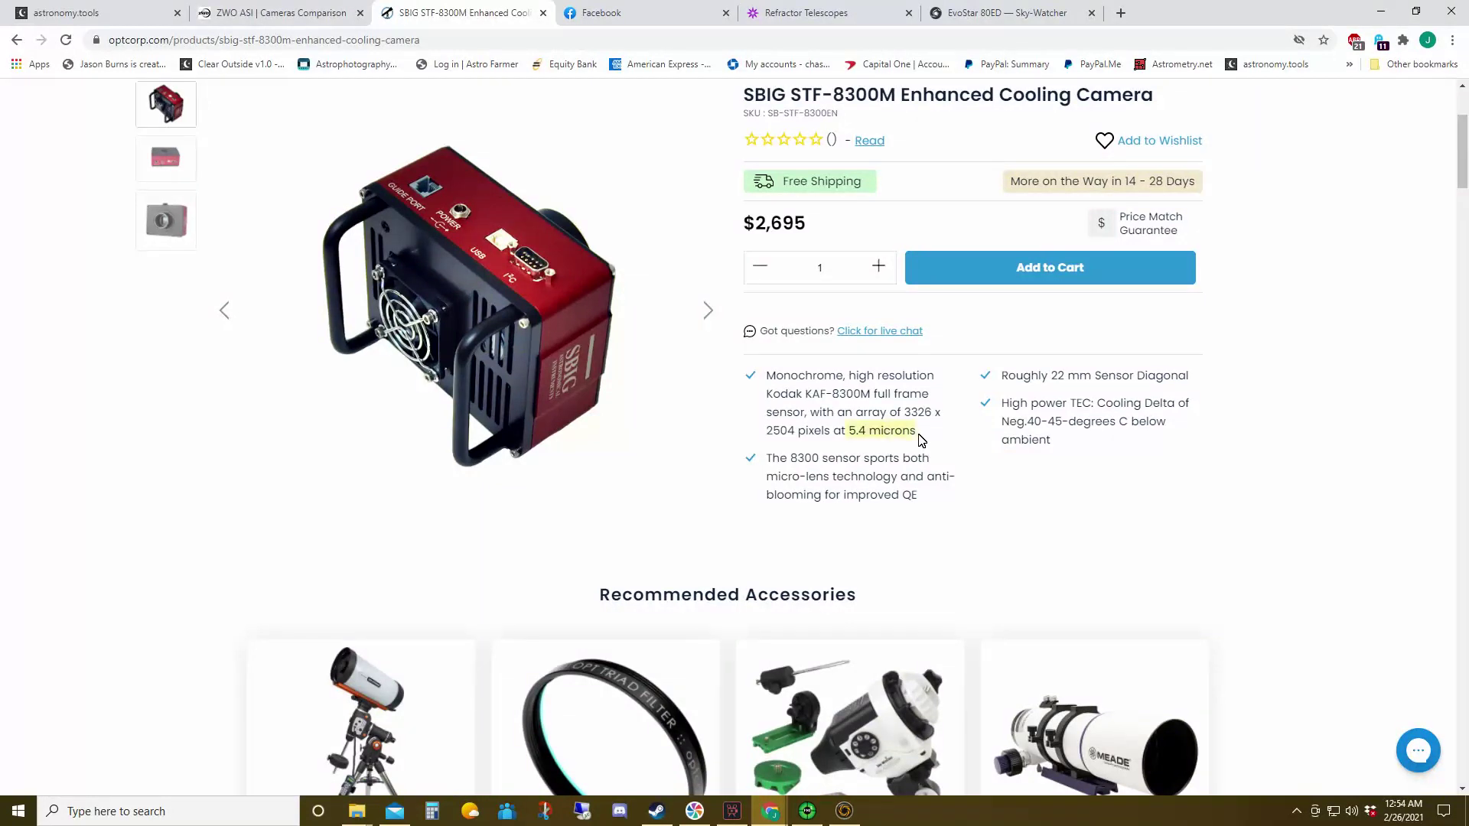
pyautogui.moveTo(848, 430); pyautogui.dragTo(916, 431)
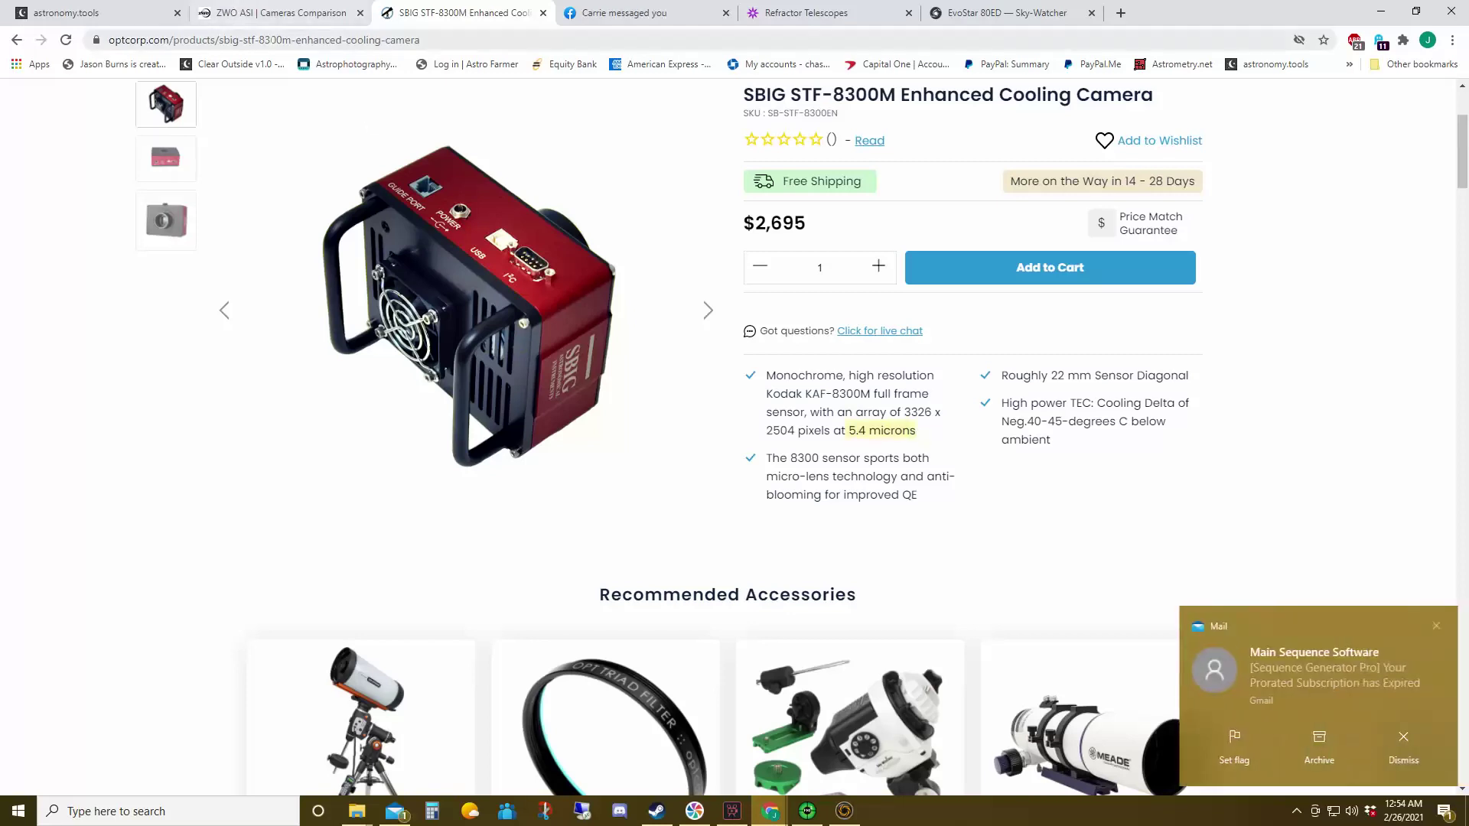
pyautogui.hotkey('ctrl', 'shift', 'Tab')
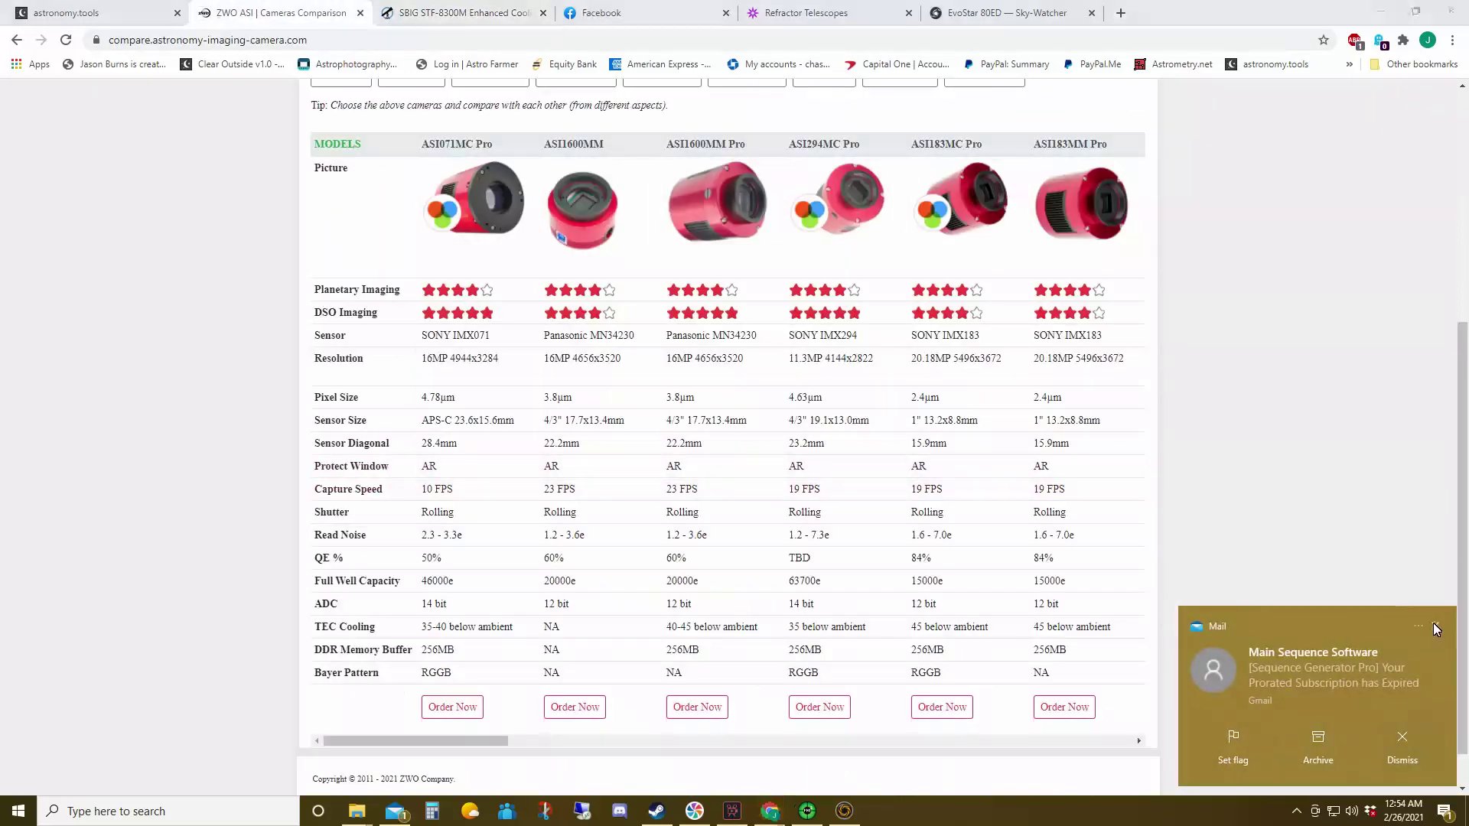
pyautogui.click(1436, 629)
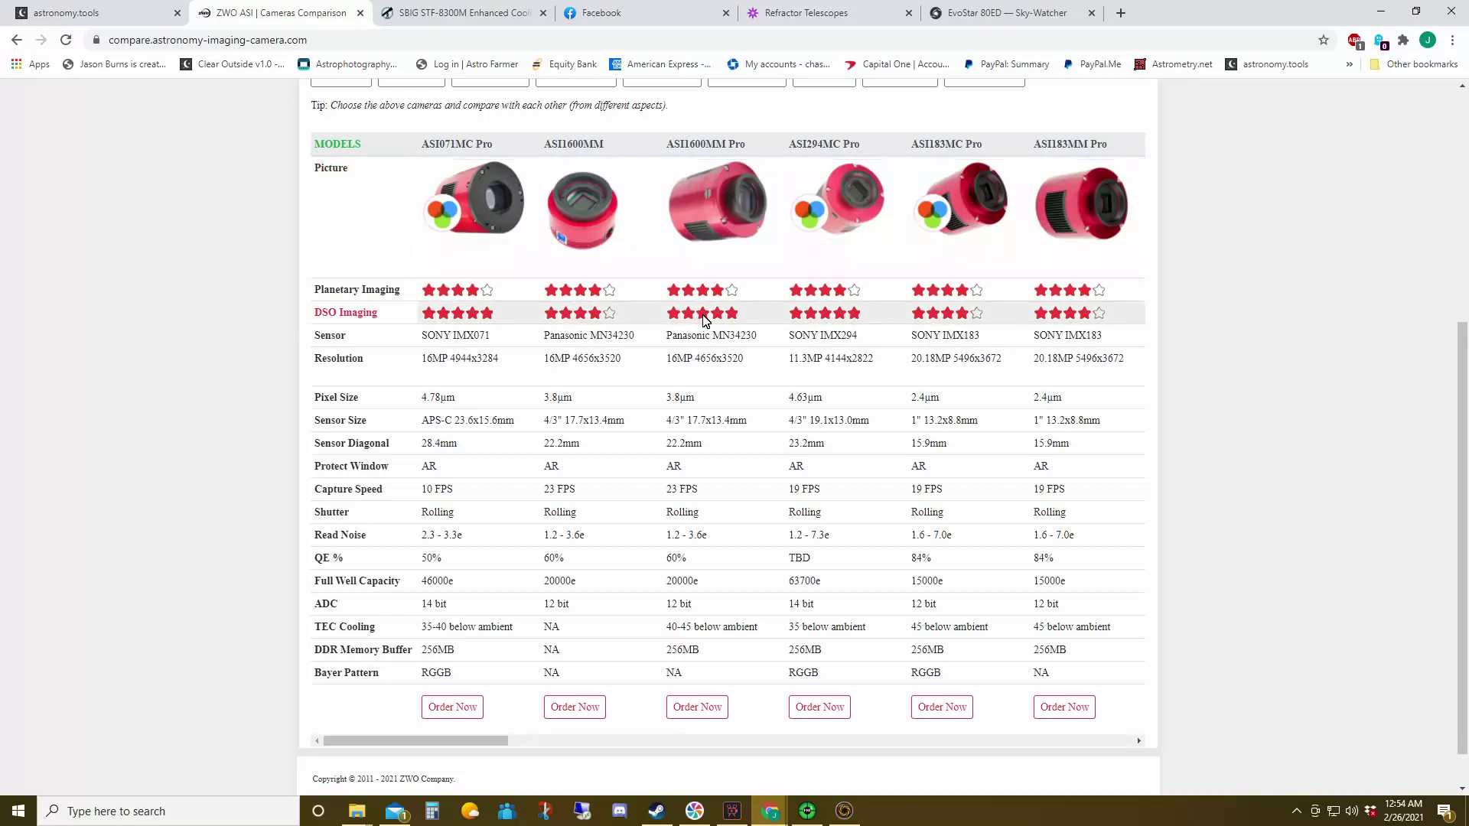
# Close the Facebook messages tab and its notification popup, then move on to the SBIG STF-8300M page
pyautogui.click(725, 13)
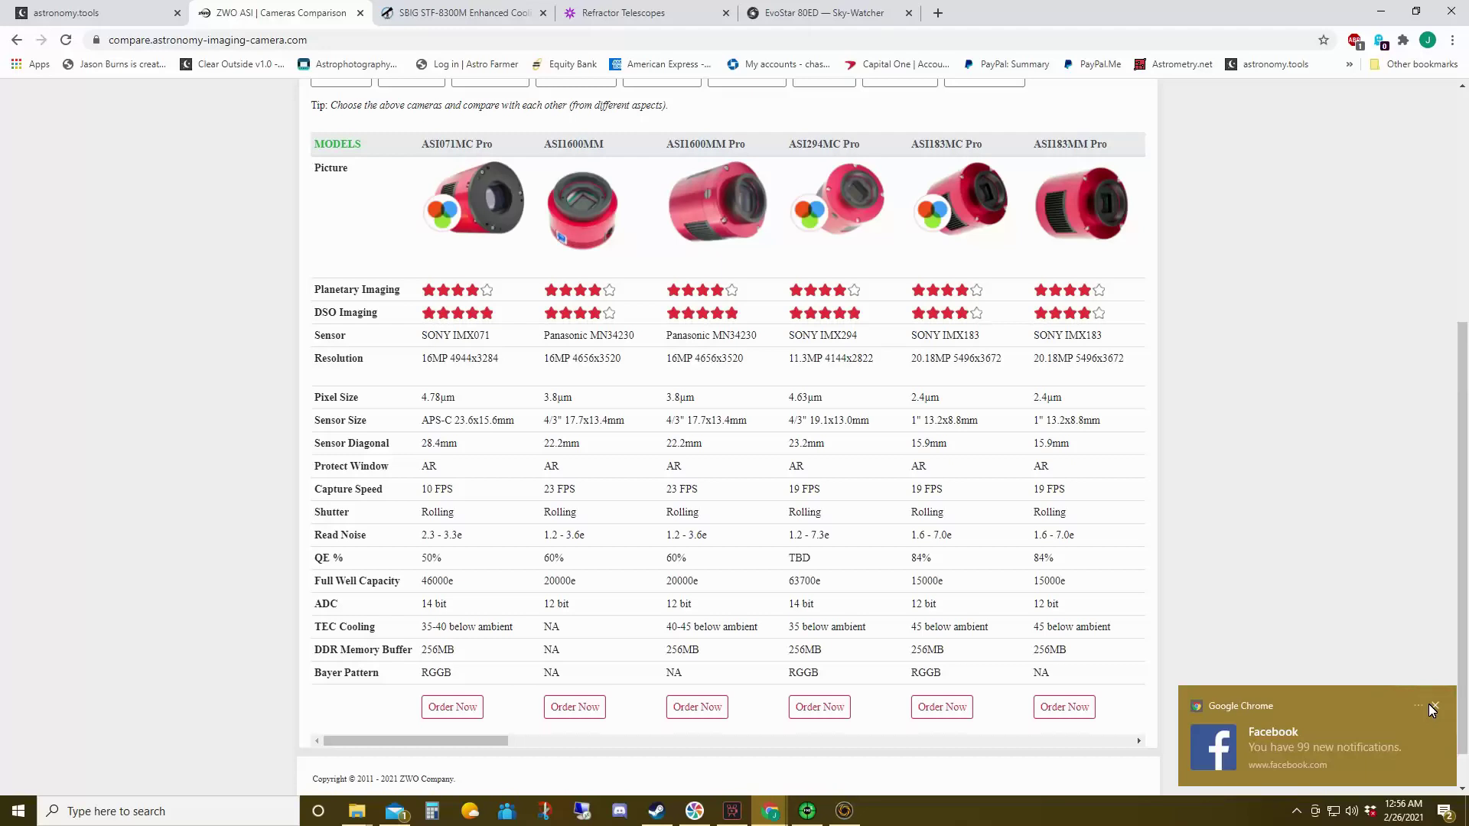
pyautogui.click(1430, 705)
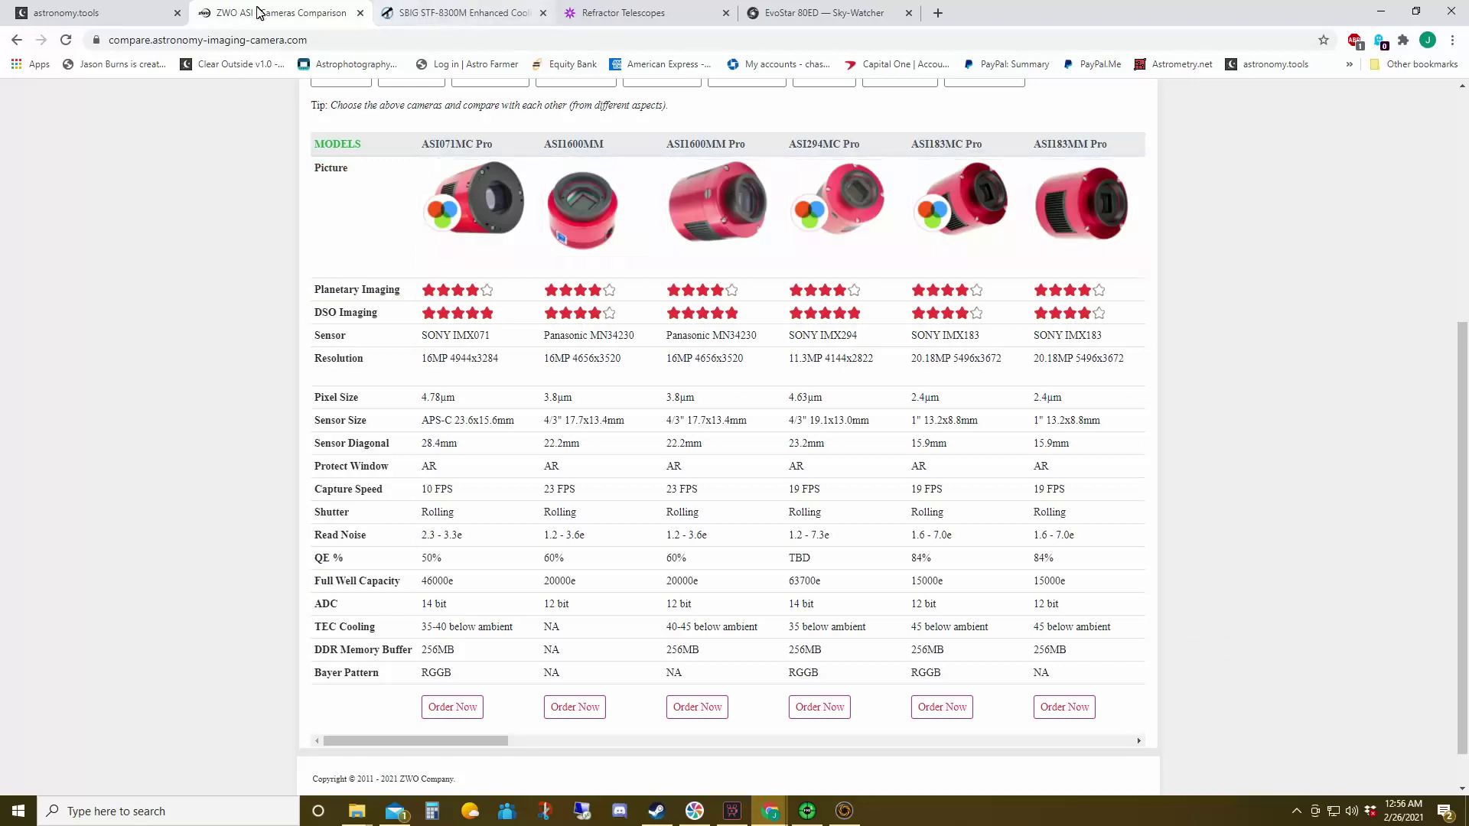
pyautogui.click(440, 15)
# Go via the Altair refractor tab back to the C8 calculator, briefly raising then minimizing PHD2
pyautogui.click(612, 15)
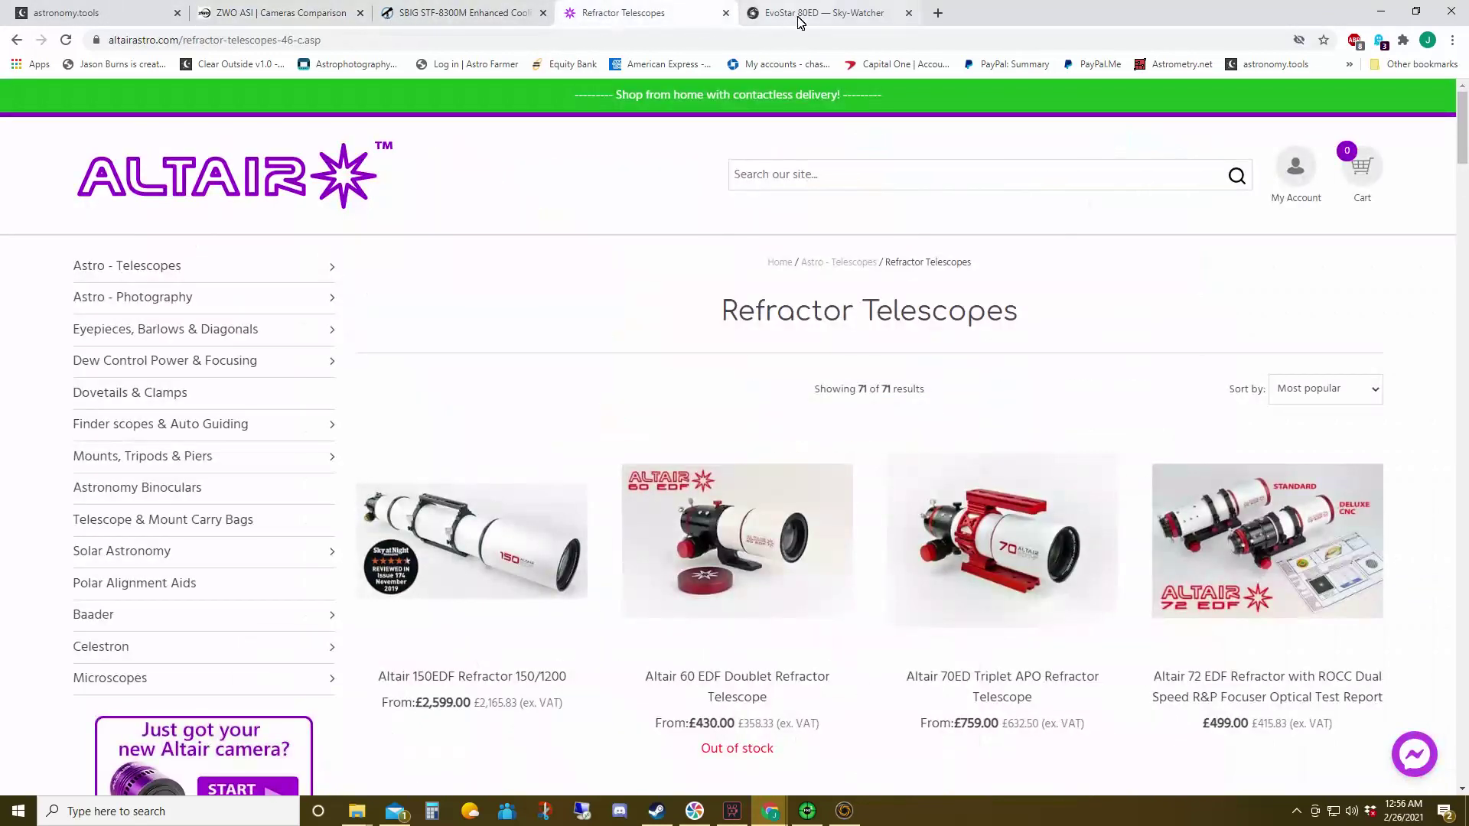
pyautogui.click(114, 13)
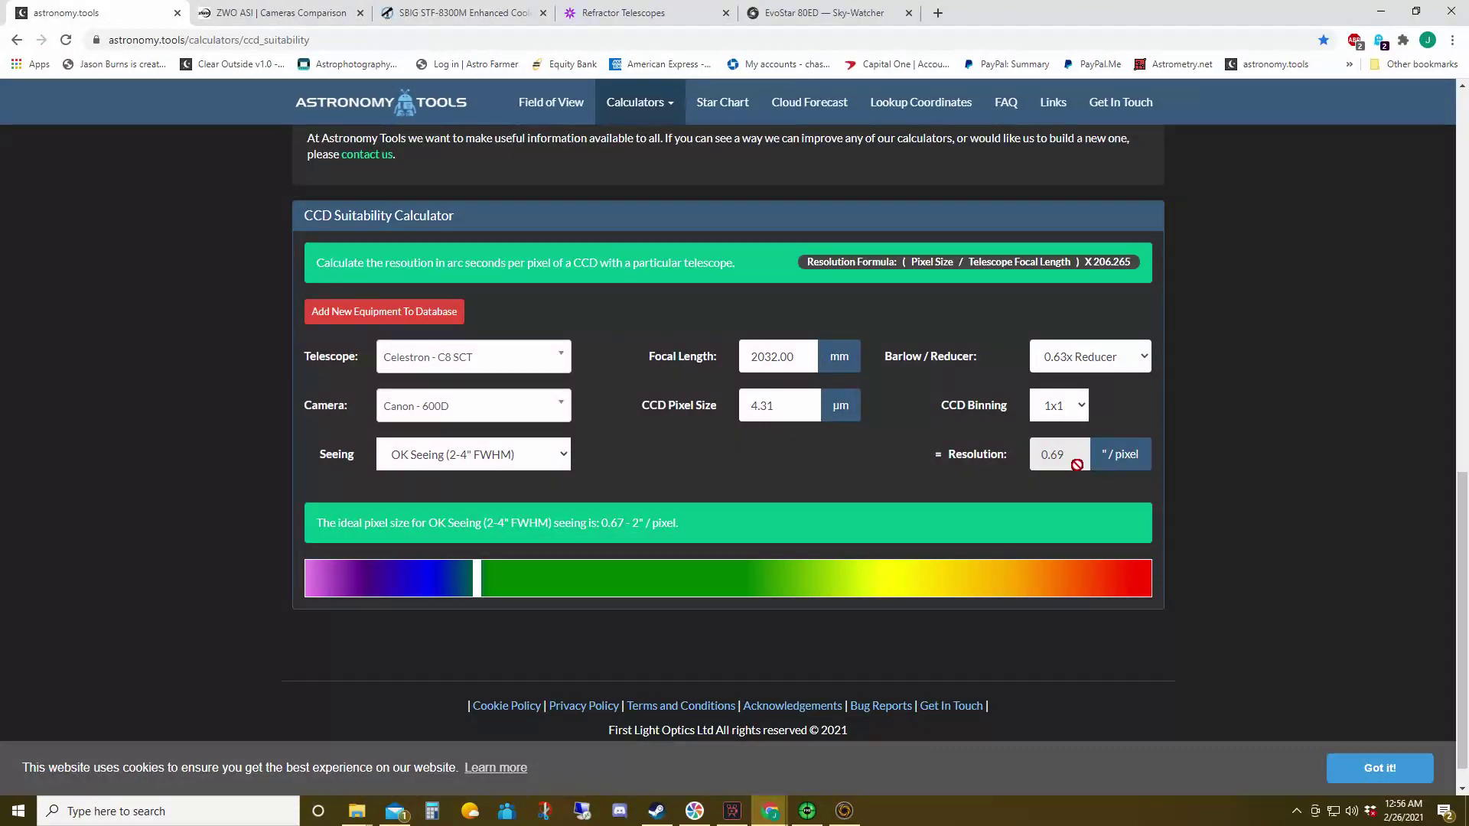
pyautogui.click(812, 815)
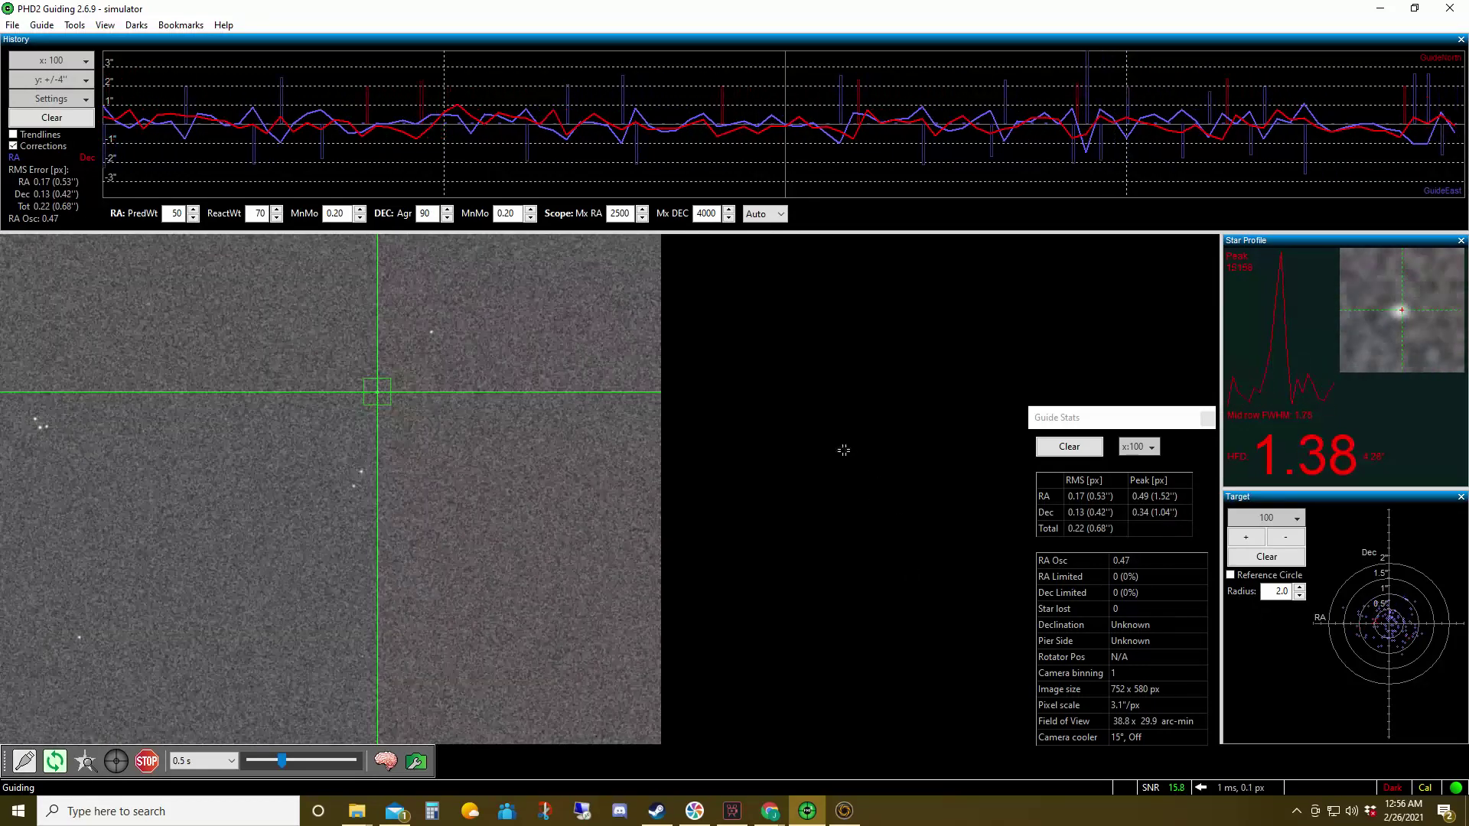
pyautogui.click(1382, 10)
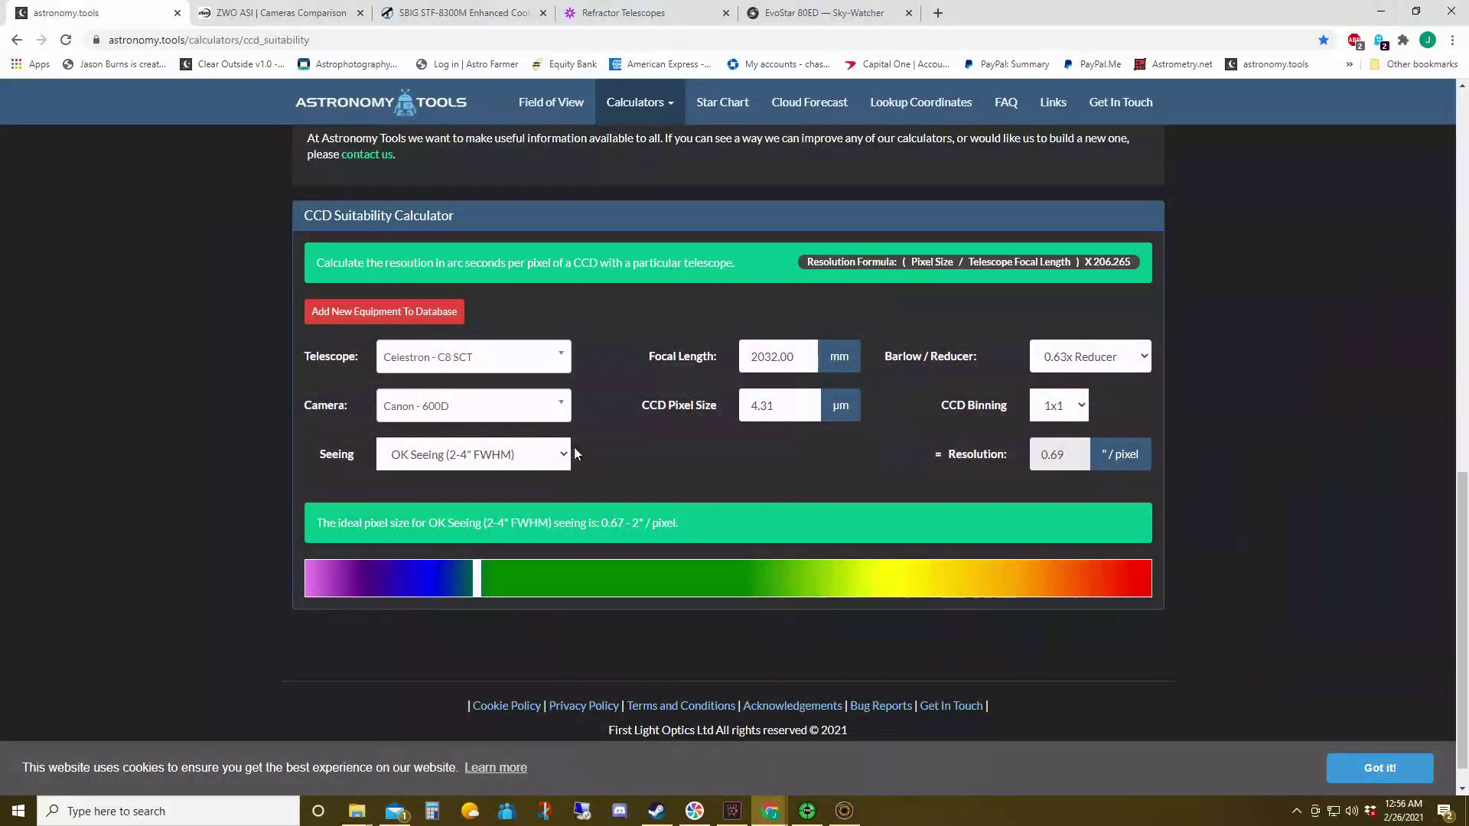
# Switch the calculator camera to Canon 6D (6.54 µm, 1.05"/pixel), then view the Altair refractor listing
pyautogui.click(540, 411)
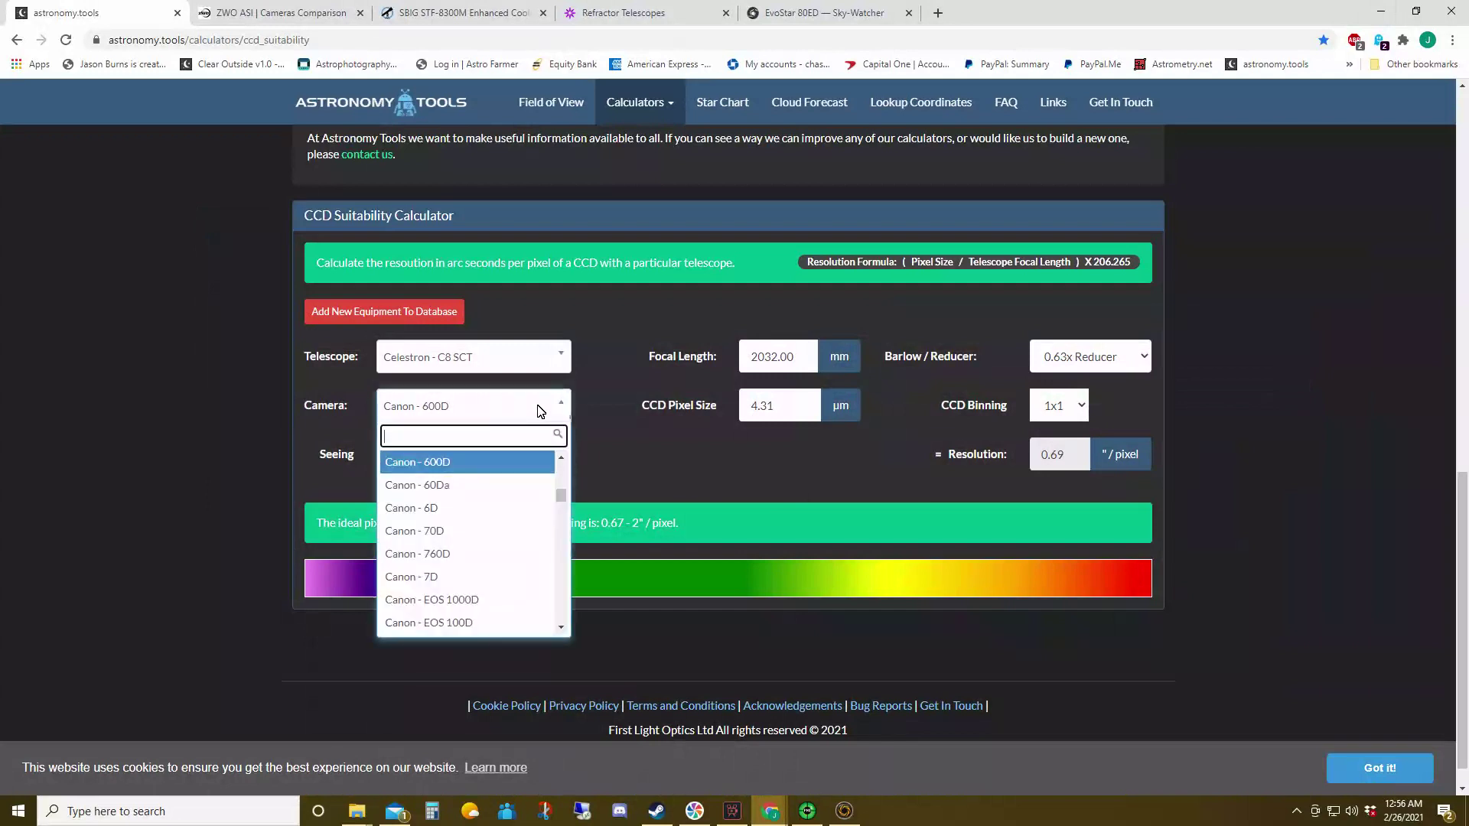
pyautogui.click(469, 502)
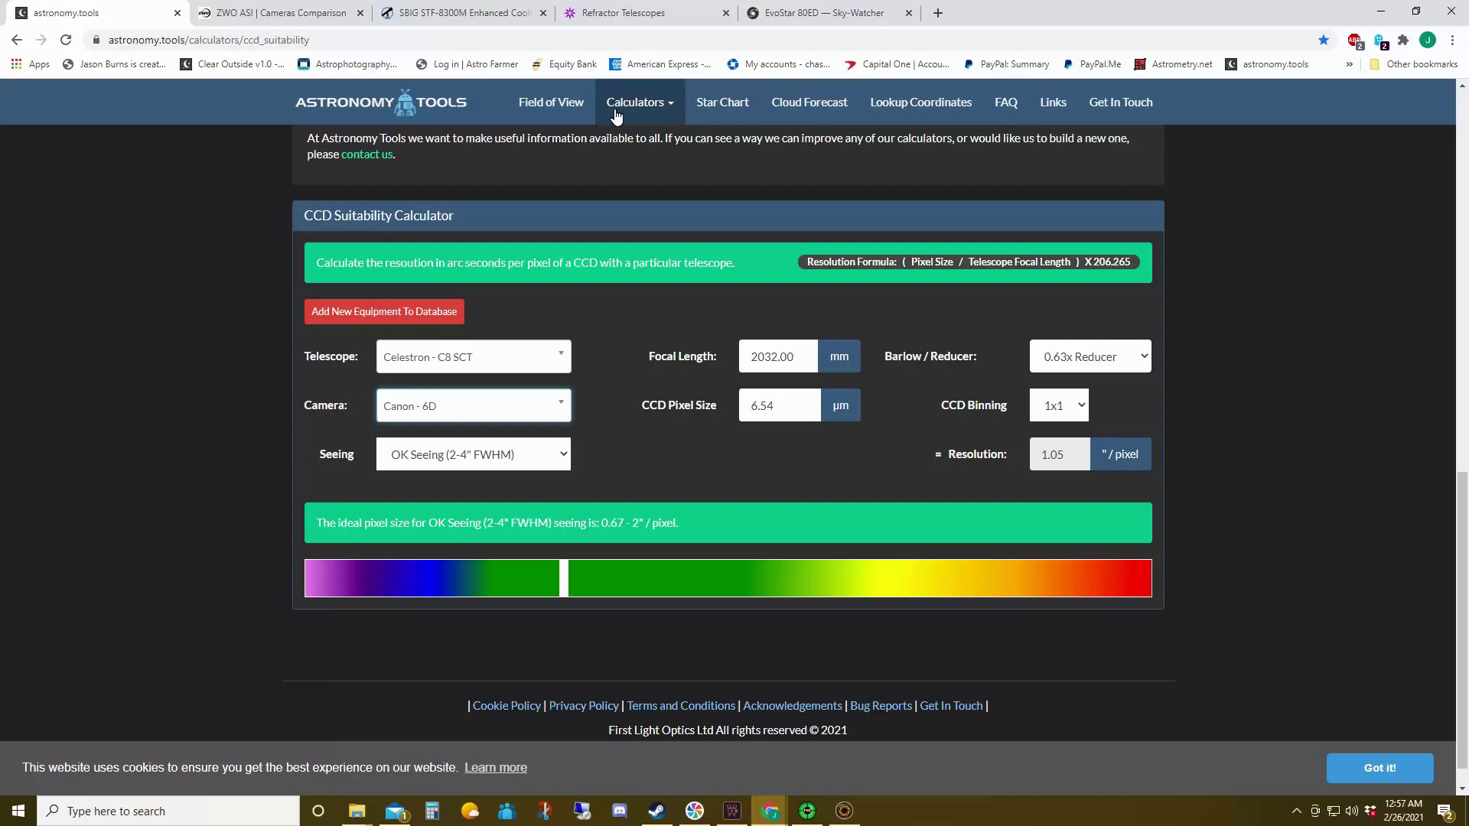
pyautogui.click(625, 15)
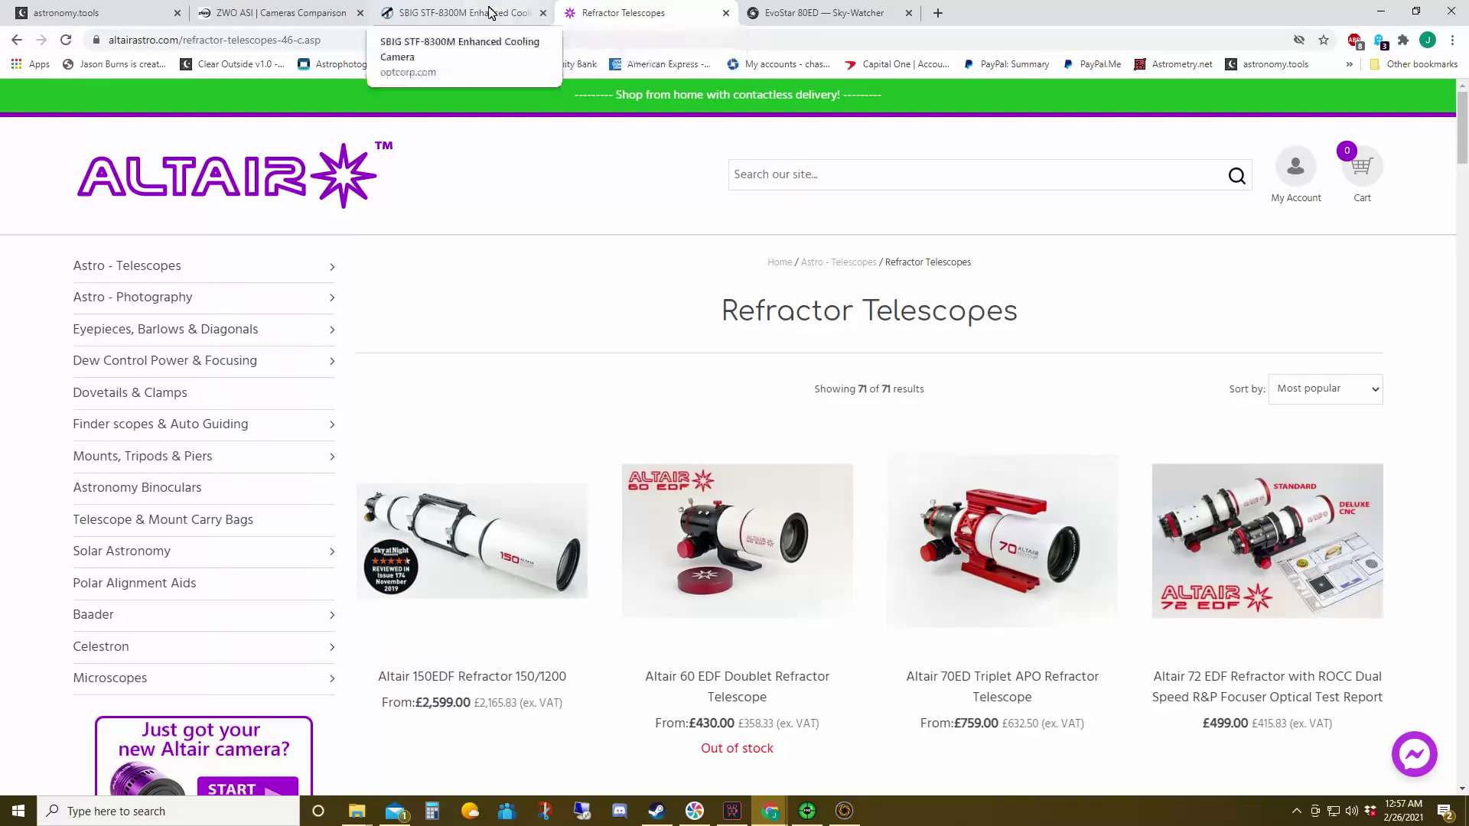
# Check the Sky-Watcher EvoStar 80ED page's $825.00 price and magnify the product image
pyautogui.click(802, 16)
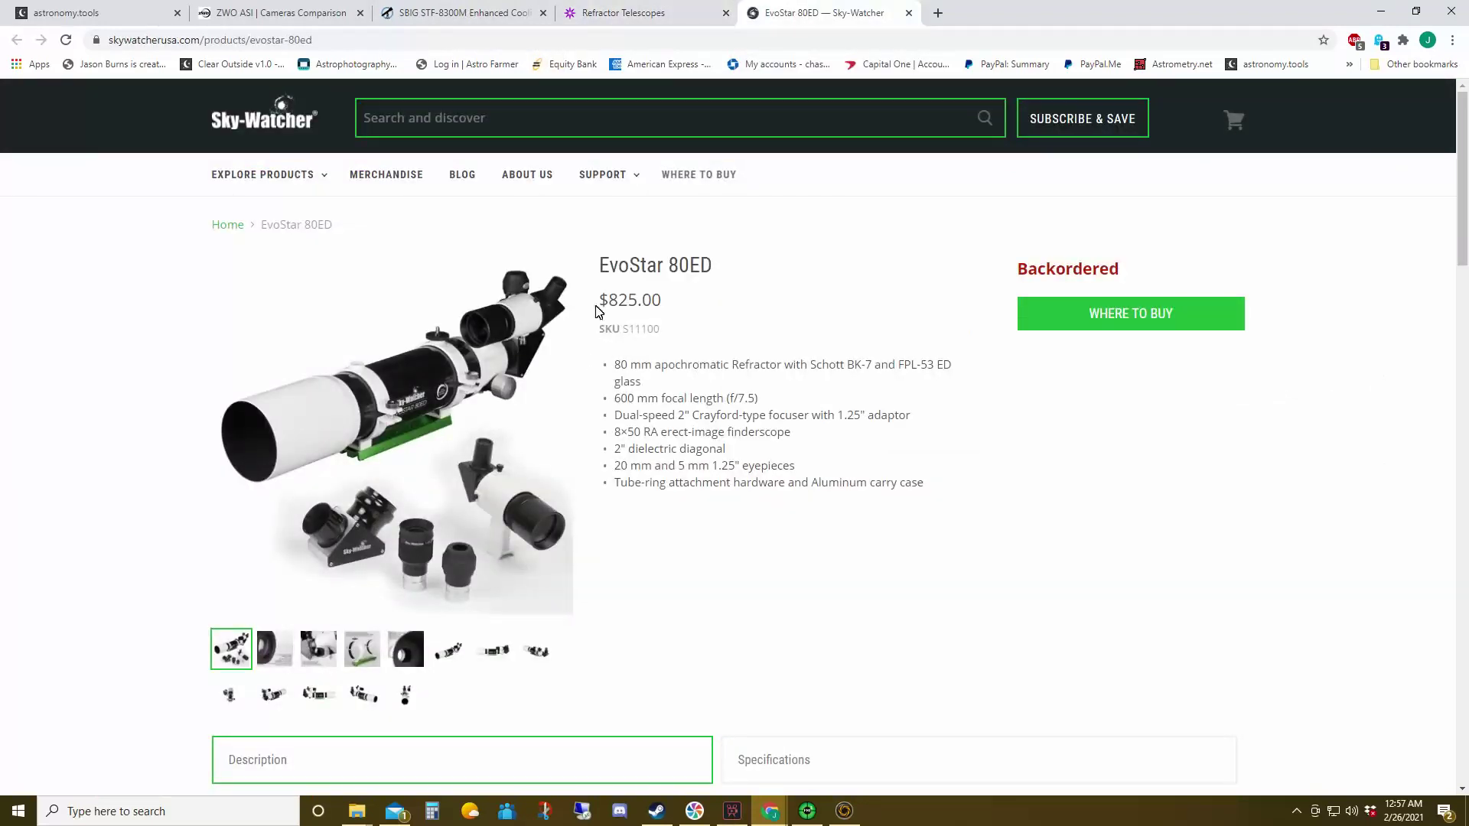
pyautogui.moveTo(598, 302); pyautogui.dragTo(670, 311)
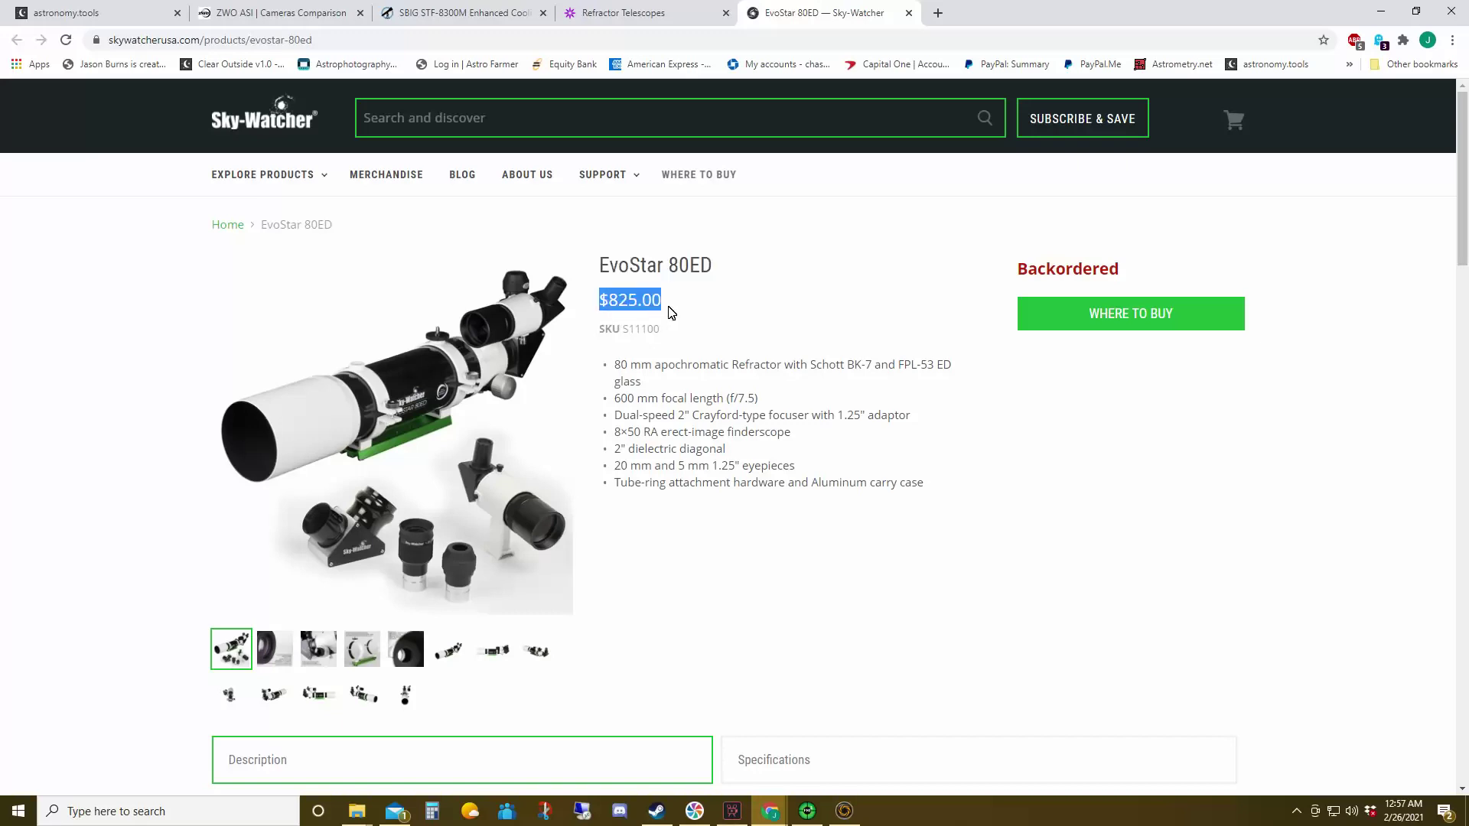
pyautogui.click(1075, 482)
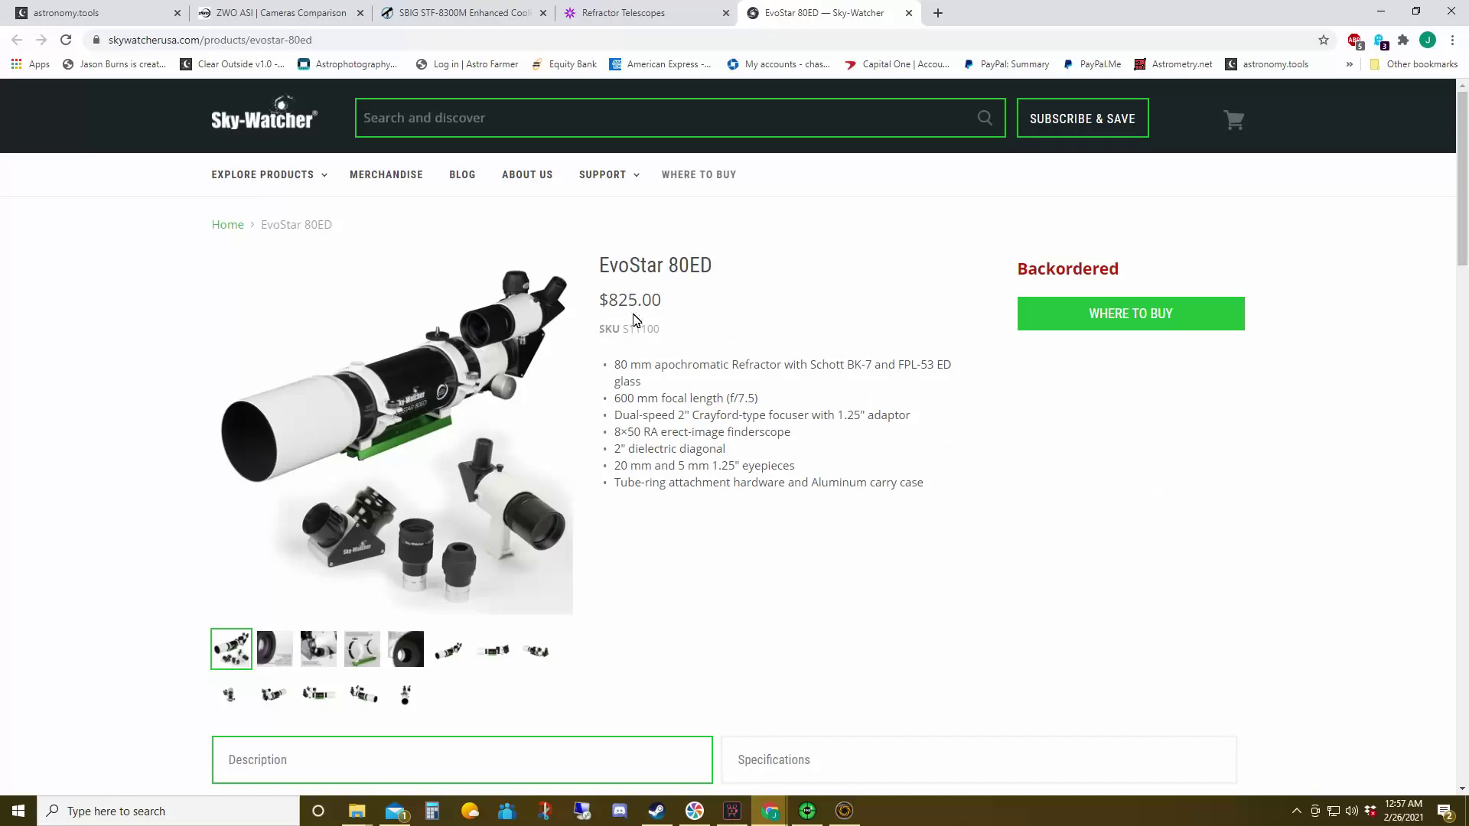
pyautogui.click(409, 406)
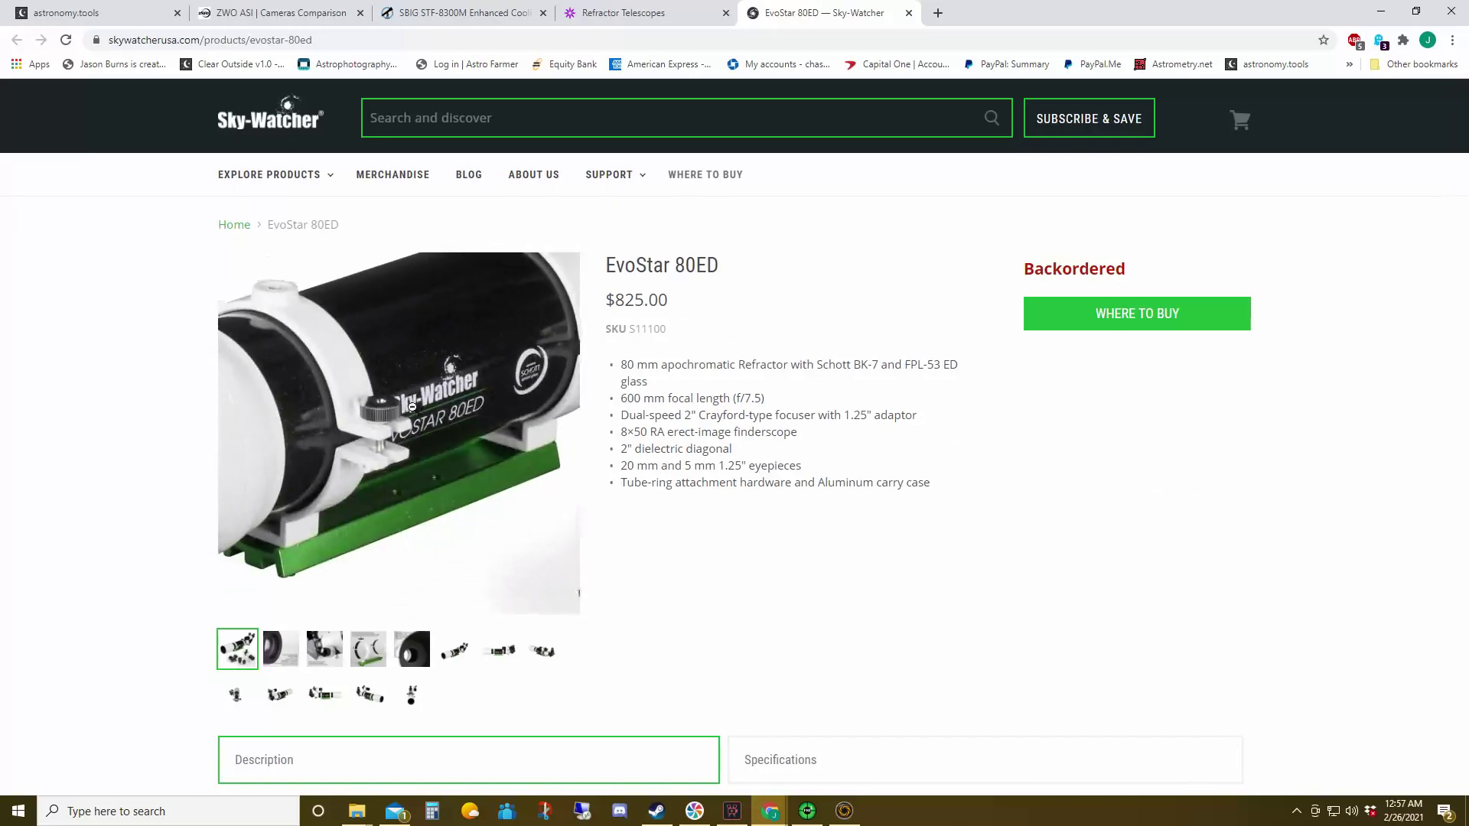
pyautogui.click(424, 408)
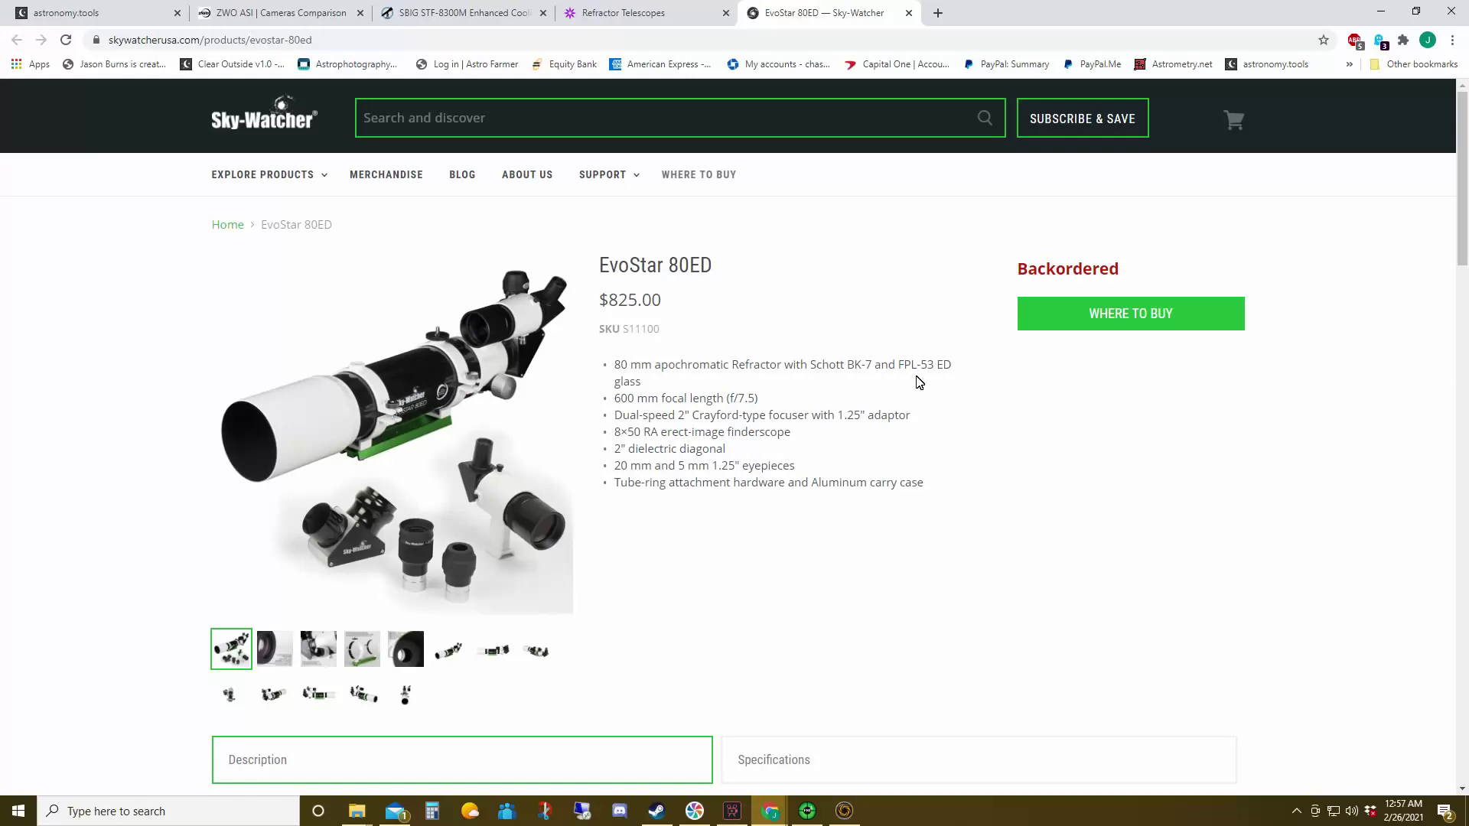
# Highlight the FPL-53 ED glass note and the EvoStar 80ED title, then return to the Altair refractors
pyautogui.moveTo(898, 365); pyautogui.dragTo(951, 369)
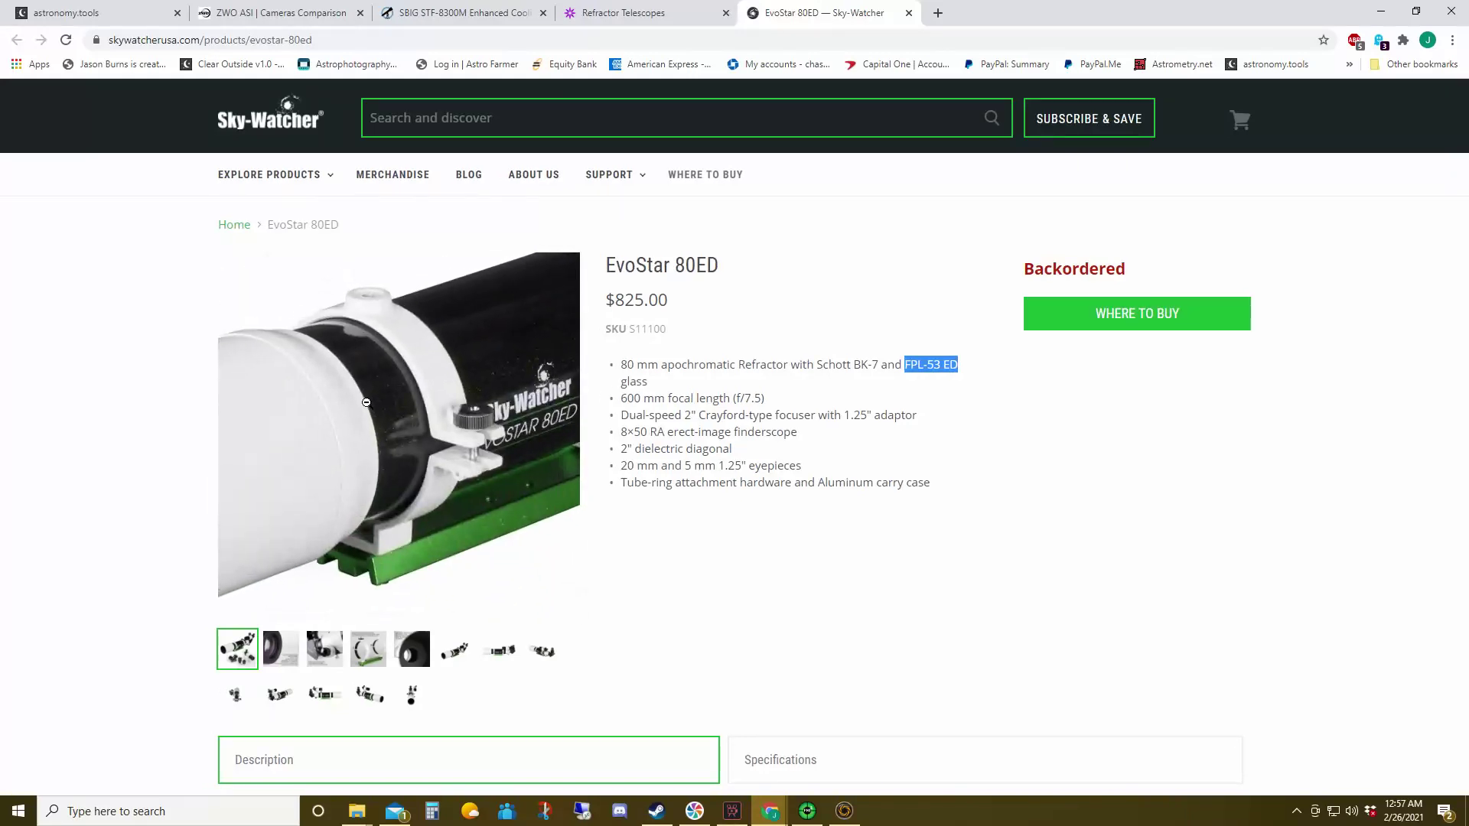
pyautogui.click(1345, 247)
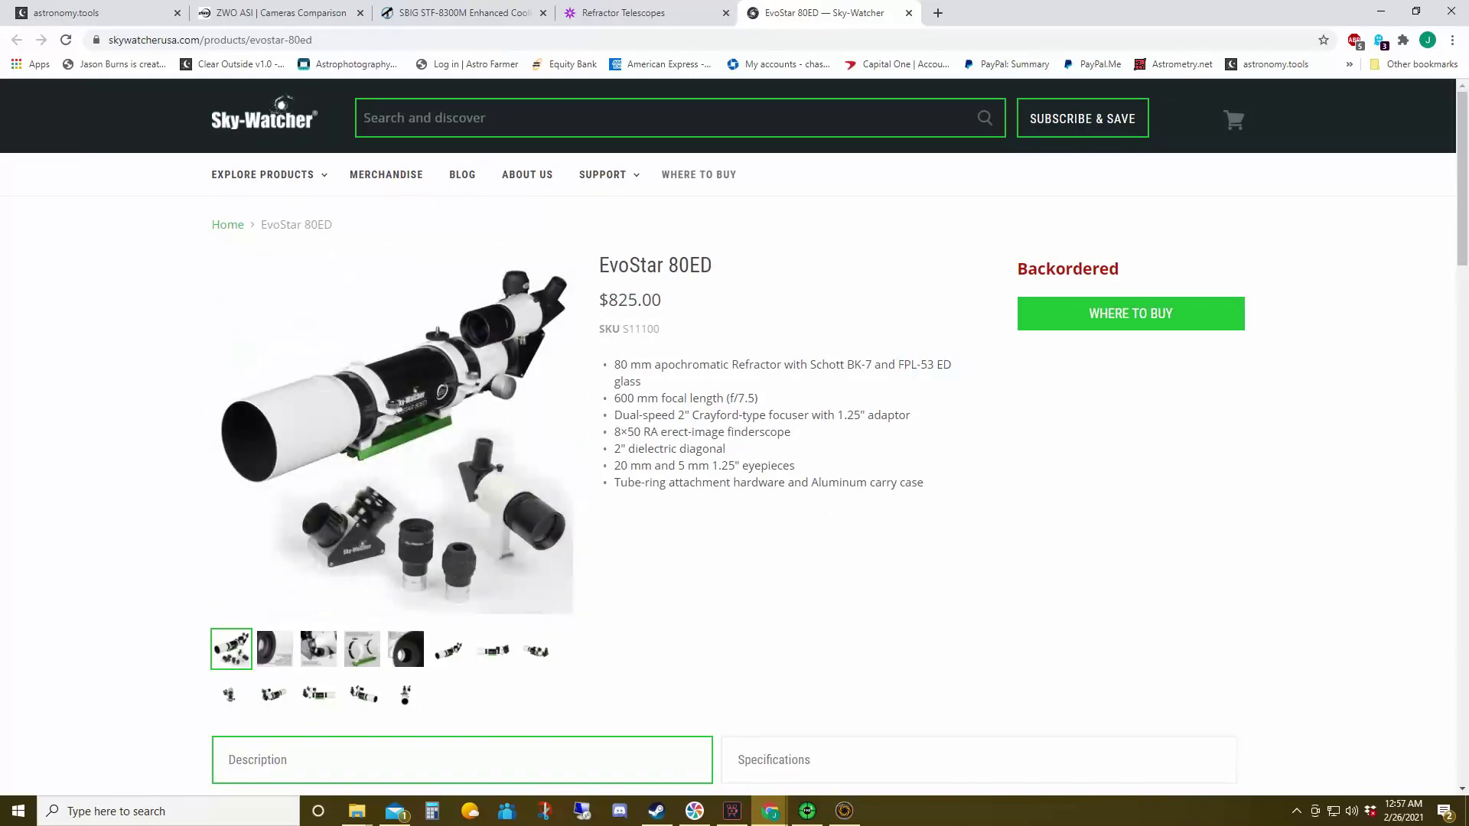
pyautogui.moveTo(894, 365)
pyautogui.mouseDown()
pyautogui.moveTo(951, 364)
pyautogui.moveTo(897, 365)
pyautogui.mouseUp()
pyautogui.moveTo(599, 266); pyautogui.dragTo(719, 279)
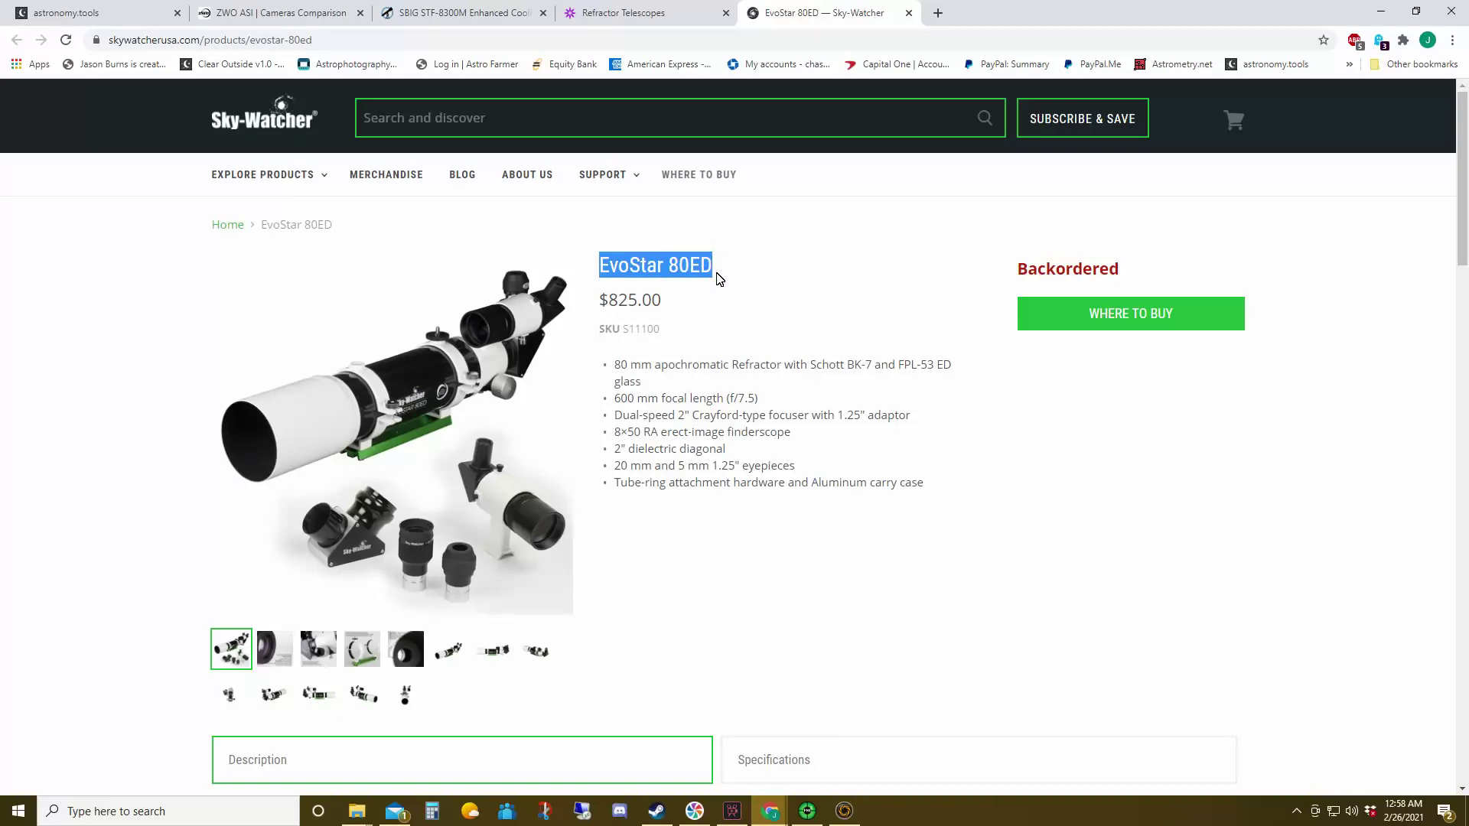
pyautogui.moveTo(719, 278)
pyautogui.mouseDown()
pyautogui.moveTo(616, 268)
pyautogui.moveTo(719, 279)
pyautogui.mouseUp()
pyautogui.click(105, 304)
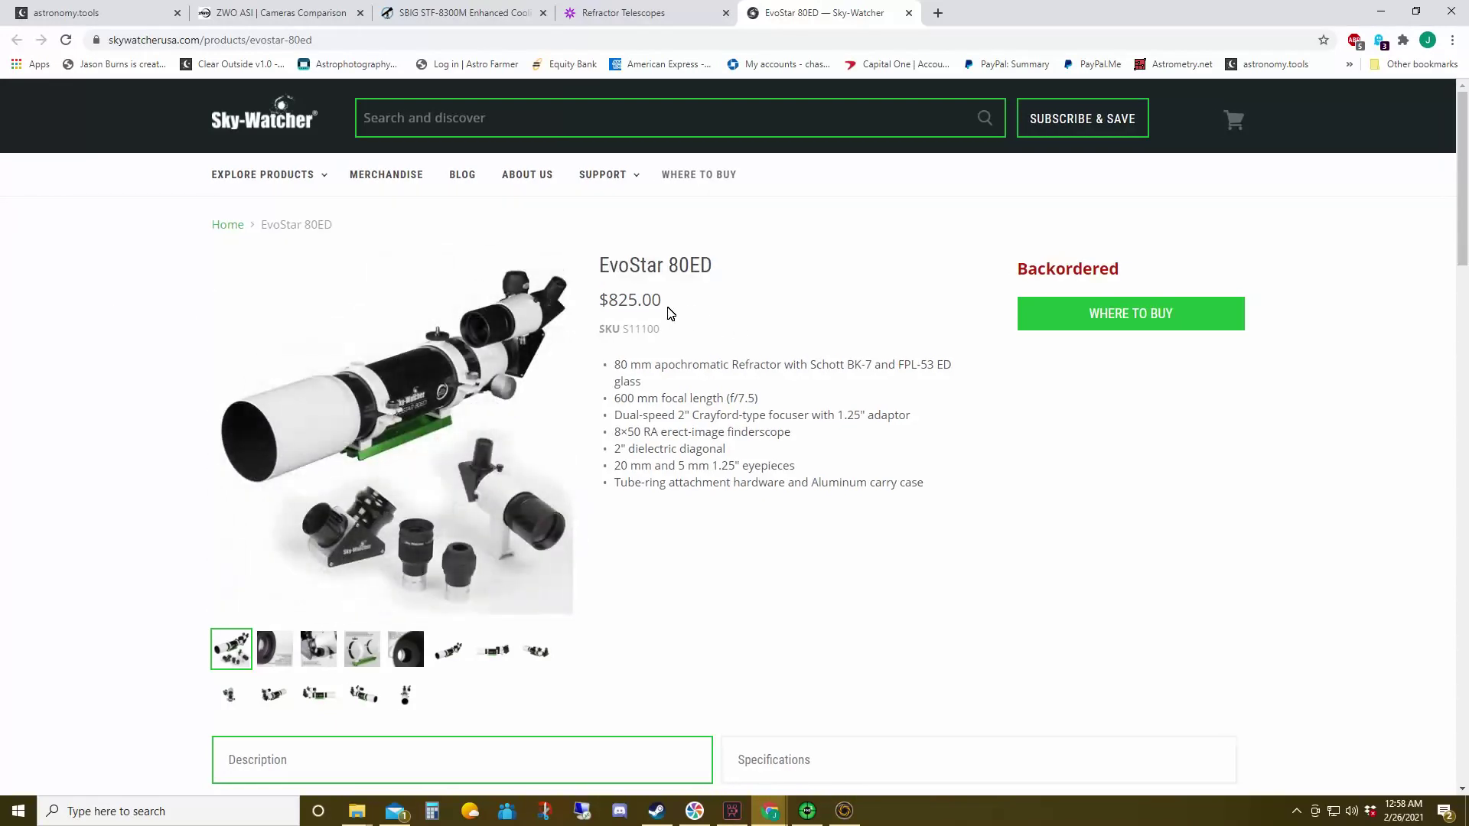
pyautogui.click(639, 14)
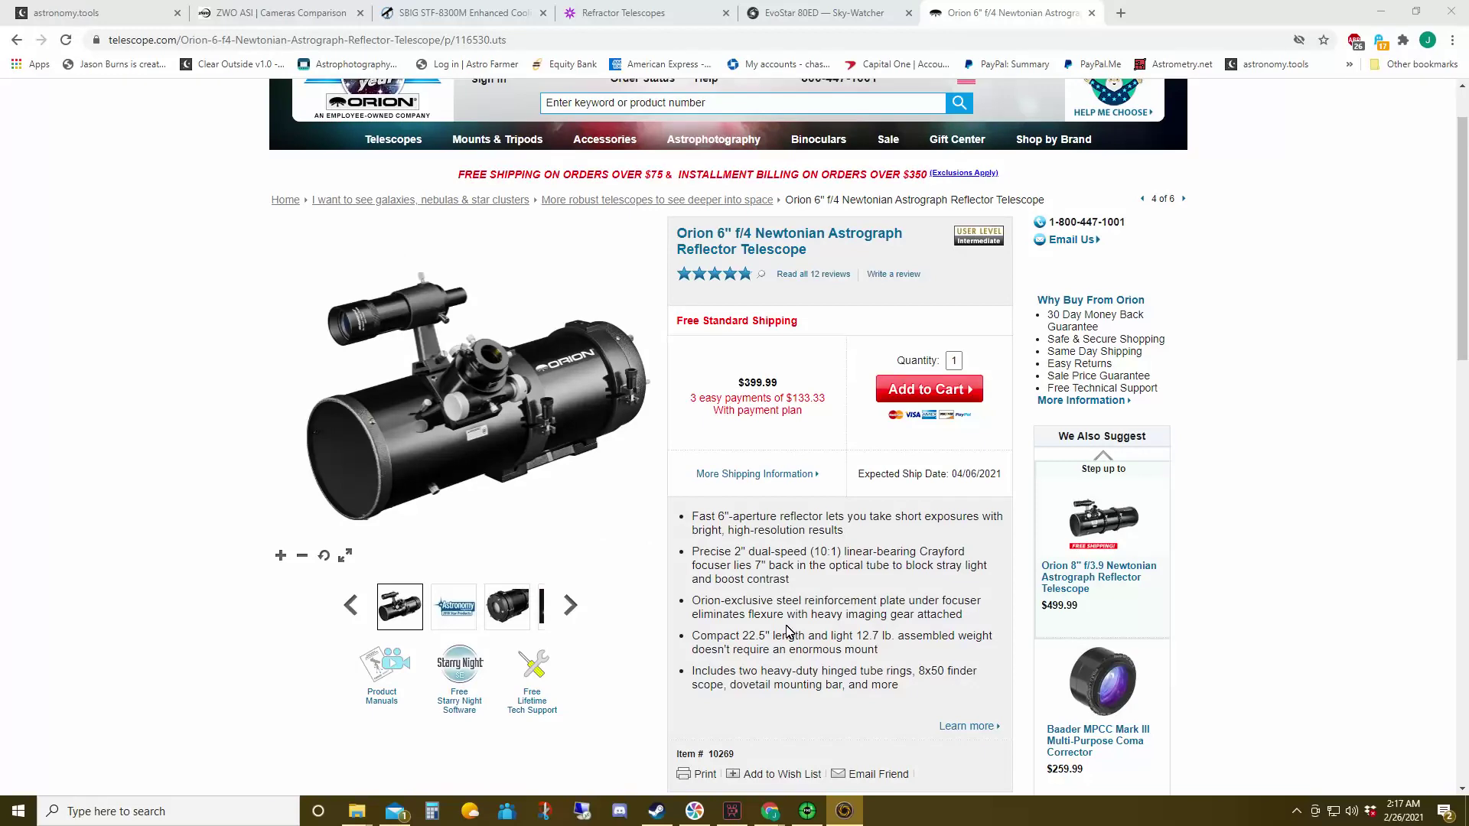
# Highlight the $399.99 price on the Orion 6" f/4 Newtonian Astrograph page
pyautogui.scroll(-3, 747, 518)
pyautogui.scroll(4, 747, 518)
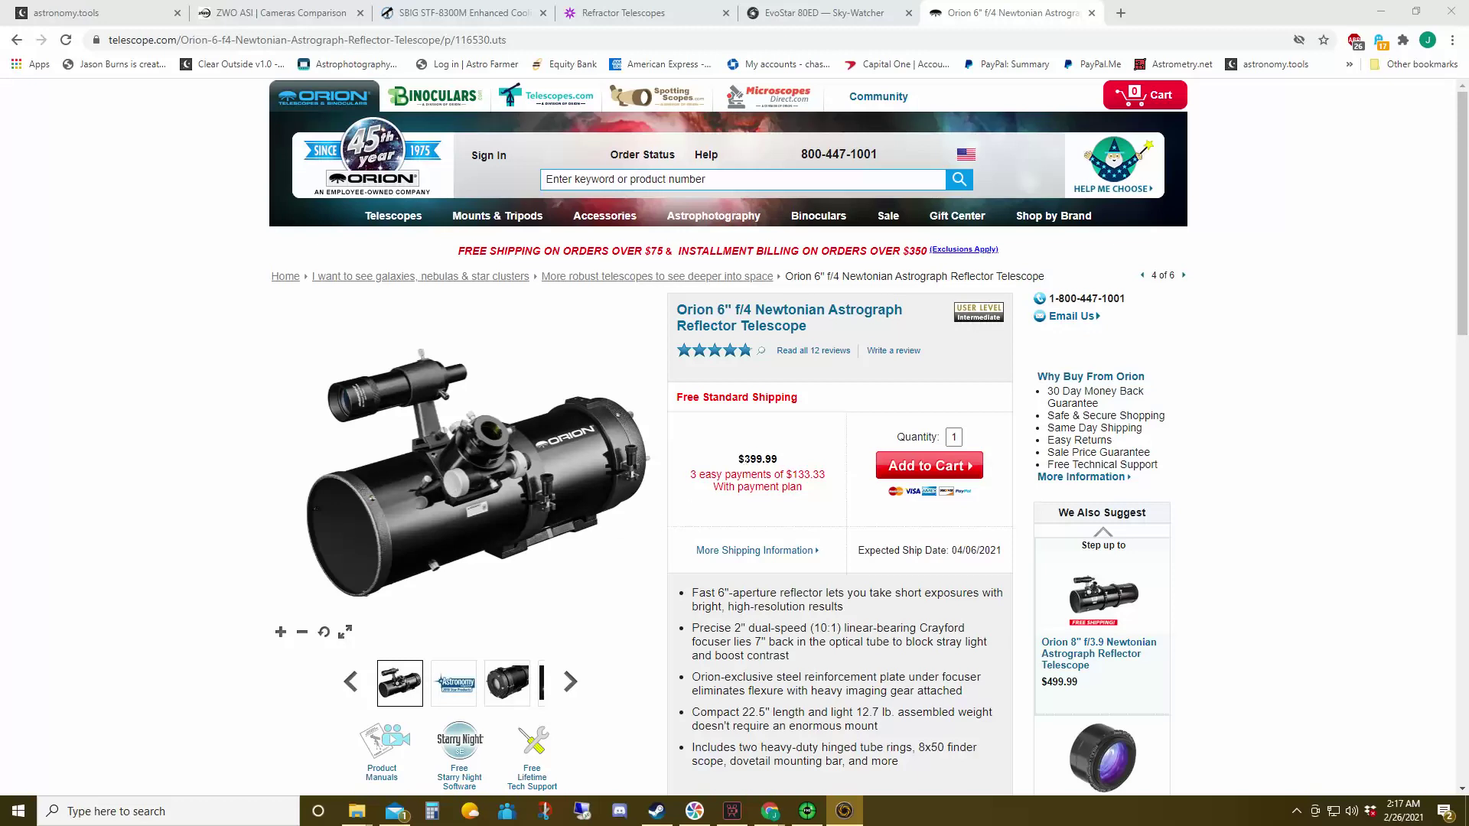
pyautogui.moveTo(739, 459)
pyautogui.mouseDown()
pyautogui.moveTo(771, 459)
pyautogui.moveTo(741, 459)
pyautogui.mouseUp()
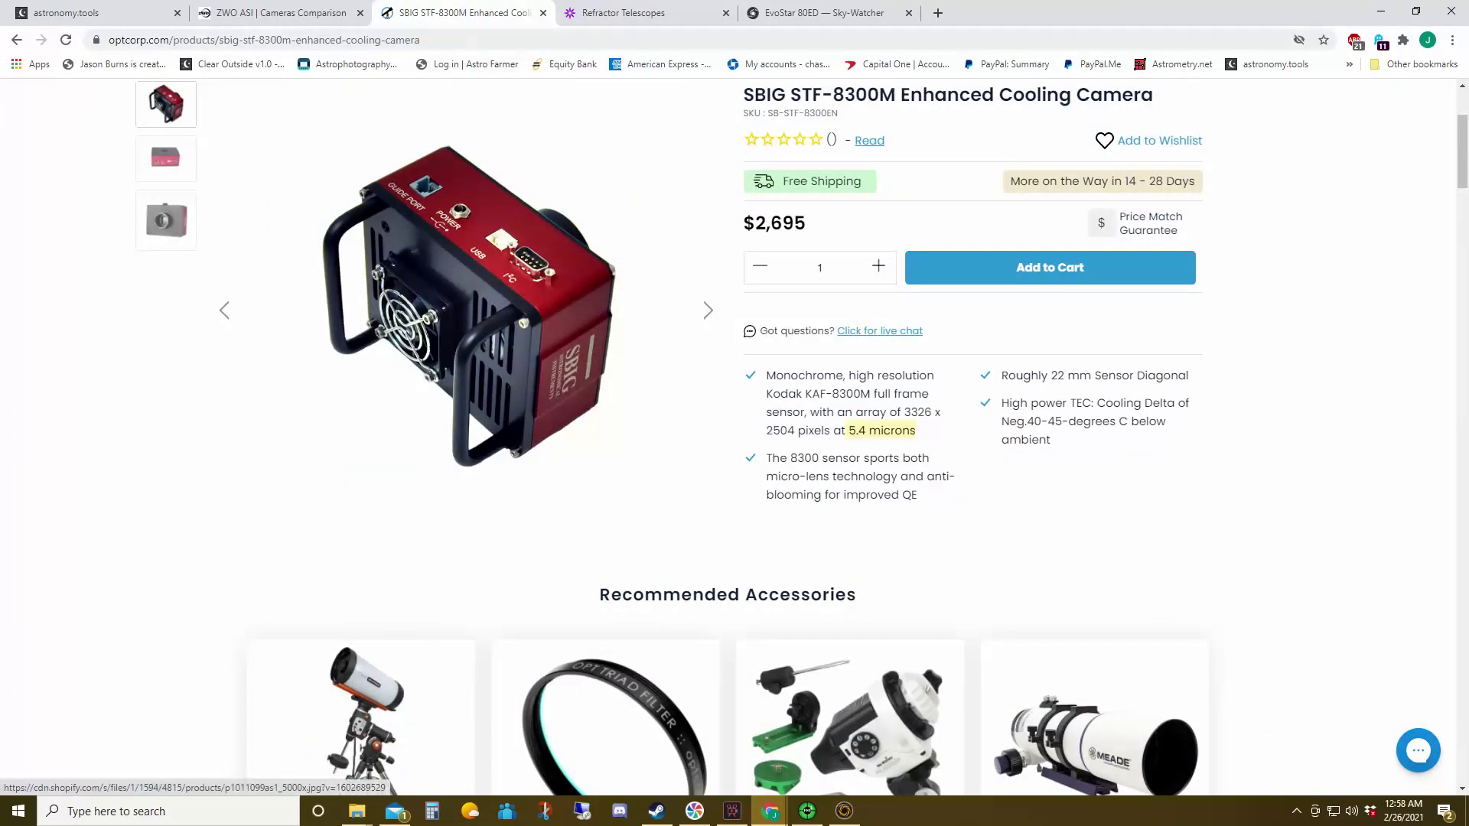
# View the top of the SBIG STF-8300M page, return to the CCD calculator, then bring up PHD2's simulator
pyautogui.scroll(3, 590, 325)
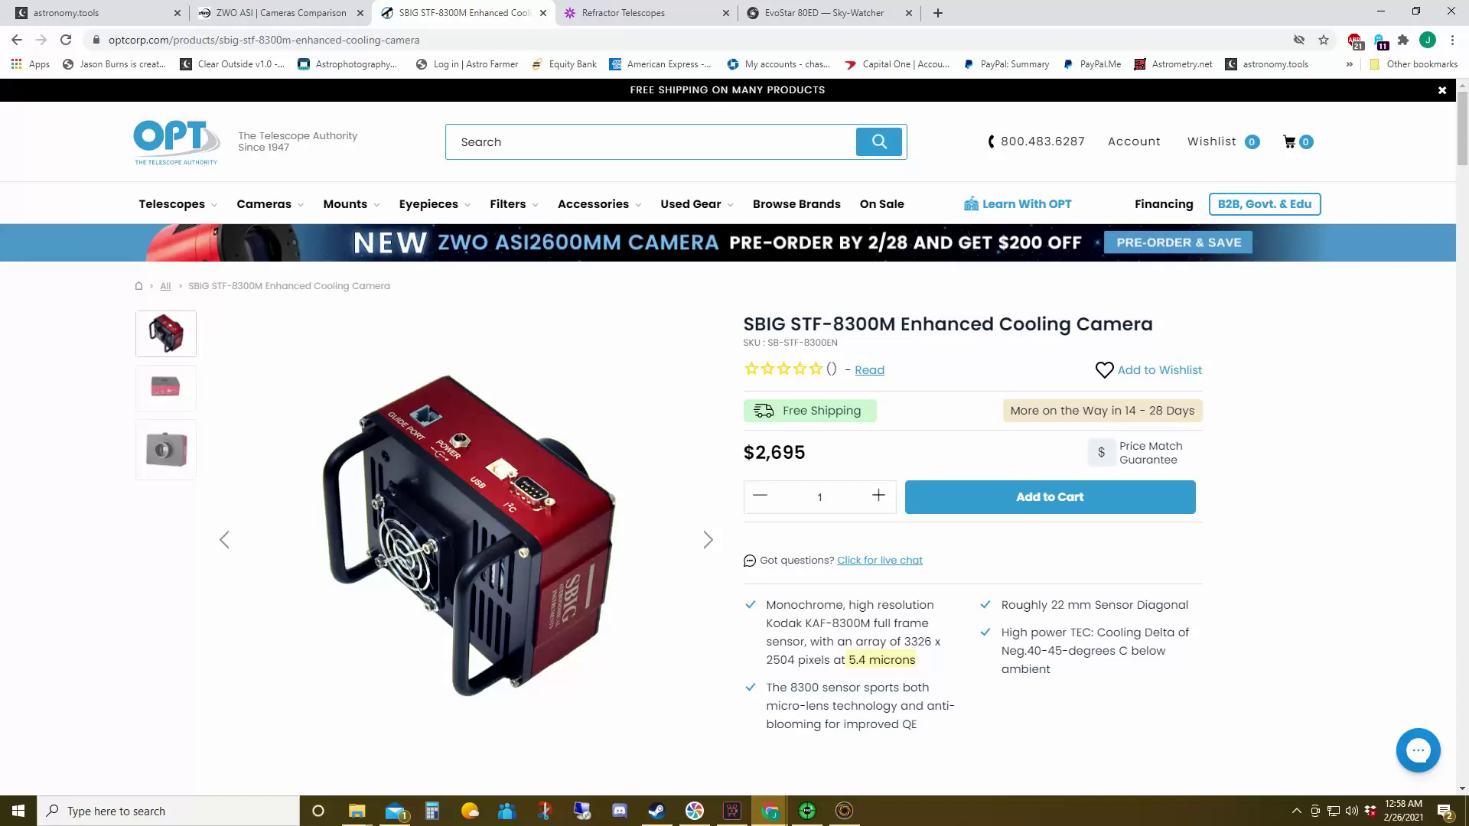
pyautogui.click(113, 15)
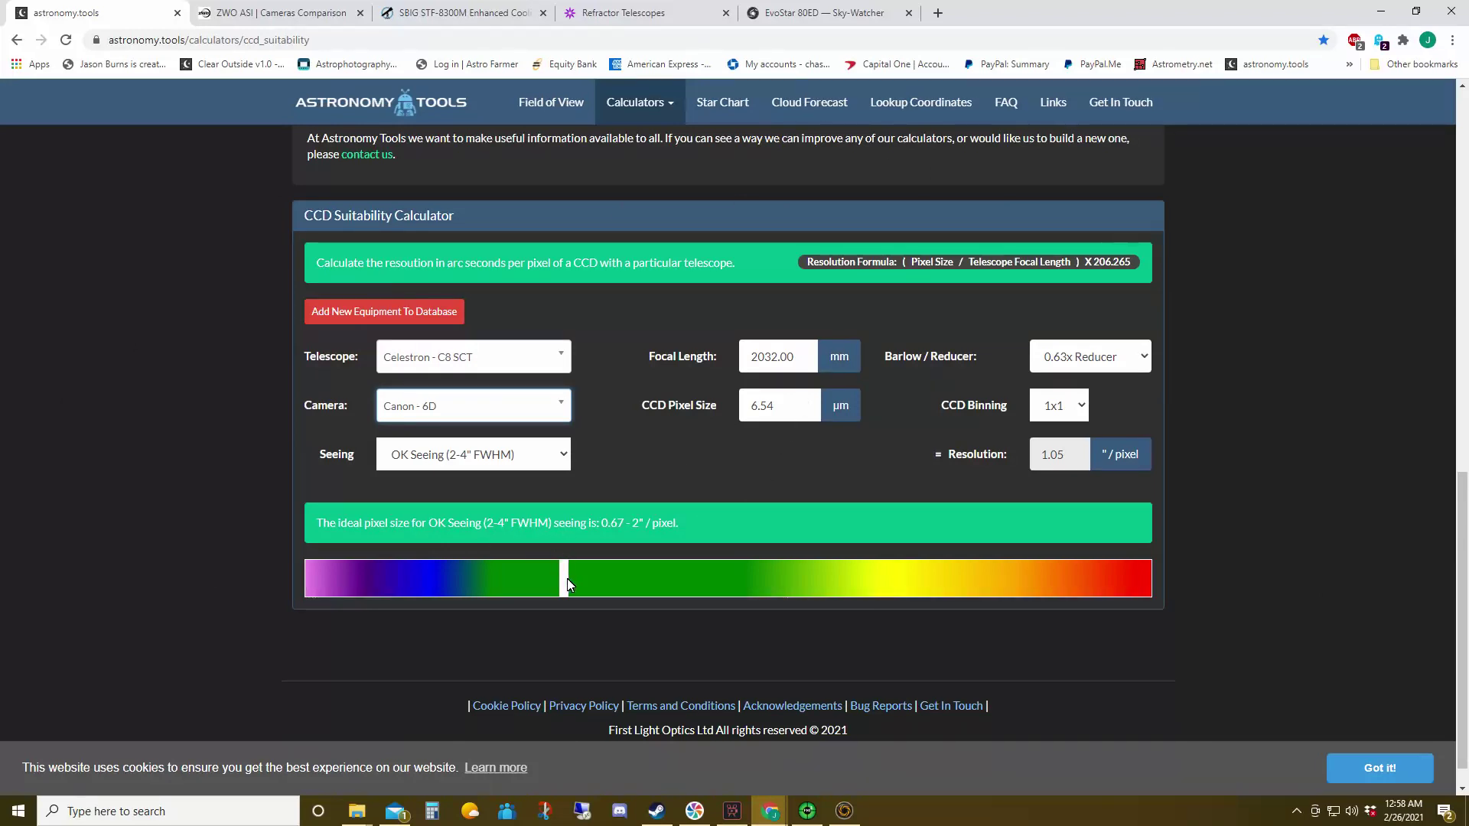
pyautogui.moveTo(810, 817)
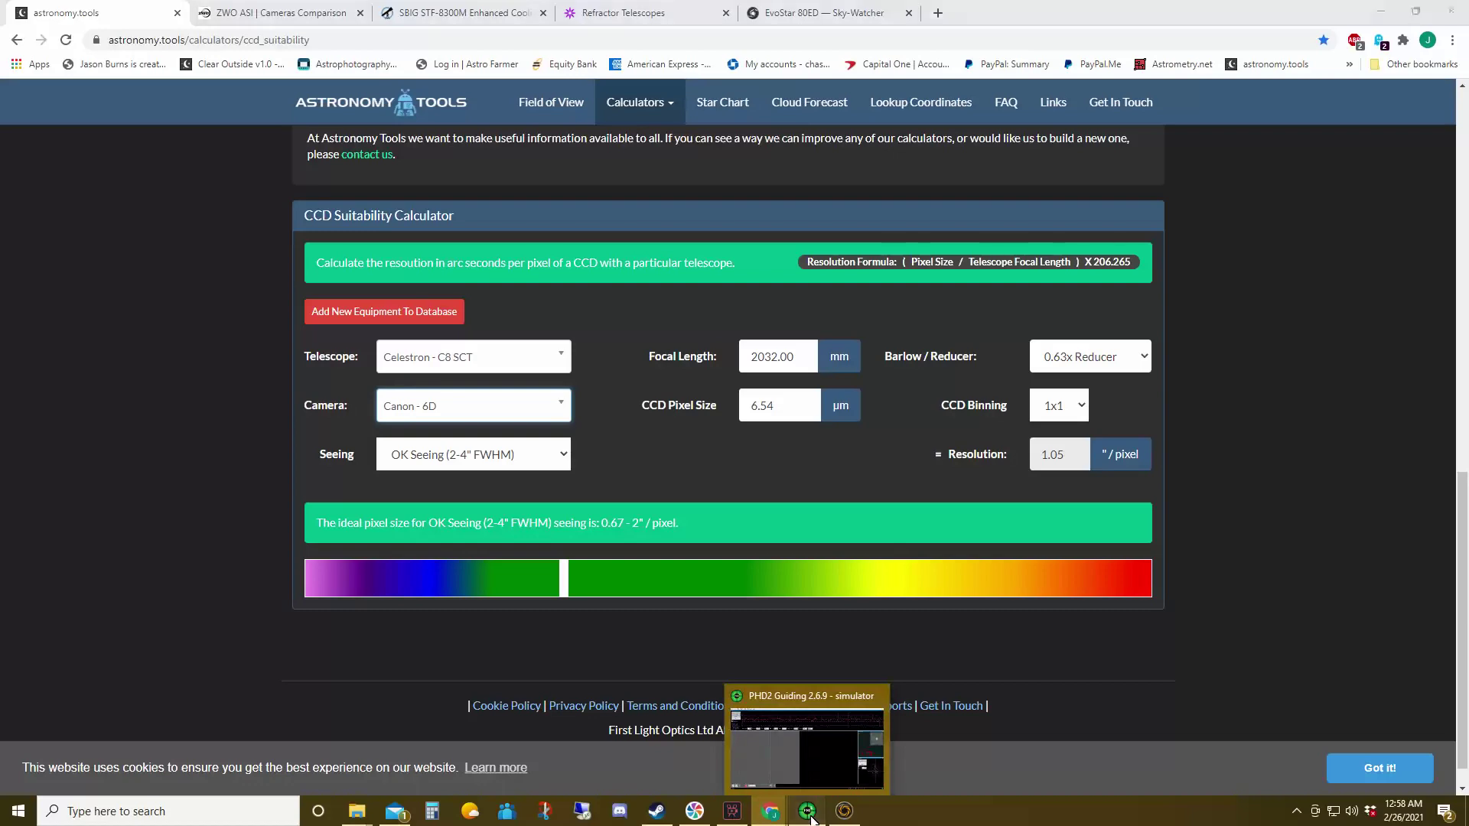
pyautogui.click(808, 814)
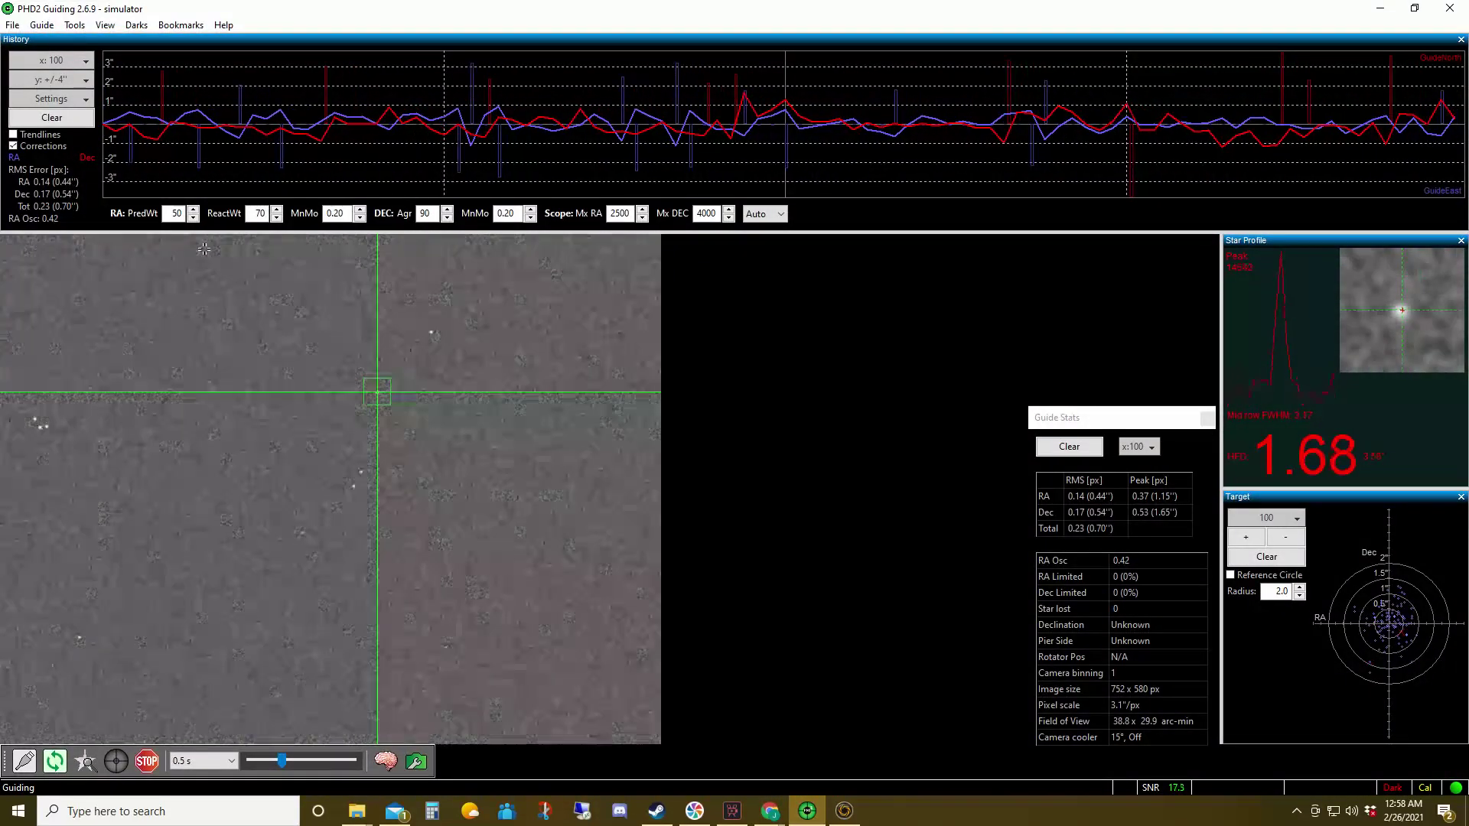